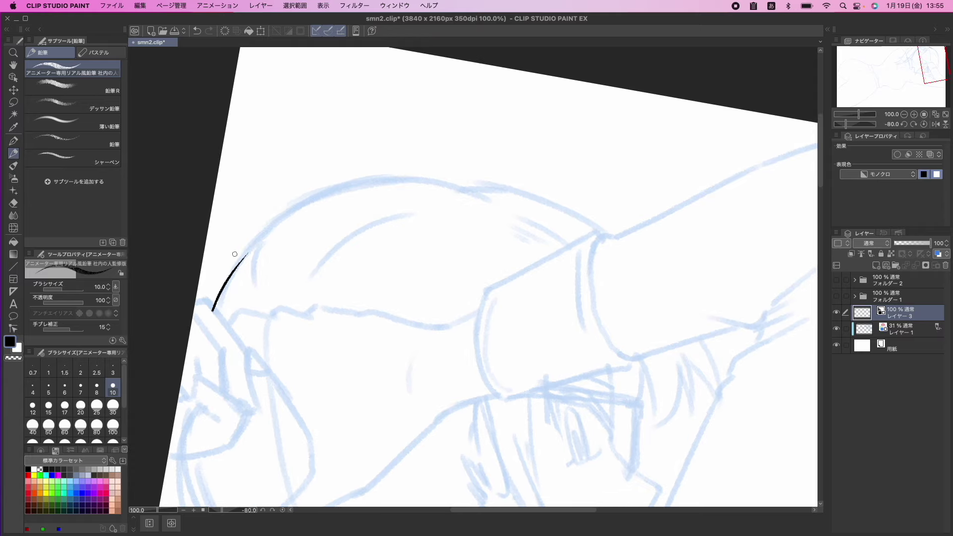
Ink the first stretch of the large dome-shaped outline over the blue sketch with the size 10 realistic pencil
{"action": "left_click_drag", "start_coordinate": [234, 262], "coordinate": [286, 202]}
{"action": "key", "text": "super+z"}
{"action": "key", "text": "minus"}
{"action": "key", "text": "asciicircum"}
{"action": "left_click_drag", "start_coordinate": [216, 309], "coordinate": [250, 248]}
{"action": "key", "text": "super+z"}
{"action": "mouse_move", "coordinate": [220, 292]}
{"action": "left_mouse_down"}
{"action": "mouse_move", "coordinate": [284, 214]}
{"action": "mouse_move", "coordinate": [306, 203]}
{"action": "left_mouse_up"}
{"action": "key", "text": "minus"}
{"action": "key", "text": "minus"}
{"action": "key", "text": "minus"}
{"action": "key", "text": "minus"}
{"action": "key", "text": "minus"}
{"action": "mouse_move", "coordinate": [308, 274]}
{"action": "left_mouse_down"}
{"action": "mouse_move", "coordinate": [273, 224]}
{"action": "mouse_move", "coordinate": [299, 186]}
{"action": "left_mouse_up"}
{"action": "key", "text": "super+z"}
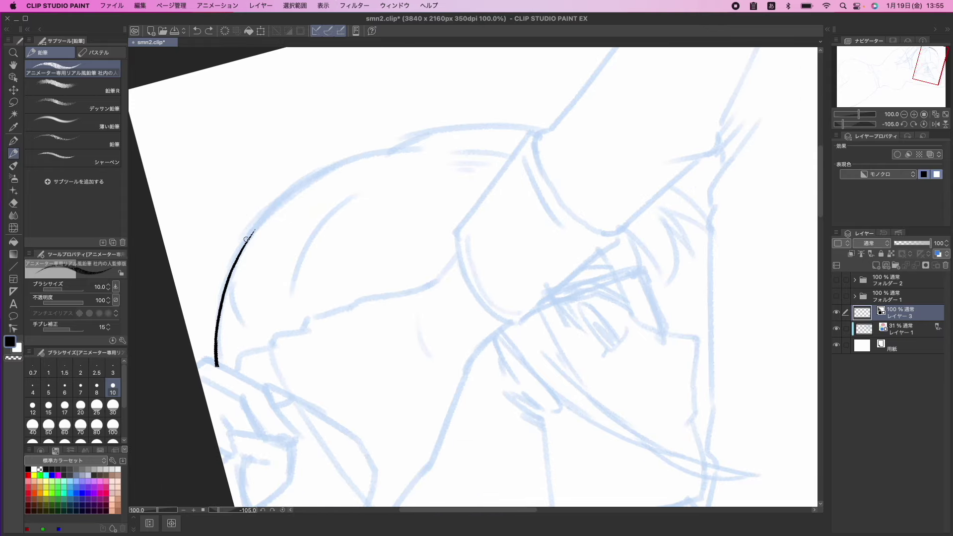
Extend the inked dome outline along the blue sketch to the notch where the second curve begins
{"action": "left_click_drag", "start_coordinate": [237, 257], "coordinate": [328, 169]}
{"action": "mouse_move", "coordinate": [249, 174]}
{"action": "left_mouse_down"}
{"action": "mouse_move", "coordinate": [272, 197]}
{"action": "mouse_move", "coordinate": [259, 243]}
{"action": "mouse_move", "coordinate": [281, 238]}
{"action": "mouse_move", "coordinate": [291, 251]}
{"action": "mouse_move", "coordinate": [249, 248]}
{"action": "mouse_move", "coordinate": [302, 191]}
{"action": "left_mouse_up"}
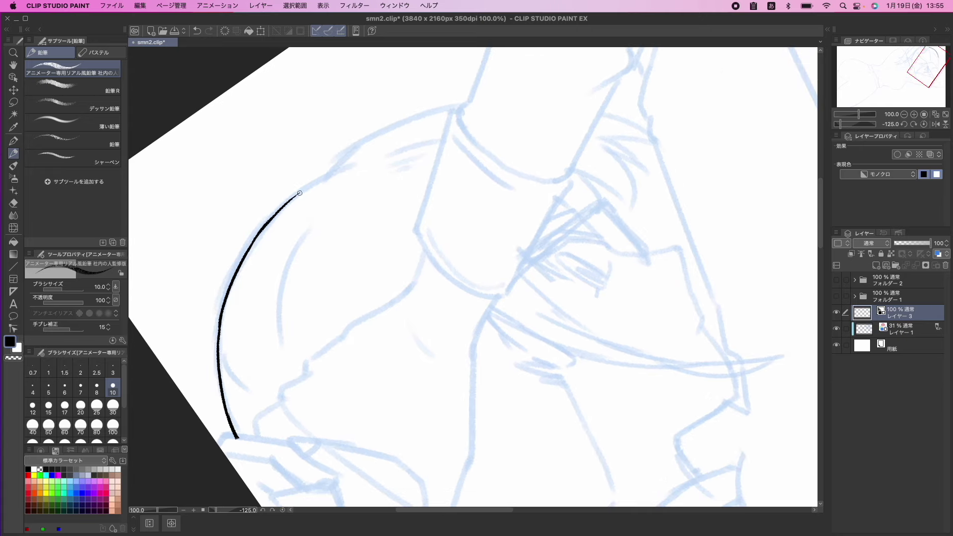
{"action": "left_click_drag", "start_coordinate": [260, 231], "coordinate": [315, 183]}
{"action": "mouse_move", "coordinate": [264, 226]}
{"action": "left_mouse_down"}
{"action": "mouse_move", "coordinate": [344, 168]}
{"action": "mouse_move", "coordinate": [268, 236]}
{"action": "mouse_move", "coordinate": [289, 257]}
{"action": "mouse_move", "coordinate": [253, 236]}
{"action": "mouse_move", "coordinate": [238, 239]}
{"action": "mouse_move", "coordinate": [352, 176]}
{"action": "left_mouse_up"}
{"action": "key", "text": "minus"}
{"action": "key", "text": "minus"}
{"action": "key", "text": "super+z"}
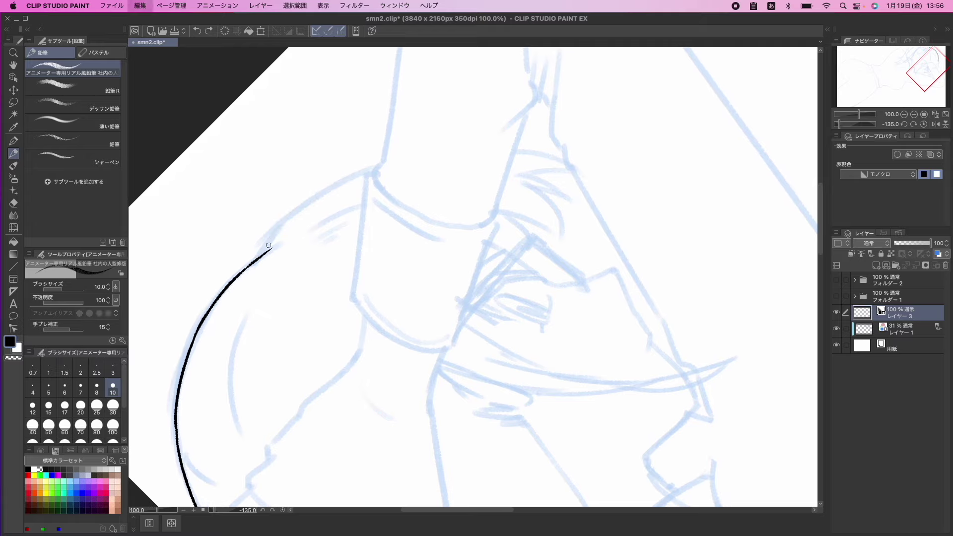
Ink the second, shorter curve from the notch in the dome outline to the corner at the band
{"action": "mouse_move", "coordinate": [262, 255]}
{"action": "left_mouse_down"}
{"action": "mouse_move", "coordinate": [336, 188]}
{"action": "mouse_move", "coordinate": [366, 173]}
{"action": "left_mouse_up"}
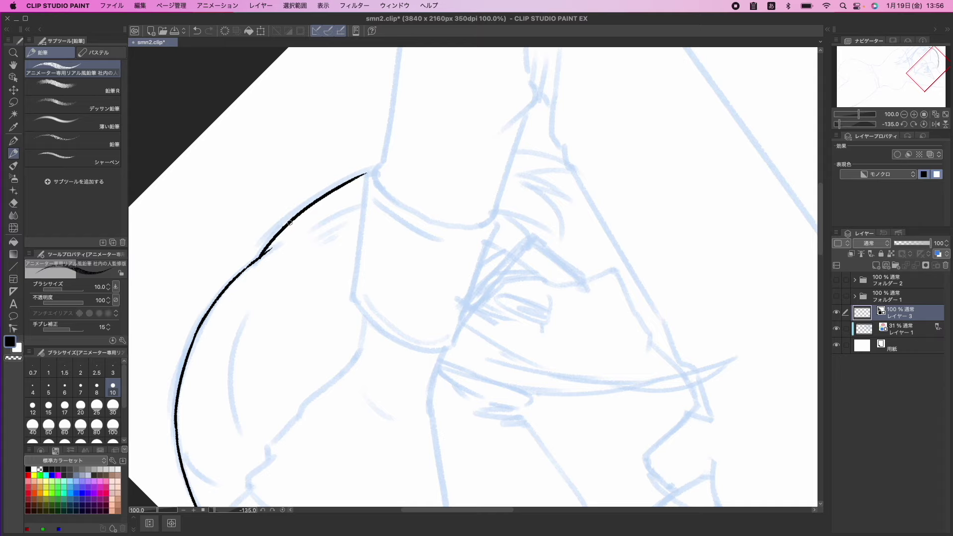
{"action": "key", "text": "h"}
{"action": "key", "text": "h"}
{"action": "mouse_move", "coordinate": [276, 236]}
{"action": "left_mouse_down"}
{"action": "mouse_move", "coordinate": [288, 249]}
{"action": "mouse_move", "coordinate": [257, 279]}
{"action": "mouse_move", "coordinate": [271, 268]}
{"action": "left_mouse_up"}
{"action": "key", "text": "super+z"}
Close up the tip of the dome outline and ink a short hooked stroke at the corner beside the band
{"action": "scroll", "coordinate": [268, 264], "scroll_direction": "right", "scroll_amount": 3}
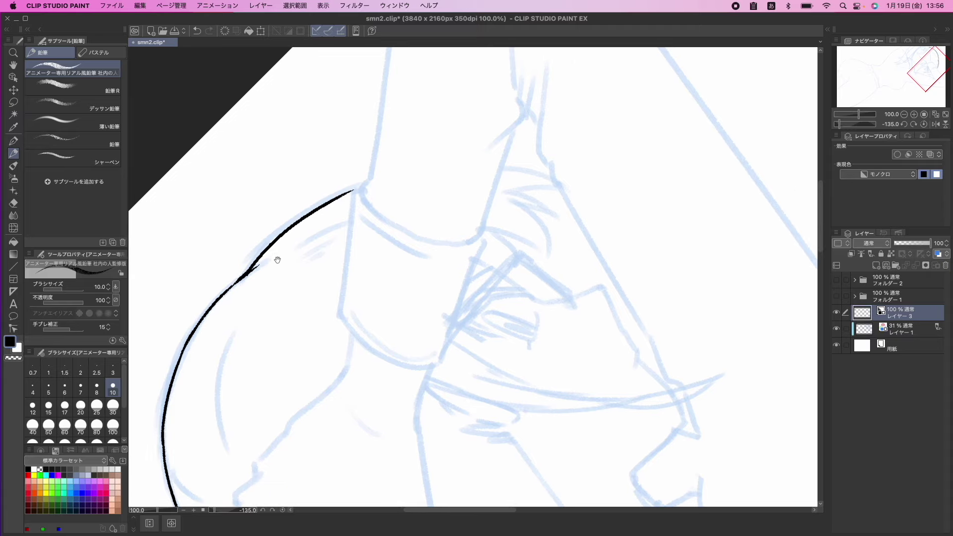
{"action": "mouse_move", "coordinate": [287, 240]}
{"action": "left_mouse_down"}
{"action": "mouse_move", "coordinate": [267, 245]}
{"action": "mouse_move", "coordinate": [329, 224]}
{"action": "left_mouse_up"}
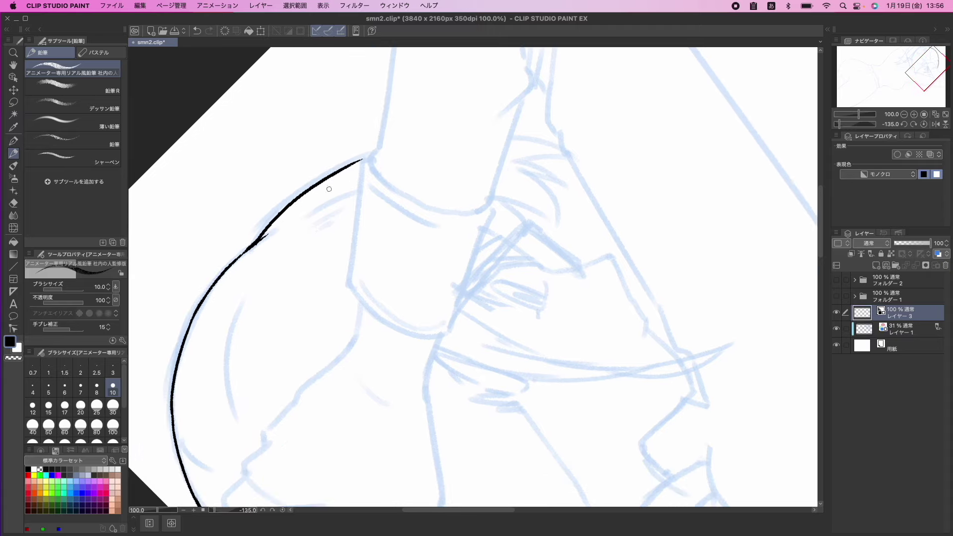
{"action": "left_click_drag", "start_coordinate": [360, 160], "coordinate": [369, 157]}
{"action": "scroll", "coordinate": [323, 203], "scroll_direction": "up", "scroll_amount": 3}
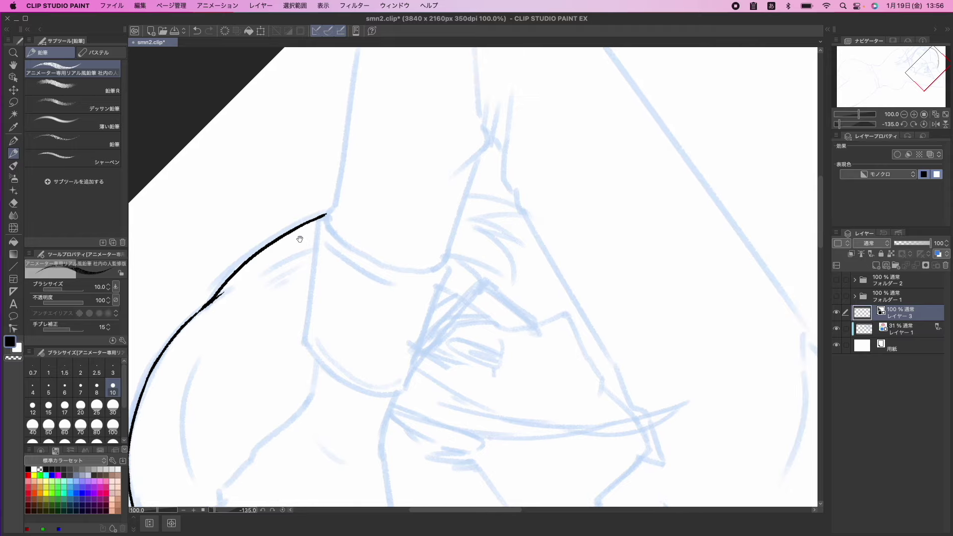
{"action": "left_click_drag", "start_coordinate": [326, 214], "coordinate": [315, 228]}
{"action": "scroll", "coordinate": [304, 230], "scroll_direction": "down", "scroll_amount": 3}
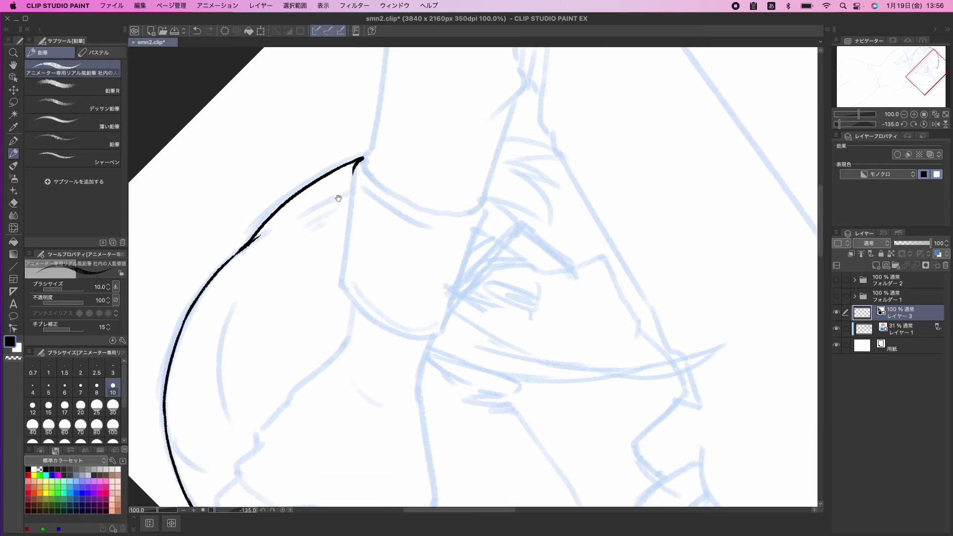
Ink short fold marks inside the dome shape, just beside its corner with the band
{"action": "key", "text": "minus"}
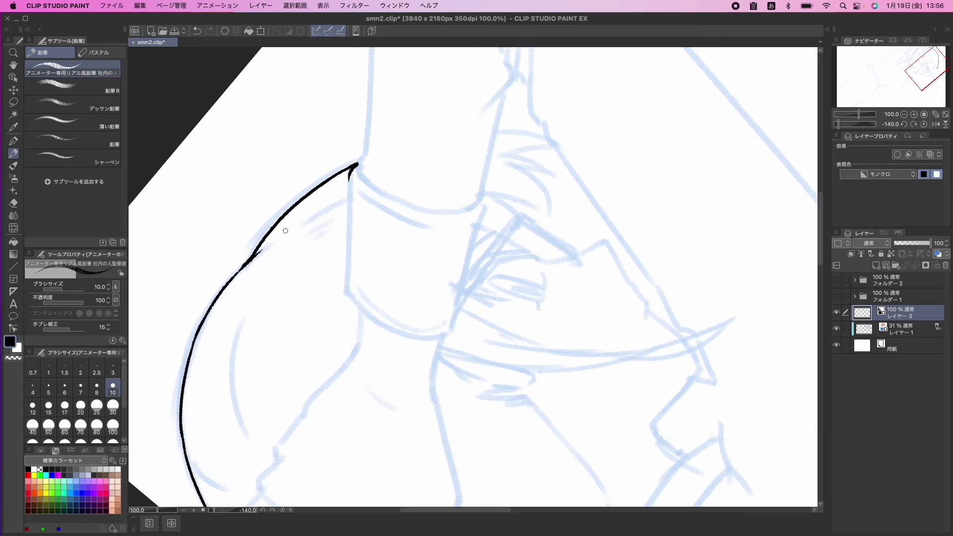
{"action": "key", "text": "minus"}
{"action": "left_click_drag", "start_coordinate": [303, 239], "coordinate": [330, 186]}
{"action": "scroll", "coordinate": [299, 215], "scroll_direction": "down", "scroll_amount": 2}
{"action": "key", "text": "super+z"}
{"action": "left_click_drag", "start_coordinate": [288, 217], "coordinate": [334, 180]}
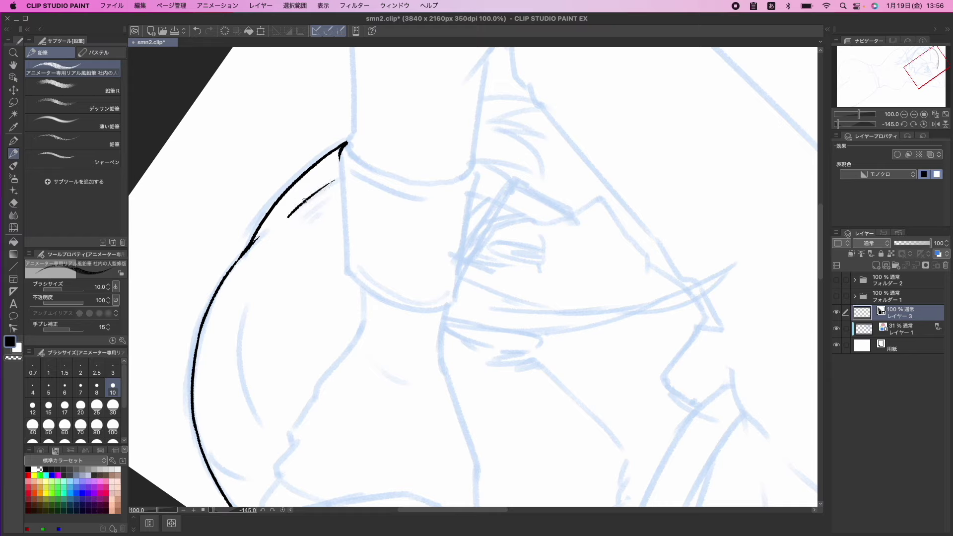
{"action": "left_click_drag", "start_coordinate": [301, 212], "coordinate": [322, 201]}
{"action": "key", "text": "super+z"}
{"action": "scroll", "coordinate": [325, 199], "scroll_direction": "up", "scroll_amount": 3}
{"action": "mouse_move", "coordinate": [316, 211]}
{"action": "left_mouse_down"}
{"action": "mouse_move", "coordinate": [321, 315]}
{"action": "mouse_move", "coordinate": [397, 336]}
{"action": "mouse_move", "coordinate": [454, 336]}
{"action": "mouse_move", "coordinate": [283, 162]}
{"action": "left_mouse_up"}
{"action": "mouse_move", "coordinate": [325, 283]}
{"action": "left_mouse_down"}
{"action": "mouse_move", "coordinate": [313, 238]}
{"action": "mouse_move", "coordinate": [313, 267]}
{"action": "left_mouse_up"}
{"action": "left_click_drag", "start_coordinate": [389, 262], "coordinate": [347, 241]}
Ink the straight edge of the band running from the dome's corner to the band's far corner
{"action": "left_click_drag", "start_coordinate": [298, 268], "coordinate": [359, 218]}
{"action": "key", "text": "super+z"}
{"action": "left_click_drag", "start_coordinate": [302, 265], "coordinate": [378, 198]}
Ink the curved end of the band that starts at the far corner of its straight edge
{"action": "key", "text": "asciicircum"}
{"action": "key", "text": "minus"}
{"action": "key", "text": "minus"}
{"action": "key", "text": "minus"}
{"action": "key", "text": "minus"}
{"action": "key", "text": "minus"}
{"action": "key", "text": "minus"}
{"action": "key", "text": "minus"}
{"action": "key", "text": "minus"}
{"action": "key", "text": "minus"}
{"action": "key", "text": "minus"}
{"action": "key", "text": "minus"}
{"action": "key", "text": "minus"}
{"action": "key", "text": "minus"}
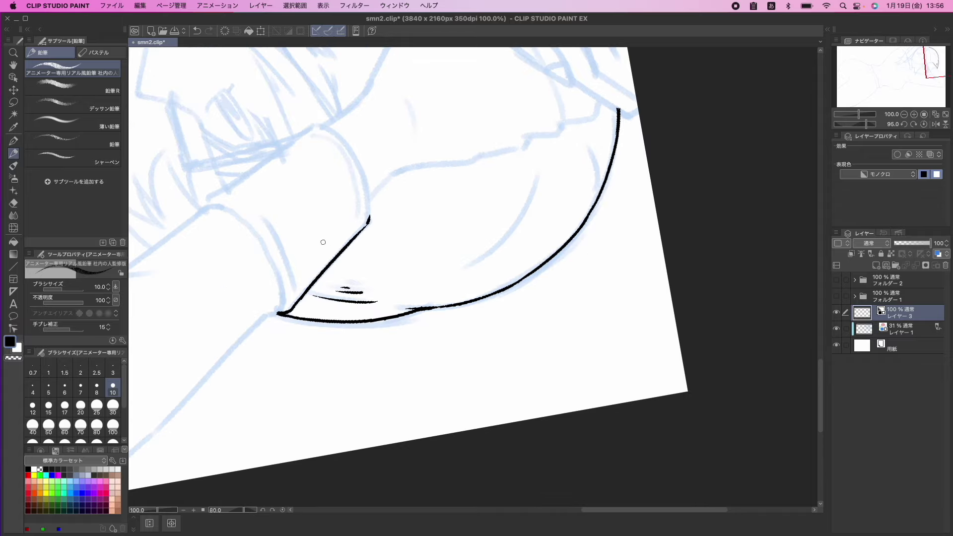
{"action": "key", "text": "minus"}
{"action": "key", "text": "minus"}
{"action": "key", "text": "minus"}
{"action": "key", "text": "minus"}
{"action": "key", "text": "minus"}
{"action": "key", "text": "minus"}
{"action": "key", "text": "minus"}
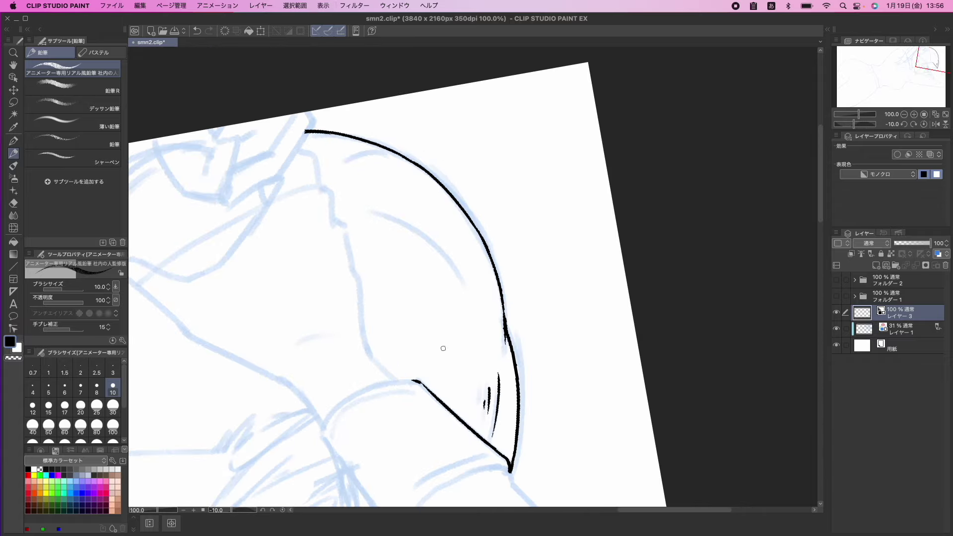
{"action": "key", "text": "minus"}
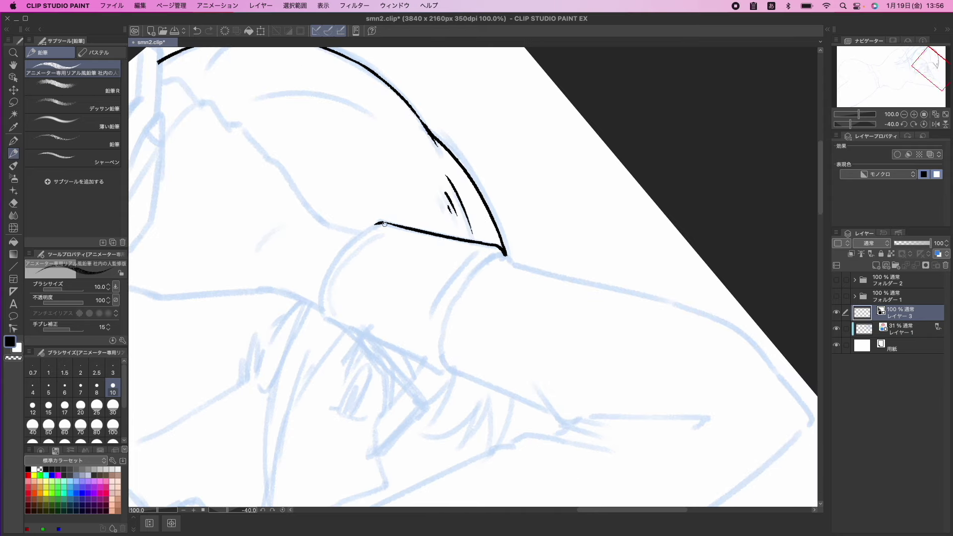
{"action": "mouse_move", "coordinate": [379, 224]}
{"action": "left_mouse_down"}
{"action": "mouse_move", "coordinate": [341, 255]}
{"action": "mouse_move", "coordinate": [325, 313]}
{"action": "left_mouse_up"}
{"action": "left_click_drag", "start_coordinate": [359, 309], "coordinate": [350, 249]}
Ink the band's second long edge, from the finished curved end to the opposite corner
{"action": "key", "text": "minus"}
{"action": "key", "text": "minus"}
{"action": "key", "text": "minus"}
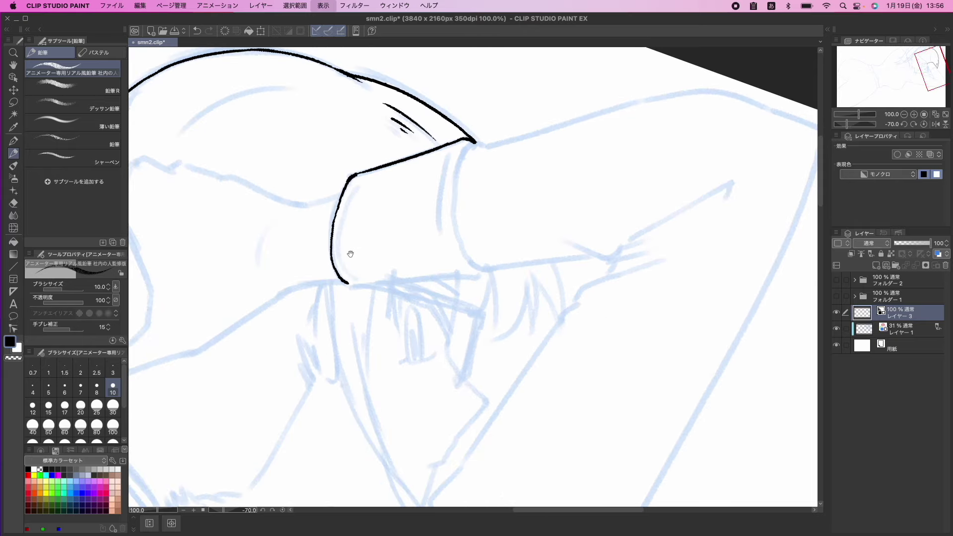
{"action": "key", "text": "minus"}
{"action": "key", "text": "minus"}
{"action": "key", "text": "minus"}
{"action": "mouse_move", "coordinate": [332, 284]}
{"action": "left_mouse_down"}
{"action": "mouse_move", "coordinate": [357, 272]}
{"action": "mouse_move", "coordinate": [344, 290]}
{"action": "mouse_move", "coordinate": [447, 203]}
{"action": "left_mouse_up"}
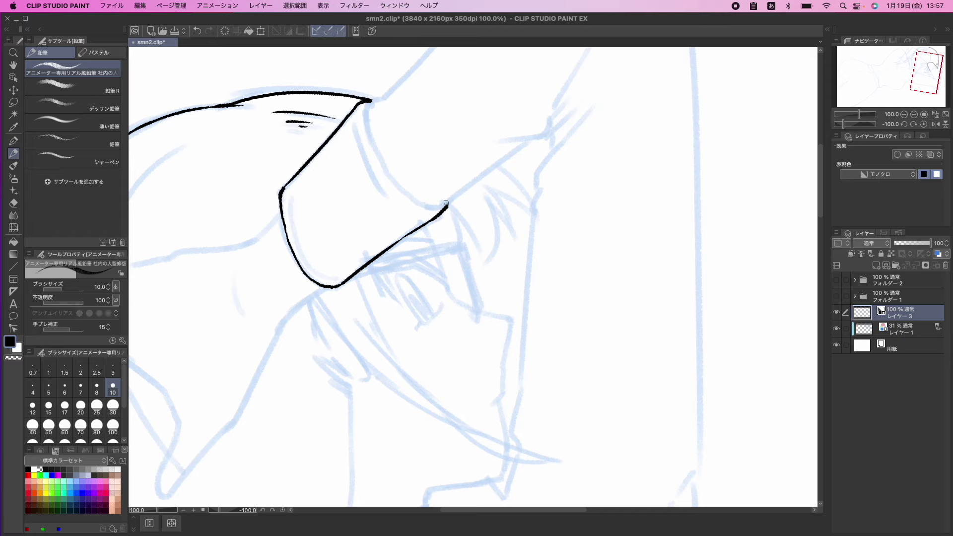
Ink the band's other curved end, connecting its long edges near the tip of the dome shape
{"action": "key", "text": "minus"}
{"action": "key", "text": "minus"}
{"action": "key", "text": "minus"}
{"action": "key", "text": "asciicircum"}
{"action": "key", "text": "asciicircum"}
{"action": "key", "text": "asciicircum"}
{"action": "key", "text": "asciicircum"}
{"action": "key", "text": "asciicircum"}
{"action": "key", "text": "asciicircum"}
{"action": "key", "text": "asciicircum"}
{"action": "key", "text": "asciicircum"}
{"action": "key", "text": "asciicircum"}
{"action": "key", "text": "asciicircum"}
{"action": "key", "text": "asciicircum"}
{"action": "key", "text": "asciicircum"}
{"action": "key", "text": "asciicircum"}
{"action": "mouse_move", "coordinate": [504, 210]}
{"action": "left_mouse_down"}
{"action": "mouse_move", "coordinate": [417, 278]}
{"action": "mouse_move", "coordinate": [328, 317]}
{"action": "mouse_move", "coordinate": [362, 314]}
{"action": "mouse_move", "coordinate": [345, 273]}
{"action": "mouse_move", "coordinate": [414, 208]}
{"action": "left_mouse_up"}
{"action": "key", "text": "super+z"}
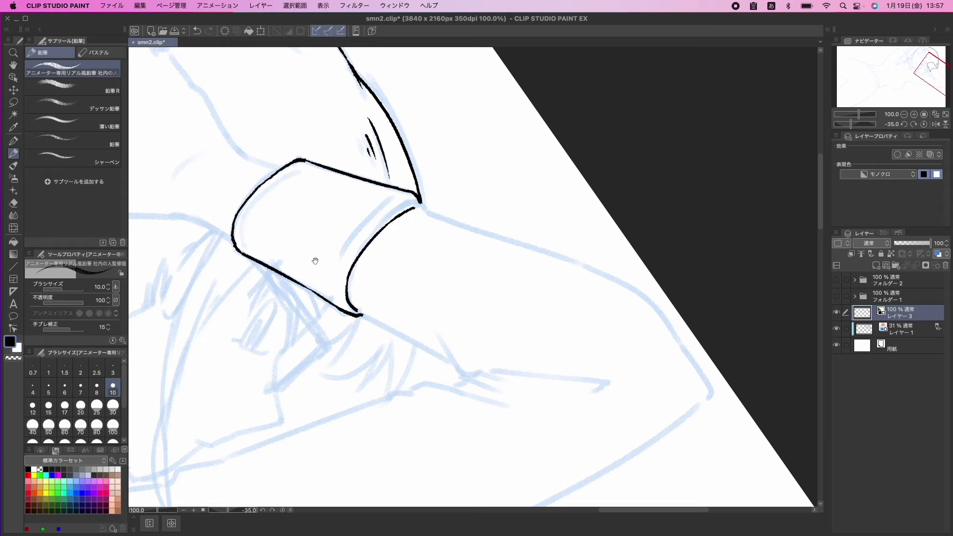
Ink parallel inner trim lines along both curved ends of the band
{"action": "left_click_drag", "start_coordinate": [315, 261], "coordinate": [329, 280]}
{"action": "mouse_move", "coordinate": [347, 317]}
{"action": "left_mouse_down"}
{"action": "mouse_move", "coordinate": [366, 253]}
{"action": "mouse_move", "coordinate": [405, 219]}
{"action": "left_mouse_up"}
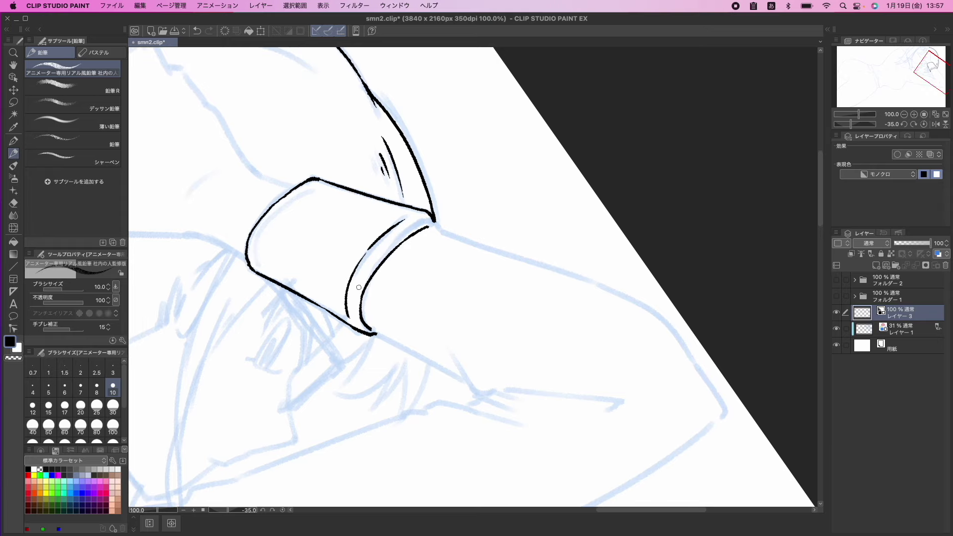
{"action": "left_click_drag", "start_coordinate": [367, 279], "coordinate": [416, 276]}
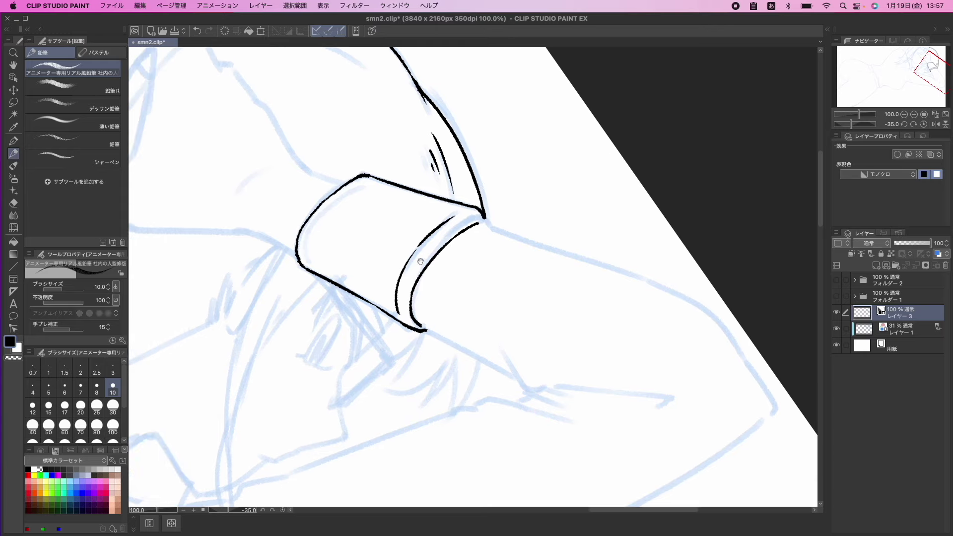
{"action": "key", "text": "minus"}
{"action": "key", "text": "minus"}
{"action": "key", "text": "asciicircum"}
{"action": "key", "text": "asciicircum"}
{"action": "key", "text": "asciicircum"}
{"action": "key", "text": "asciicircum"}
{"action": "mouse_move", "coordinate": [312, 227]}
{"action": "left_mouse_down"}
{"action": "mouse_move", "coordinate": [293, 235]}
{"action": "mouse_move", "coordinate": [307, 206]}
{"action": "mouse_move", "coordinate": [354, 175]}
{"action": "left_mouse_up"}
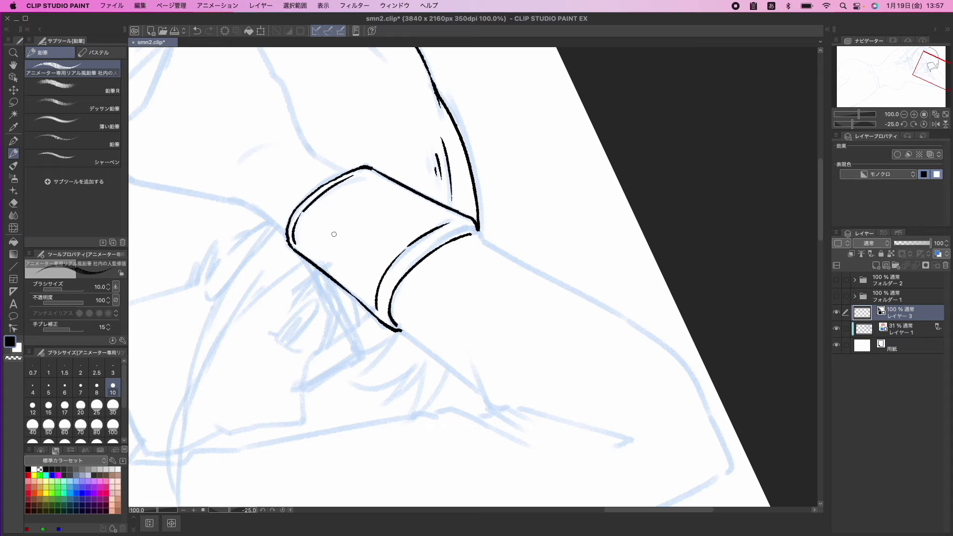
Ink the first bulging wrinkle of the outline where it leaves the band beside the dome's corner
{"action": "mouse_move", "coordinate": [399, 254]}
{"action": "left_mouse_down"}
{"action": "mouse_move", "coordinate": [405, 260]}
{"action": "mouse_move", "coordinate": [332, 255]}
{"action": "mouse_move", "coordinate": [359, 238]}
{"action": "left_mouse_up"}
{"action": "key", "text": "minus"}
{"action": "key", "text": "minus"}
{"action": "key", "text": "minus"}
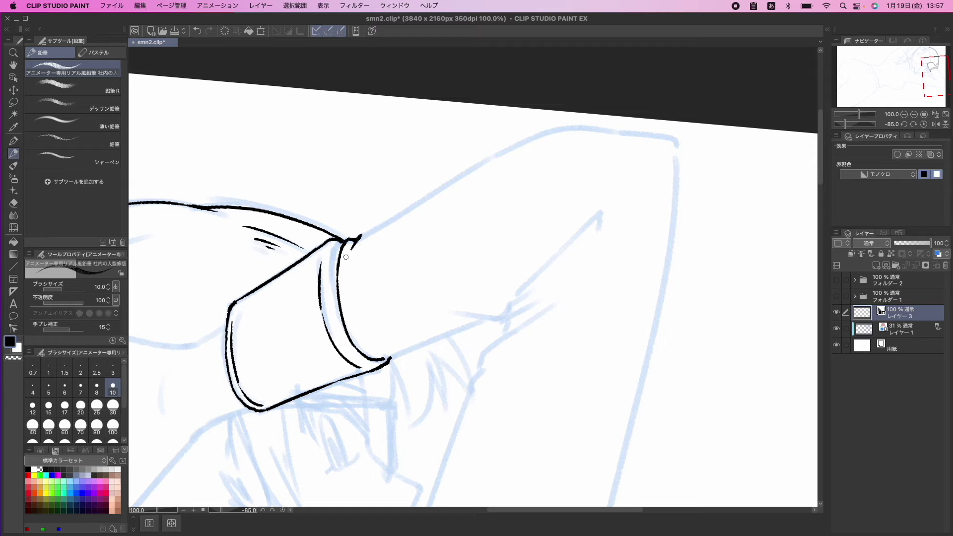
{"action": "key", "text": "super+z"}
{"action": "mouse_move", "coordinate": [346, 264]}
{"action": "left_mouse_down"}
{"action": "mouse_move", "coordinate": [385, 220]}
{"action": "mouse_move", "coordinate": [346, 224]}
{"action": "left_mouse_up"}
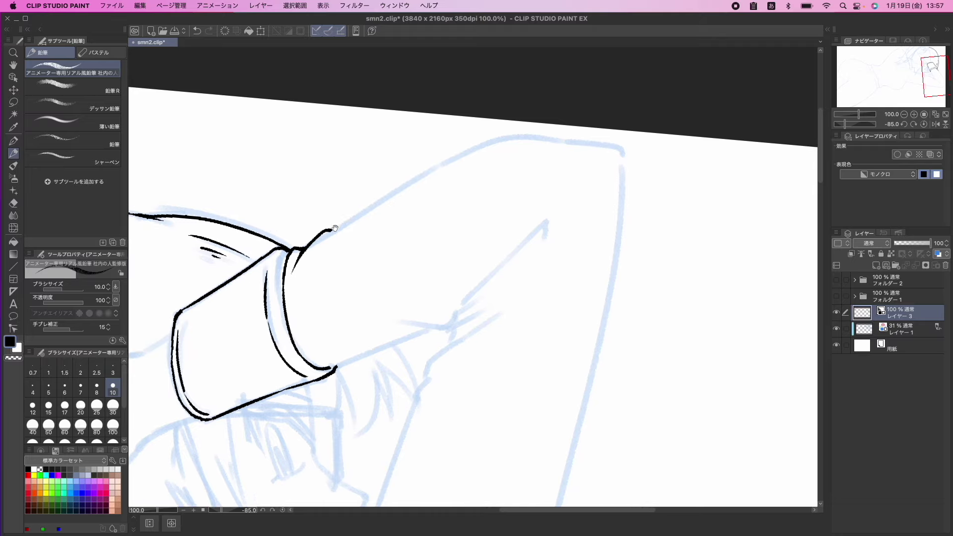
Add crease lines to the wrinkle next to the band and check them with the canvas view flipped
{"action": "scroll", "coordinate": [355, 239], "scroll_direction": "right", "scroll_amount": 2}
{"action": "scroll", "coordinate": [355, 239], "scroll_direction": "up", "scroll_amount": 1}
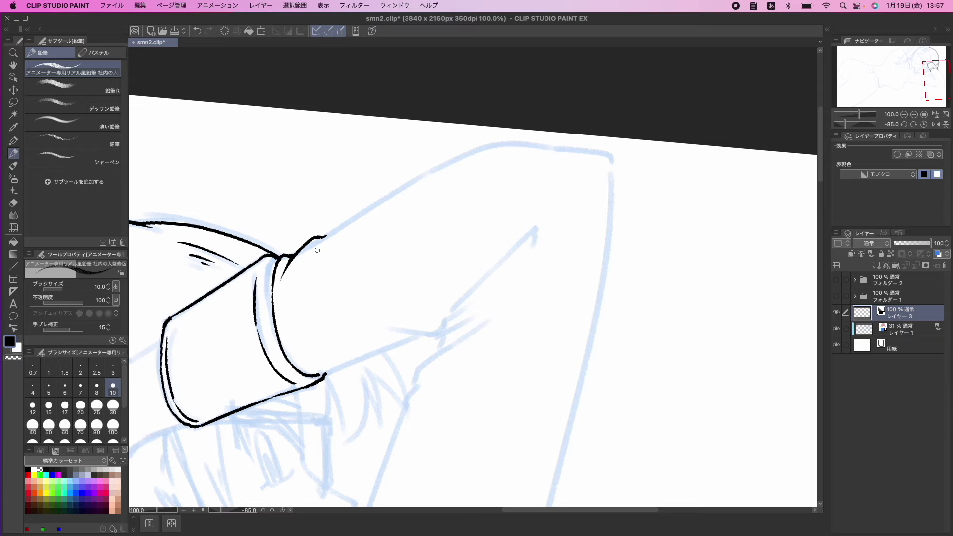
{"action": "scroll", "coordinate": [310, 253], "scroll_direction": "right", "scroll_amount": 2}
{"action": "scroll", "coordinate": [310, 253], "scroll_direction": "up", "scroll_amount": 1}
{"action": "mouse_move", "coordinate": [318, 238]}
{"action": "left_mouse_down"}
{"action": "mouse_move", "coordinate": [289, 273]}
{"action": "mouse_move", "coordinate": [337, 225]}
{"action": "mouse_move", "coordinate": [341, 240]}
{"action": "mouse_move", "coordinate": [294, 230]}
{"action": "left_mouse_up"}
{"action": "key", "text": "h"}
{"action": "key", "text": "h"}
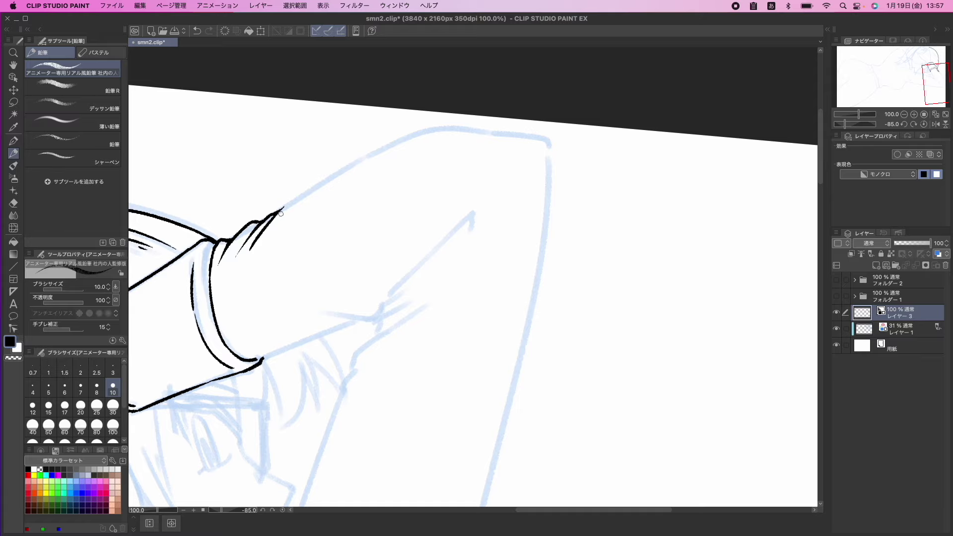
Ink the long outer contour from the wrinkles at the band toward the pointed bend near the canvas edge
{"action": "left_click_drag", "start_coordinate": [275, 217], "coordinate": [356, 160]}
{"action": "key", "text": "asciicircum"}
{"action": "key", "text": "minus"}
{"action": "key", "text": "minus"}
{"action": "key", "text": "minus"}
{"action": "key", "text": "minus"}
{"action": "key", "text": "minus"}
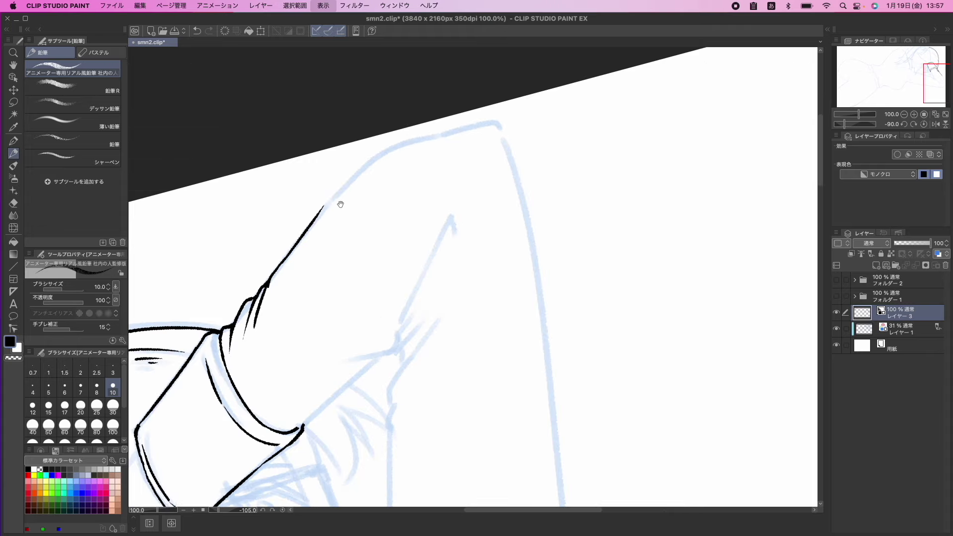
{"action": "mouse_move", "coordinate": [298, 219]}
{"action": "left_mouse_down"}
{"action": "mouse_move", "coordinate": [374, 155]}
{"action": "mouse_move", "coordinate": [358, 164]}
{"action": "mouse_move", "coordinate": [436, 140]}
{"action": "left_mouse_up"}
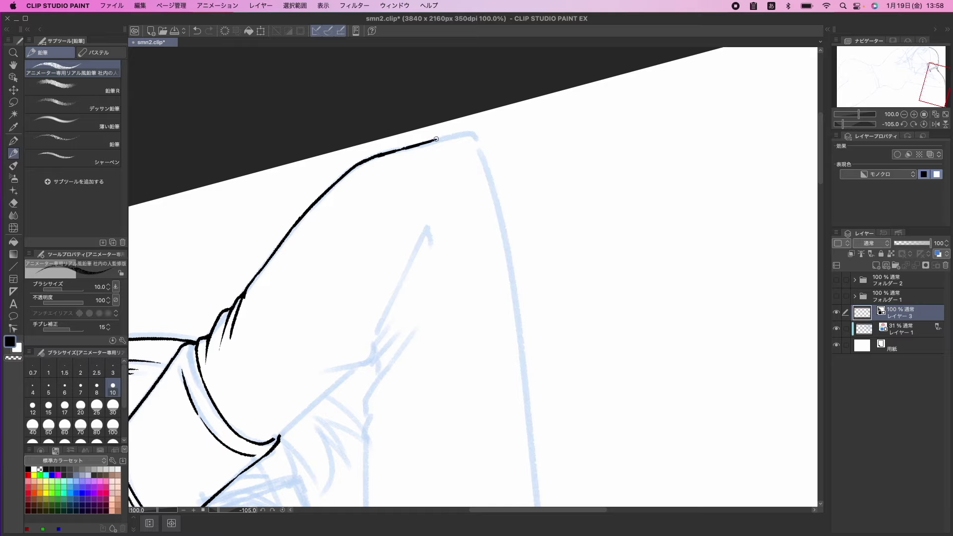
Ink the contour around the pointed bend and start the long straight side beyond it
{"action": "left_click_drag", "start_coordinate": [395, 170], "coordinate": [328, 226]}
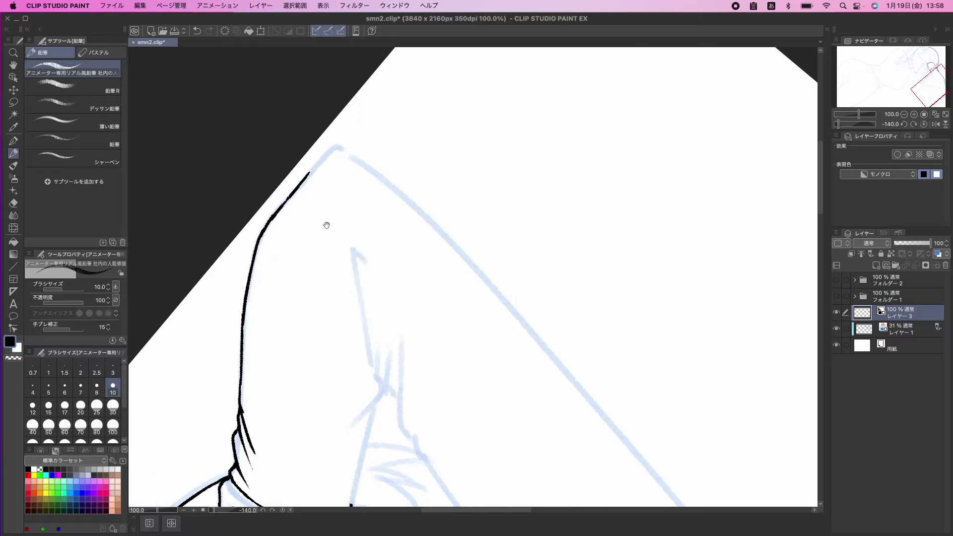
{"action": "mouse_move", "coordinate": [308, 175]}
{"action": "left_mouse_down"}
{"action": "mouse_move", "coordinate": [336, 150]}
{"action": "mouse_move", "coordinate": [318, 189]}
{"action": "mouse_move", "coordinate": [308, 253]}
{"action": "mouse_move", "coordinate": [328, 311]}
{"action": "mouse_move", "coordinate": [363, 196]}
{"action": "mouse_move", "coordinate": [345, 293]}
{"action": "mouse_move", "coordinate": [325, 308]}
{"action": "mouse_move", "coordinate": [262, 287]}
{"action": "mouse_move", "coordinate": [254, 305]}
{"action": "mouse_move", "coordinate": [309, 239]}
{"action": "left_mouse_up"}
{"action": "scroll", "coordinate": [272, 298], "scroll_direction": "up", "scroll_amount": 3}
{"action": "scroll", "coordinate": [272, 297], "scroll_direction": "right", "scroll_amount": 3}
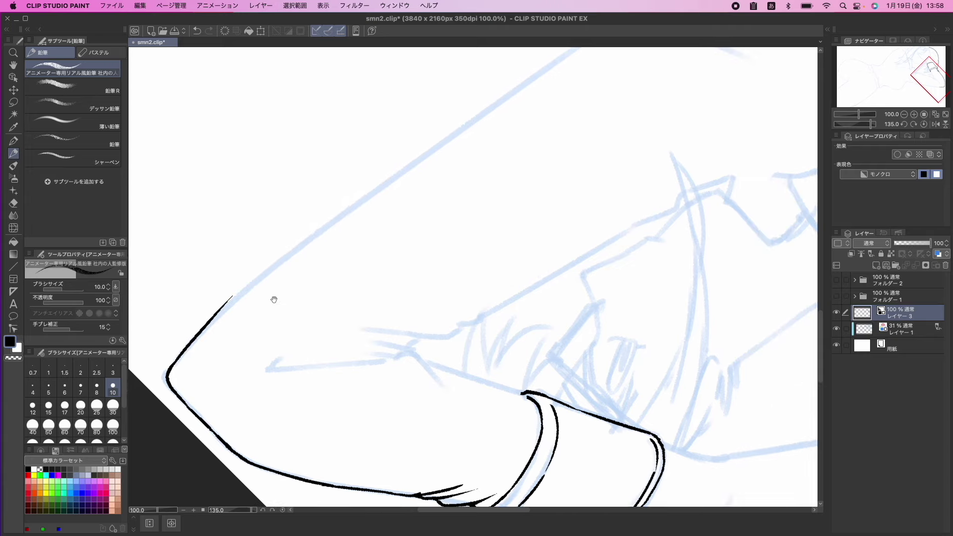
Ink the long straight side from the pointed bend along the blue sketch, redoing its last stretch
{"action": "left_click_drag", "start_coordinate": [207, 322], "coordinate": [430, 150]}
{"action": "scroll", "coordinate": [313, 253], "scroll_direction": "up", "scroll_amount": 2}
{"action": "scroll", "coordinate": [313, 253], "scroll_direction": "right", "scroll_amount": 3}
{"action": "mouse_move", "coordinate": [404, 184]}
{"action": "left_mouse_down"}
{"action": "mouse_move", "coordinate": [307, 273]}
{"action": "mouse_move", "coordinate": [321, 276]}
{"action": "mouse_move", "coordinate": [307, 272]}
{"action": "mouse_move", "coordinate": [427, 182]}
{"action": "left_mouse_up"}
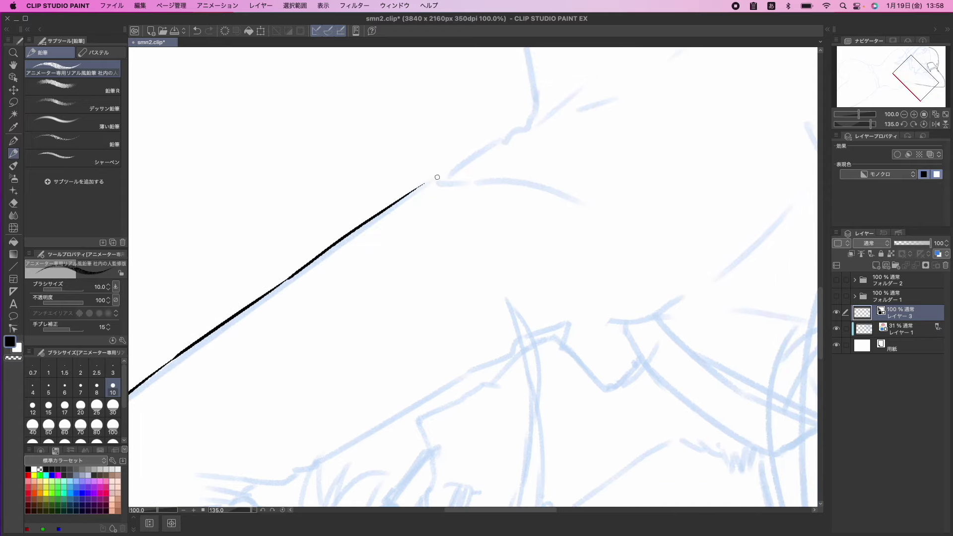
{"action": "left_click_drag", "start_coordinate": [349, 251], "coordinate": [317, 245]}
{"action": "key", "text": "minus"}
{"action": "key", "text": "super+z"}
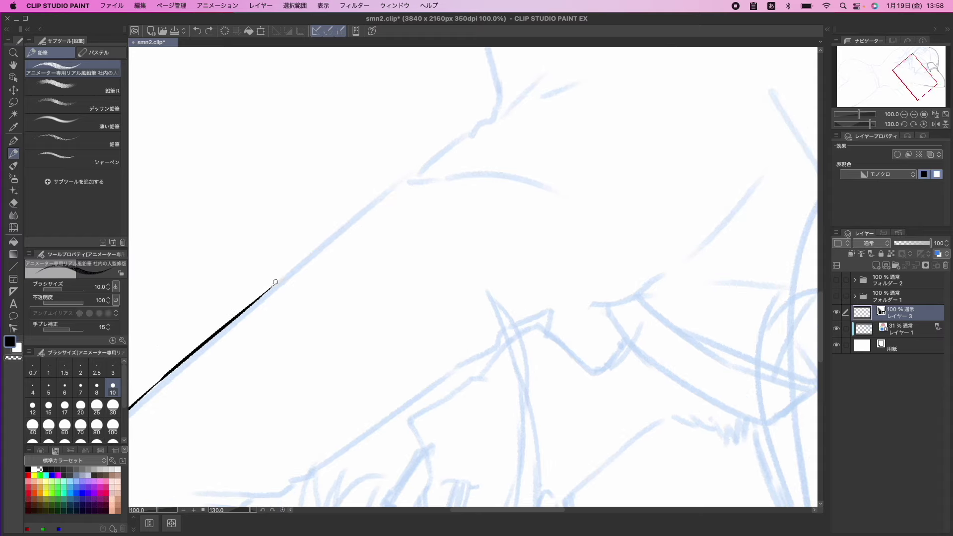
{"action": "mouse_move", "coordinate": [270, 287]}
{"action": "left_mouse_down"}
{"action": "mouse_move", "coordinate": [407, 186]}
{"action": "mouse_move", "coordinate": [357, 232]}
{"action": "left_mouse_up"}
Ink a small notch at the end of the long straight side and the curved fold line branching inward from it
{"action": "key", "text": "minus"}
{"action": "key", "text": "minus"}
{"action": "key", "text": "minus"}
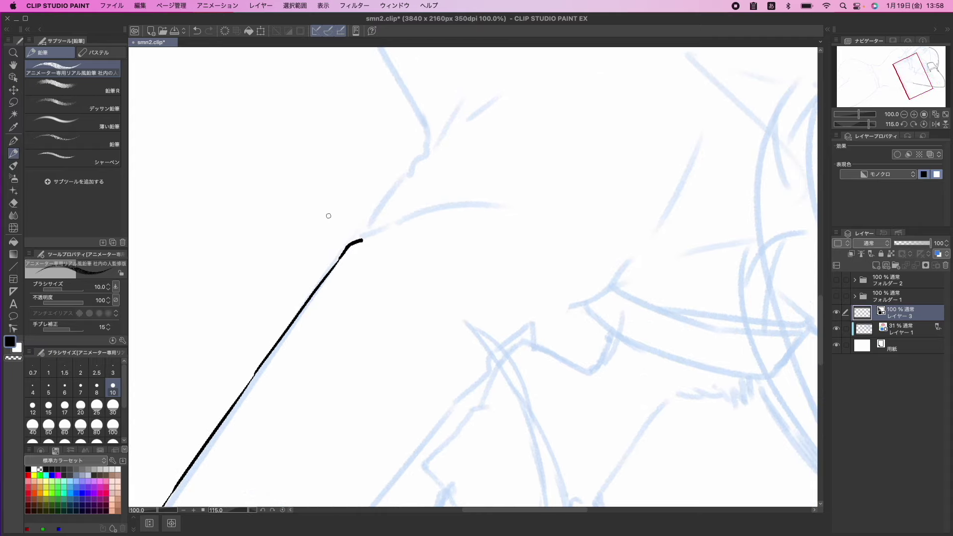
{"action": "key", "text": "minus"}
{"action": "key", "text": "minus"}
{"action": "key", "text": "minus"}
{"action": "key", "text": "minus"}
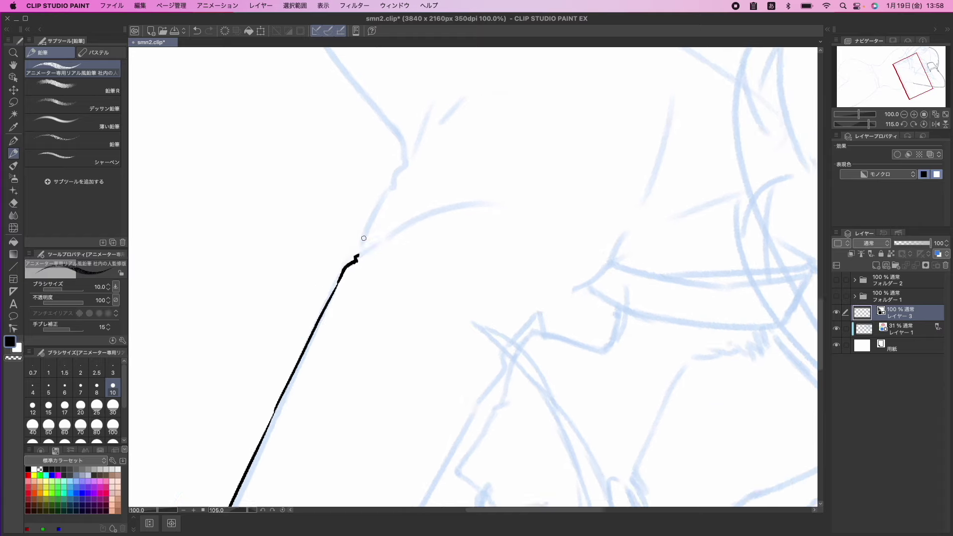
{"action": "left_click_drag", "start_coordinate": [310, 276], "coordinate": [392, 211]}
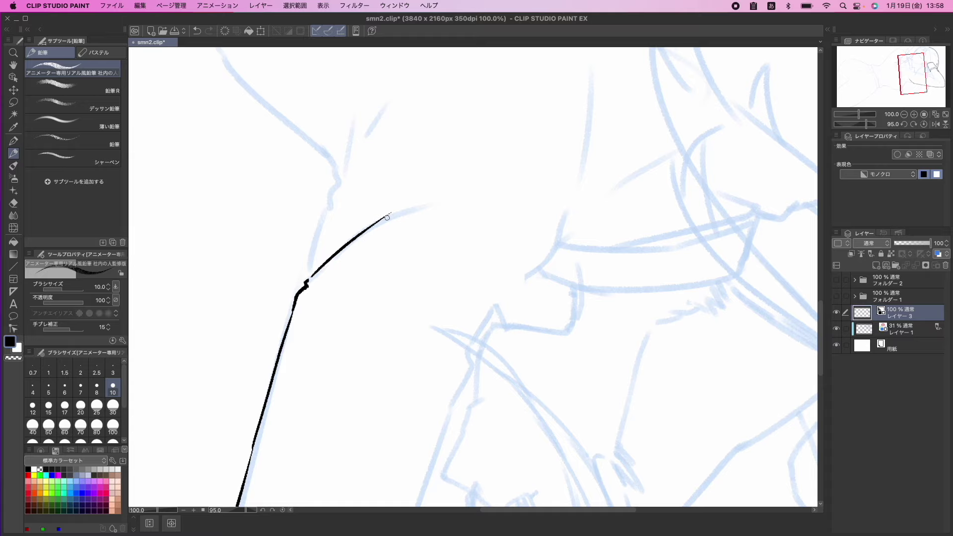
{"action": "left_click_drag", "start_coordinate": [408, 208], "coordinate": [428, 203]}
Continue the outer contour past the notch along the blue sketch, above the curved fold line
{"action": "left_click_drag", "start_coordinate": [308, 280], "coordinate": [312, 266]}
{"action": "key", "text": "asciicircum"}
{"action": "key", "text": "asciicircum"}
{"action": "key", "text": "asciicircum"}
{"action": "mouse_move", "coordinate": [321, 224]}
{"action": "left_mouse_down"}
{"action": "mouse_move", "coordinate": [299, 269]}
{"action": "mouse_move", "coordinate": [358, 175]}
{"action": "left_mouse_up"}
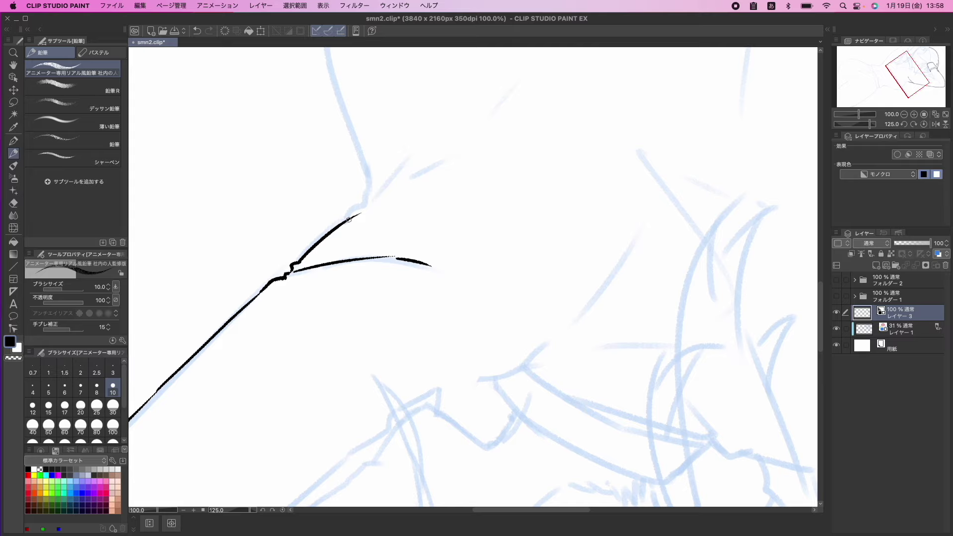
Ink a second small notch on the outer contour and the short fold strokes branching inward from it
{"action": "left_click_drag", "start_coordinate": [350, 219], "coordinate": [364, 202]}
{"action": "key", "text": "minus"}
{"action": "key", "text": "asciicircum"}
{"action": "left_click_drag", "start_coordinate": [374, 195], "coordinate": [351, 236]}
{"action": "key", "text": "asciicircum"}
{"action": "key", "text": "asciicircum"}
{"action": "key", "text": "minus"}
{"action": "key", "text": "minus"}
{"action": "key", "text": "asciicircum"}
{"action": "mouse_move", "coordinate": [346, 226]}
{"action": "left_mouse_down"}
{"action": "mouse_move", "coordinate": [418, 185]}
{"action": "mouse_move", "coordinate": [460, 184]}
{"action": "left_mouse_up"}
{"action": "left_click_drag", "start_coordinate": [352, 168], "coordinate": [361, 334]}
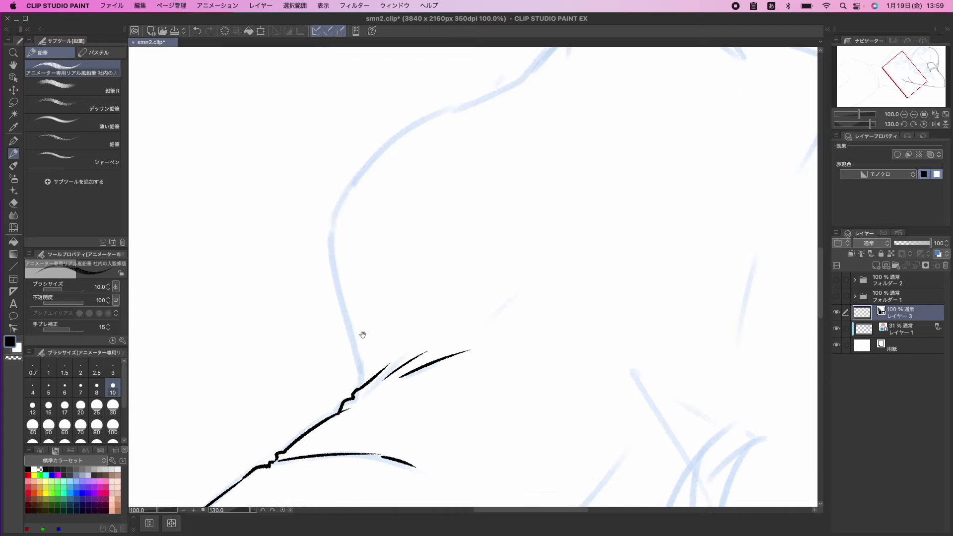
Ink the contour rising from the second notch along the blue sketch to the start of the large rounded bulge
{"action": "key", "text": "minus"}
{"action": "key", "text": "minus"}
{"action": "key", "text": "asciicircum"}
{"action": "key", "text": "asciicircum"}
{"action": "key", "text": "asciicircum"}
{"action": "key", "text": "asciicircum"}
{"action": "key", "text": "asciicircum"}
{"action": "key", "text": "asciicircum"}
{"action": "key", "text": "asciicircum"}
{"action": "key", "text": "asciicircum"}
{"action": "key", "text": "asciicircum"}
{"action": "key", "text": "asciicircum"}
{"action": "left_click_drag", "start_coordinate": [342, 262], "coordinate": [337, 289]}
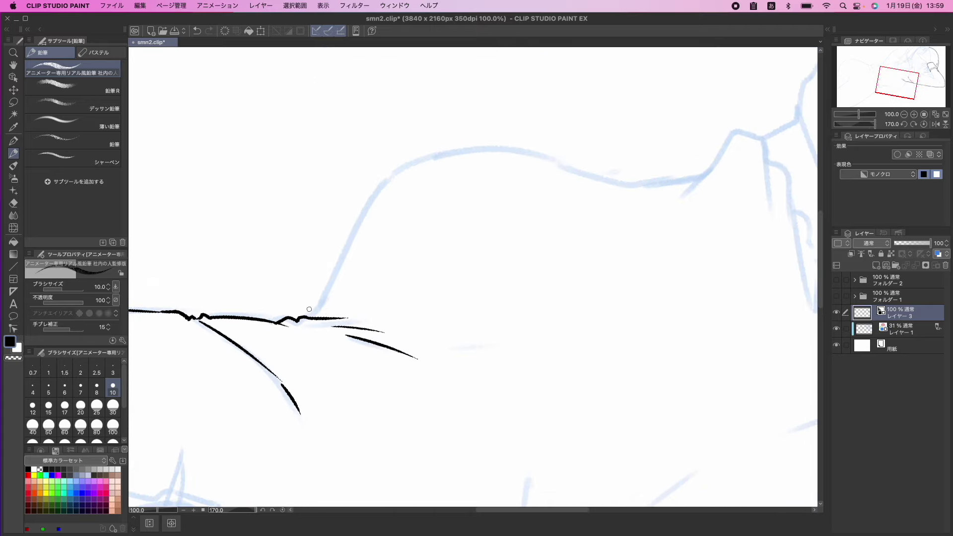
{"action": "mouse_move", "coordinate": [307, 317]}
{"action": "left_mouse_down"}
{"action": "mouse_move", "coordinate": [389, 177]}
{"action": "mouse_move", "coordinate": [381, 191]}
{"action": "mouse_move", "coordinate": [415, 162]}
{"action": "left_mouse_up"}
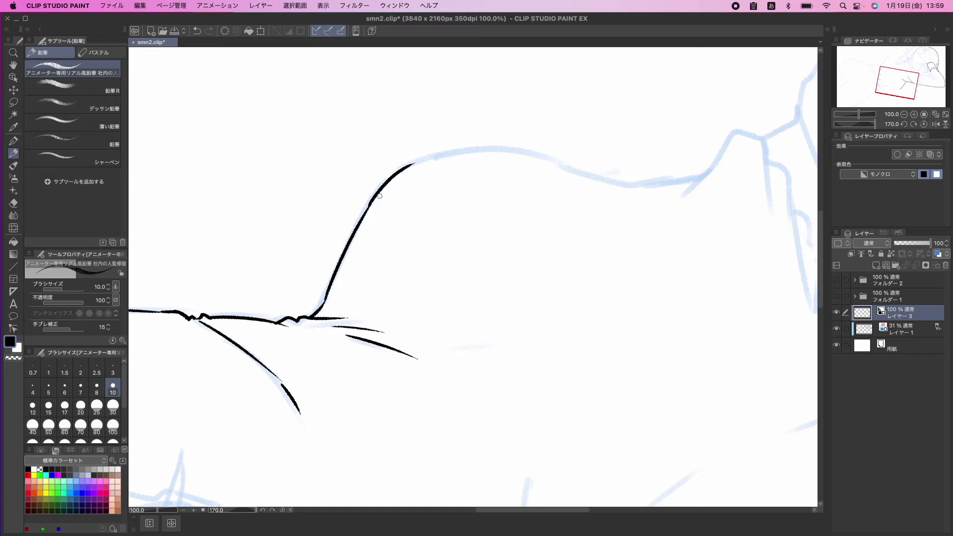
Continue the black contour around the large rounded bulge, following the blue sketch
{"action": "key", "text": "minus"}
{"action": "key", "text": "minus"}
{"action": "key", "text": "minus"}
{"action": "key", "text": "minus"}
{"action": "key", "text": "minus"}
{"action": "key", "text": "minus"}
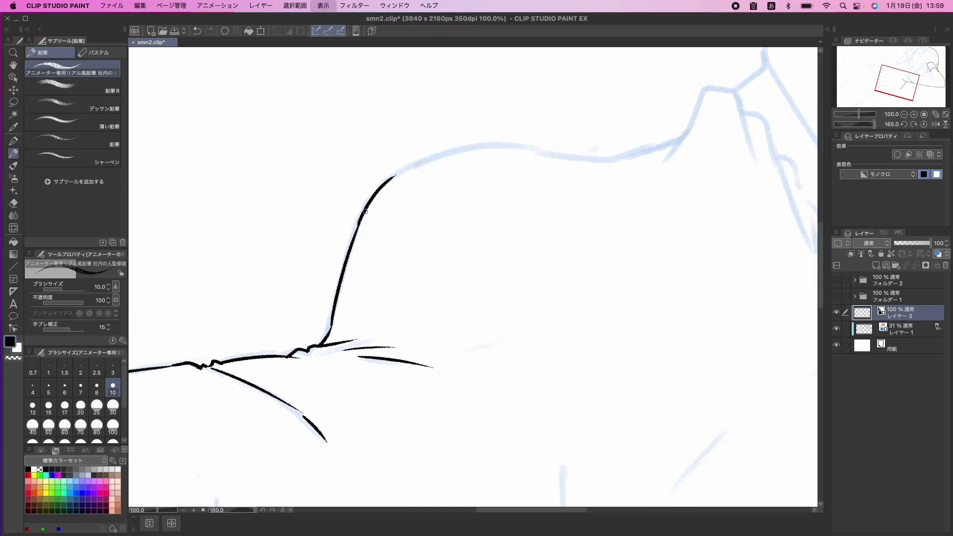
{"action": "key", "text": "minus"}
{"action": "key", "text": "minus"}
{"action": "key", "text": "minus"}
{"action": "key", "text": "minus"}
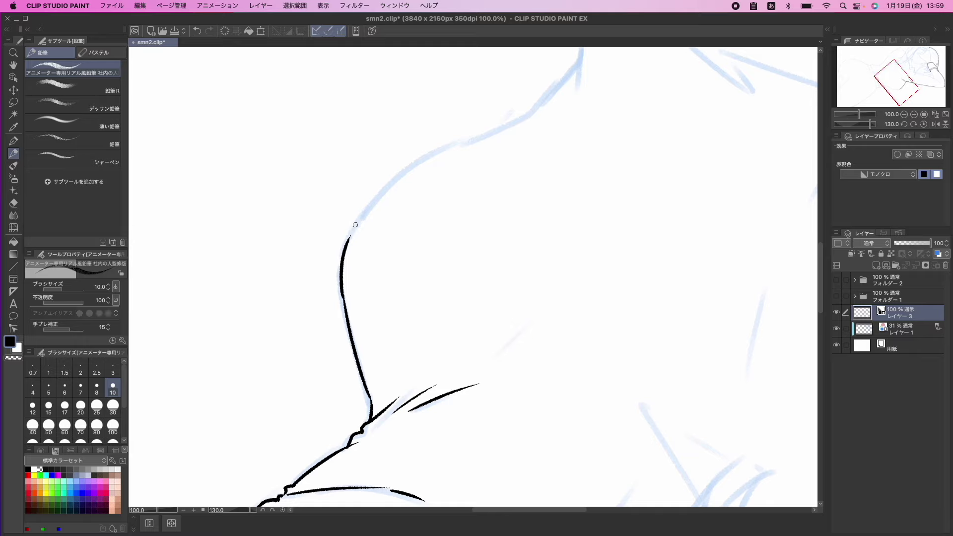
{"action": "mouse_move", "coordinate": [286, 284]}
{"action": "left_mouse_down"}
{"action": "mouse_move", "coordinate": [367, 197]}
{"action": "mouse_move", "coordinate": [343, 211]}
{"action": "left_mouse_up"}
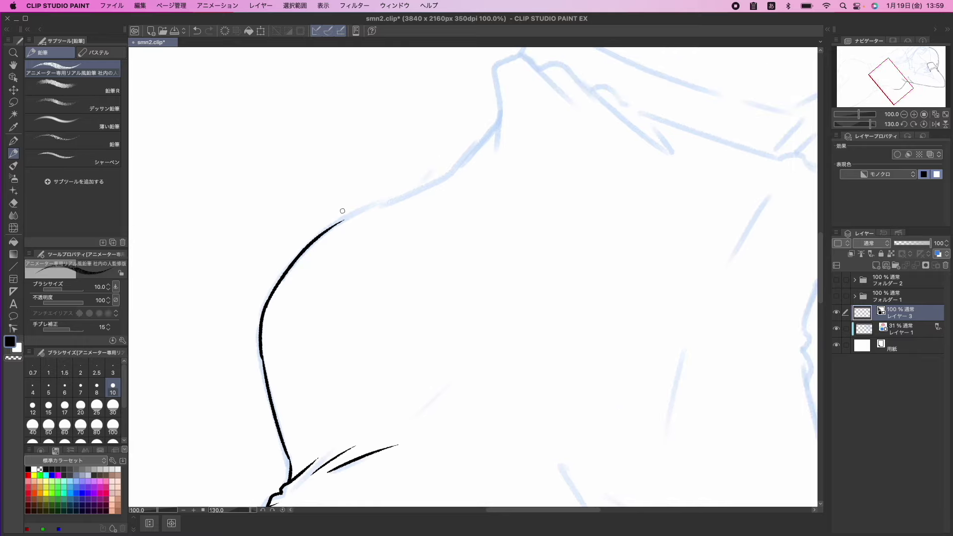
Ink the contour beyond the bulge through the shallow dip, ending with a short bend just before the sketched corner
{"action": "key", "text": "minus"}
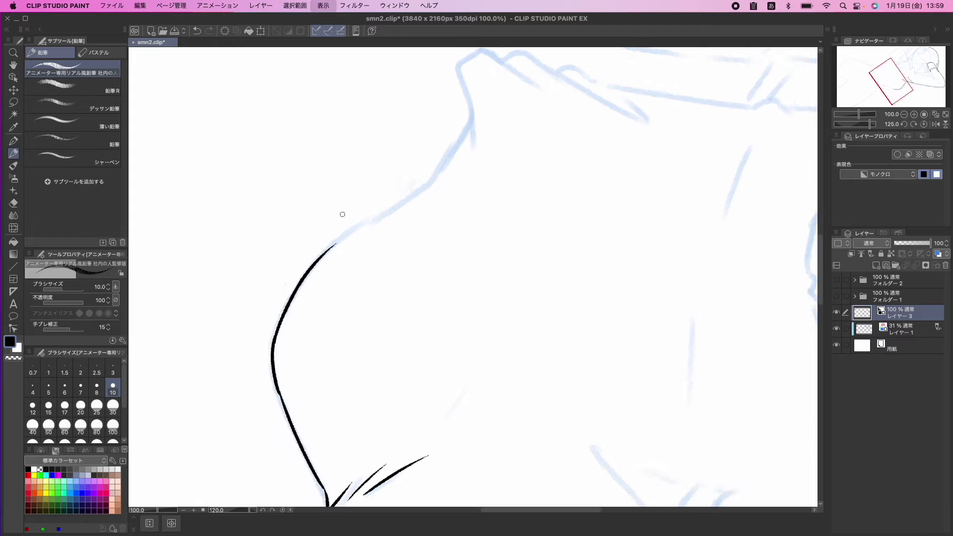
{"action": "mouse_move", "coordinate": [327, 259]}
{"action": "left_mouse_down"}
{"action": "mouse_move", "coordinate": [370, 229]}
{"action": "mouse_move", "coordinate": [344, 257]}
{"action": "mouse_move", "coordinate": [404, 196]}
{"action": "left_mouse_up"}
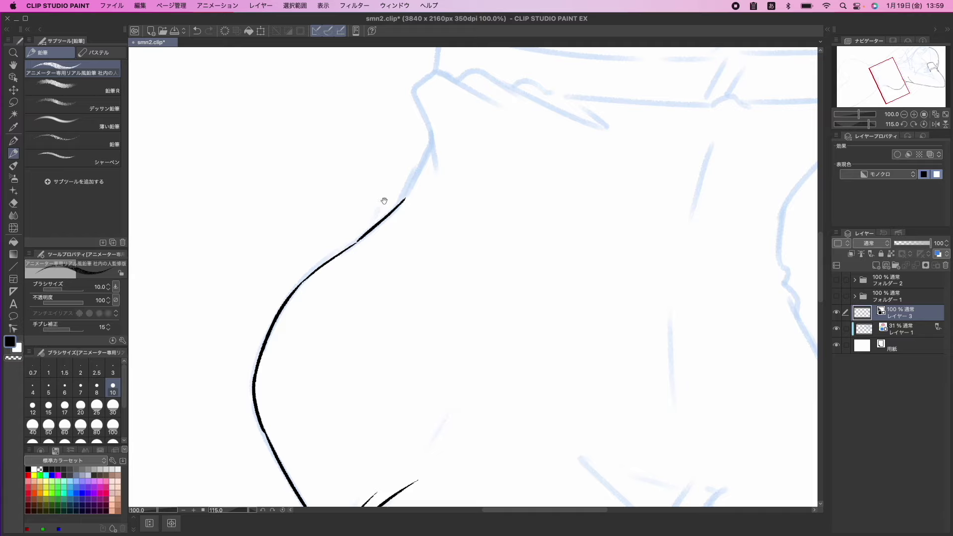
{"action": "key", "text": "minus"}
{"action": "key", "text": "minus"}
{"action": "key", "text": "minus"}
{"action": "key", "text": "asciicircum"}
{"action": "key", "text": "asciicircum"}
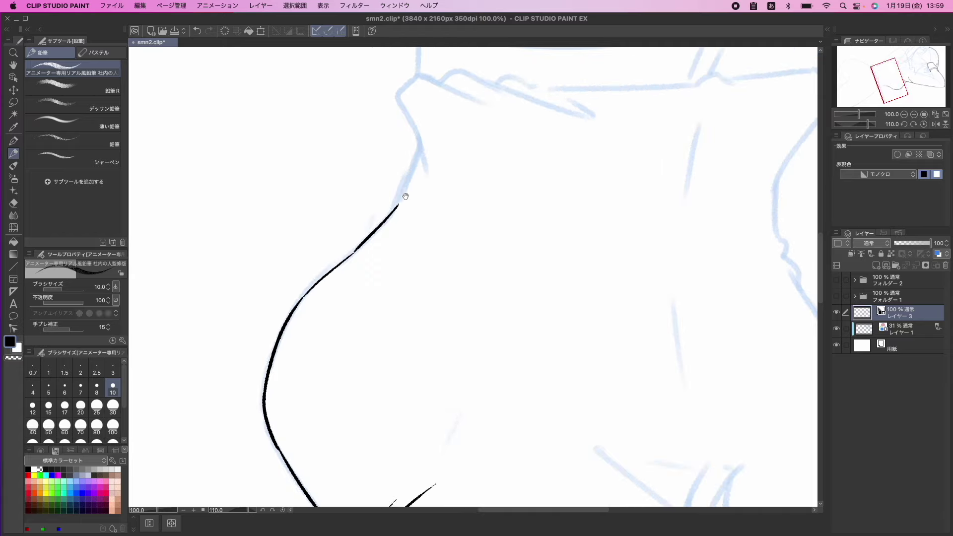
{"action": "key", "text": "asciicircum"}
{"action": "key", "text": "asciicircum"}
{"action": "key", "text": "asciicircum"}
{"action": "key", "text": "asciicircum"}
{"action": "key", "text": "asciicircum"}
{"action": "mouse_move", "coordinate": [414, 196]}
{"action": "left_mouse_down"}
{"action": "mouse_move", "coordinate": [354, 264]}
{"action": "mouse_move", "coordinate": [423, 193]}
{"action": "left_mouse_up"}
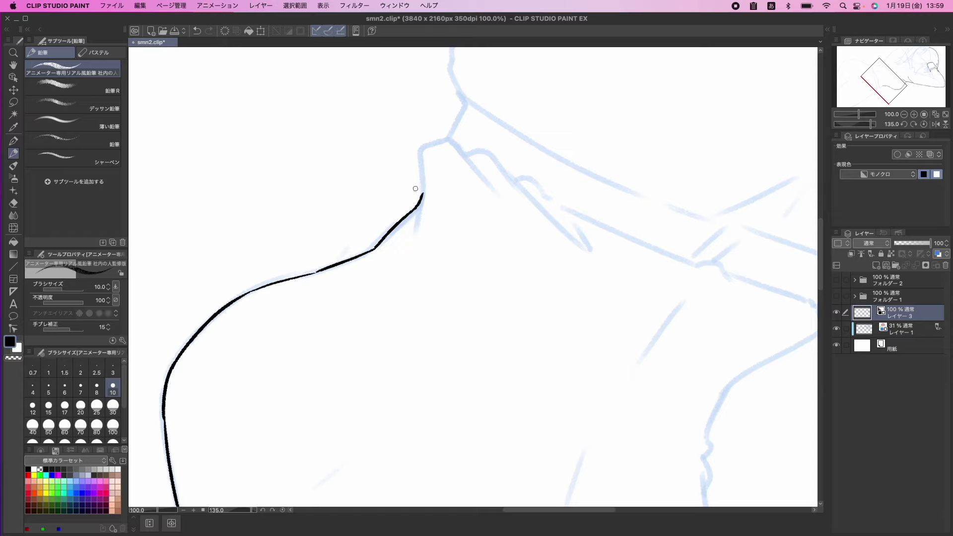
Ink the stepped folds above the angular corner, with a diagonal fold line running inward beside them
{"action": "scroll", "coordinate": [411, 199], "scroll_direction": "up", "scroll_amount": 2}
{"action": "scroll", "coordinate": [412, 199], "scroll_direction": "right", "scroll_amount": 2}
{"action": "key", "text": "minus"}
{"action": "key", "text": "minus"}
{"action": "key", "text": "asciicircum"}
{"action": "key", "text": "asciicircum"}
{"action": "key", "text": "asciicircum"}
{"action": "key", "text": "asciicircum"}
{"action": "key", "text": "asciicircum"}
{"action": "key", "text": "asciicircum"}
{"action": "key", "text": "asciicircum"}
{"action": "key", "text": "asciicircum"}
{"action": "scroll", "coordinate": [428, 204], "scroll_direction": "up", "scroll_amount": 3}
{"action": "scroll", "coordinate": [428, 204], "scroll_direction": "right", "scroll_amount": 3}
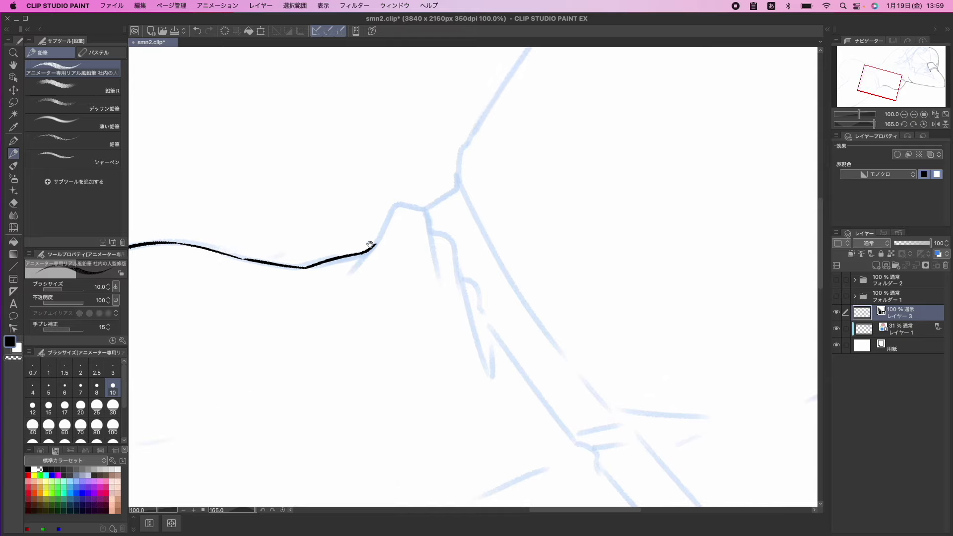
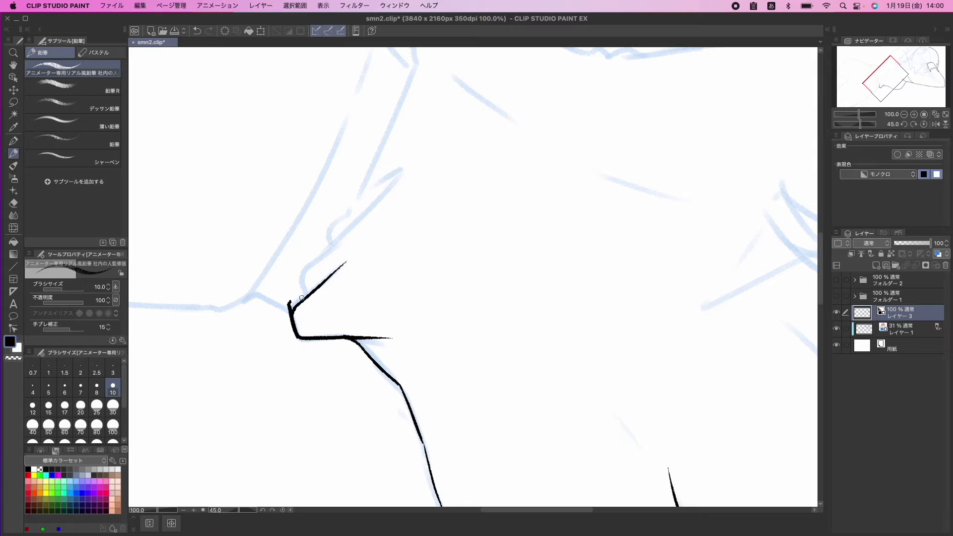
{"action": "mouse_move", "coordinate": [303, 298]}
{"action": "left_mouse_down"}
{"action": "mouse_move", "coordinate": [314, 266]}
{"action": "mouse_move", "coordinate": [300, 281]}
{"action": "mouse_move", "coordinate": [279, 278]}
{"action": "mouse_move", "coordinate": [338, 213]}
{"action": "left_mouse_up"}
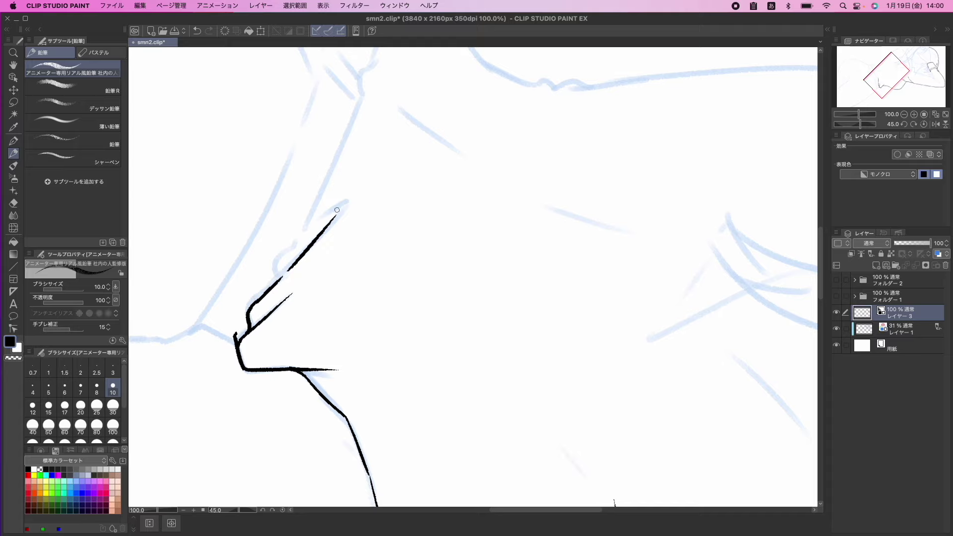
{"action": "mouse_move", "coordinate": [273, 286]}
{"action": "left_mouse_down"}
{"action": "mouse_move", "coordinate": [285, 254]}
{"action": "mouse_move", "coordinate": [253, 282]}
{"action": "left_mouse_up"}
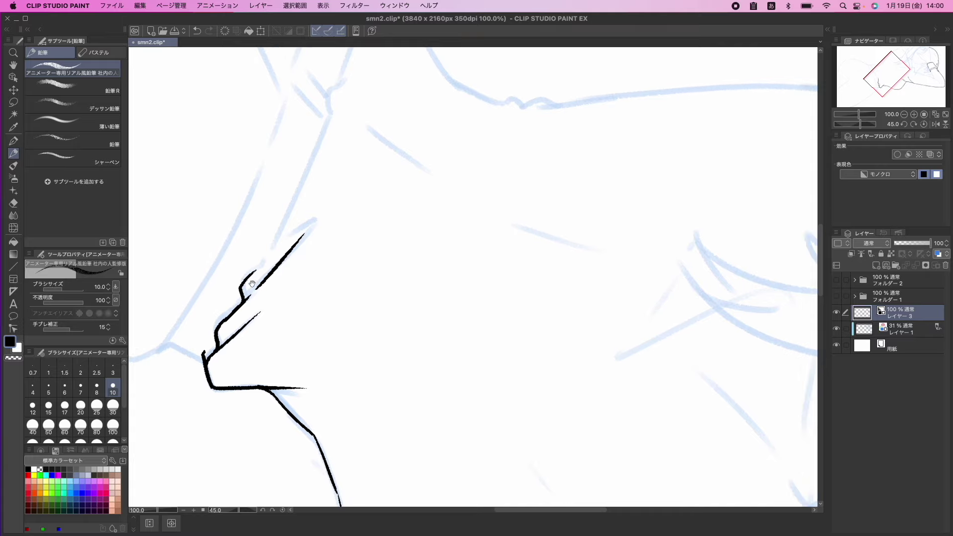
{"action": "left_click_drag", "start_coordinate": [257, 268], "coordinate": [268, 258]}
Ink the long straight edge from the stepped folds to the next small notch, redoing the first attempt
{"action": "key", "text": "minus"}
{"action": "key", "text": "minus"}
{"action": "key", "text": "minus"}
{"action": "key", "text": "minus"}
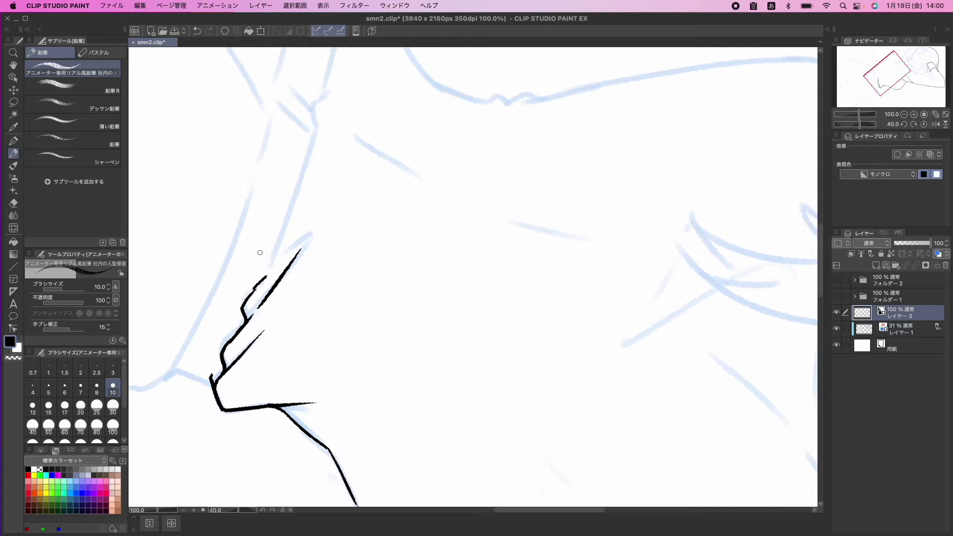
{"action": "left_click_drag", "start_coordinate": [269, 257], "coordinate": [251, 306]}
{"action": "mouse_move", "coordinate": [251, 353]}
{"action": "left_mouse_down"}
{"action": "mouse_move", "coordinate": [249, 276]}
{"action": "mouse_move", "coordinate": [237, 269]}
{"action": "mouse_move", "coordinate": [274, 250]}
{"action": "mouse_move", "coordinate": [339, 186]}
{"action": "left_mouse_up"}
{"action": "key", "text": "super+z"}
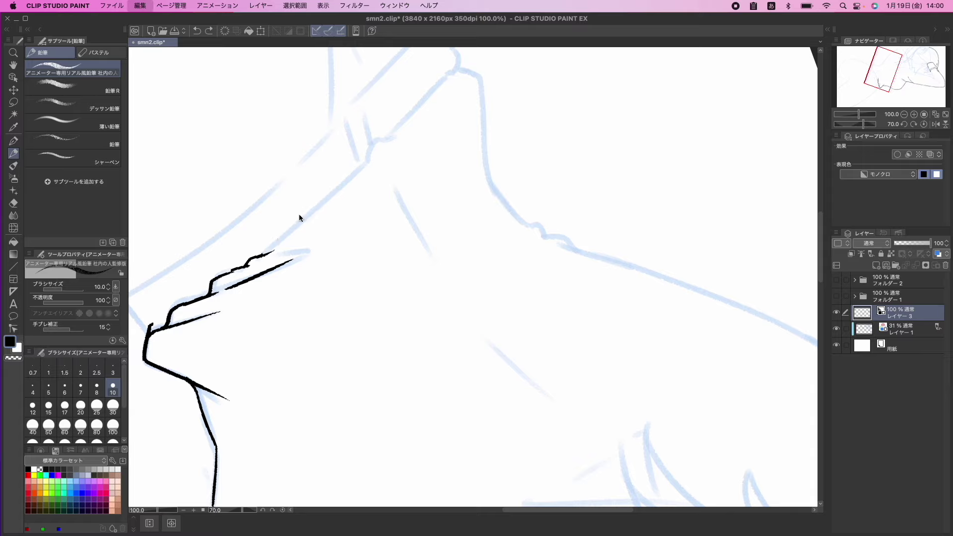
{"action": "left_click_drag", "start_coordinate": [259, 256], "coordinate": [380, 155]}
{"action": "scroll", "coordinate": [347, 188], "scroll_direction": "up", "scroll_amount": 1}
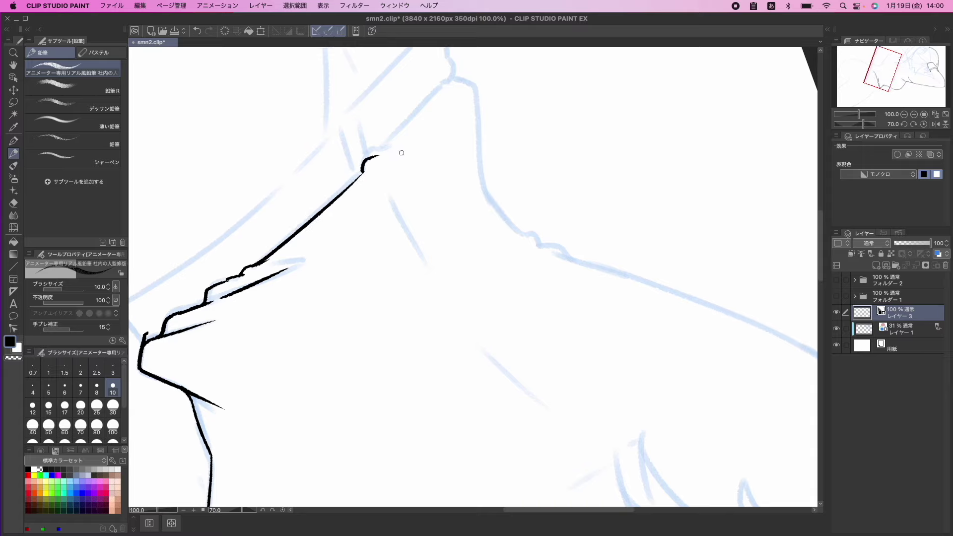
Ink a short fold line branching from the small notch and the straight stretch onward to the next sketched corner
{"action": "scroll", "coordinate": [355, 187], "scroll_direction": "up", "scroll_amount": 2}
{"action": "left_click_drag", "start_coordinate": [349, 195], "coordinate": [394, 178]}
{"action": "scroll", "coordinate": [366, 196], "scroll_direction": "up", "scroll_amount": 1}
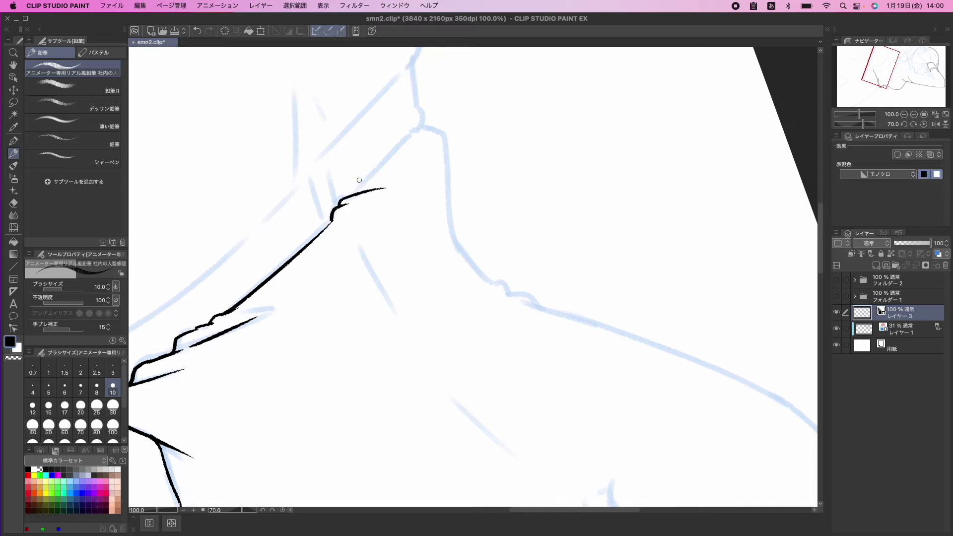
{"action": "key", "text": "minus"}
{"action": "mouse_move", "coordinate": [358, 195]}
{"action": "left_mouse_down"}
{"action": "mouse_move", "coordinate": [321, 227]}
{"action": "mouse_move", "coordinate": [380, 163]}
{"action": "left_mouse_up"}
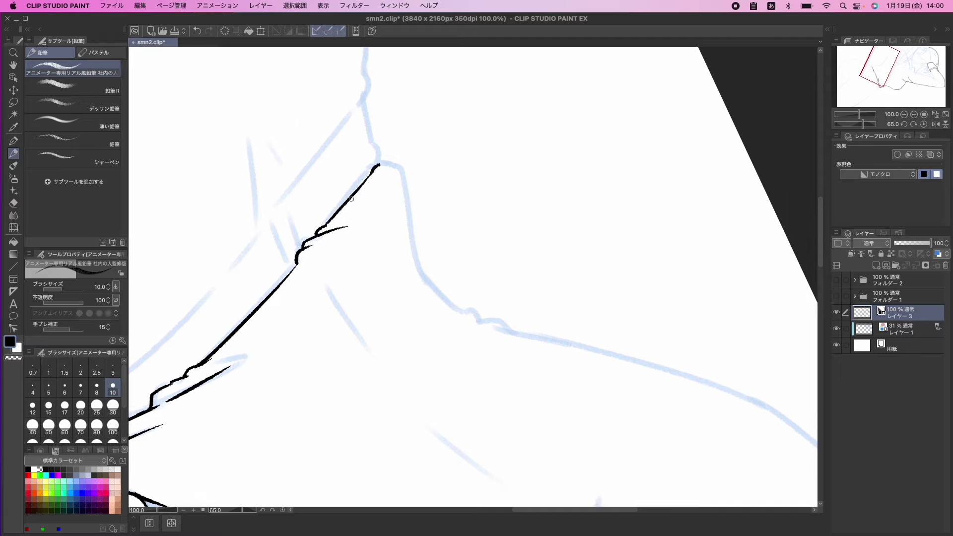
Ink the rounded corner where the straight edge turns into the next side of the outline
{"action": "key", "text": "asciicircum"}
{"action": "key", "text": "minus"}
{"action": "key", "text": "minus"}
{"action": "key", "text": "minus"}
{"action": "key", "text": "minus"}
{"action": "key", "text": "minus"}
{"action": "key", "text": "minus"}
{"action": "key", "text": "minus"}
{"action": "key", "text": "minus"}
{"action": "key", "text": "minus"}
{"action": "key", "text": "minus"}
{"action": "key", "text": "minus"}
{"action": "key", "text": "minus"}
{"action": "key", "text": "minus"}
{"action": "scroll", "coordinate": [394, 325], "scroll_direction": "up", "scroll_amount": 7}
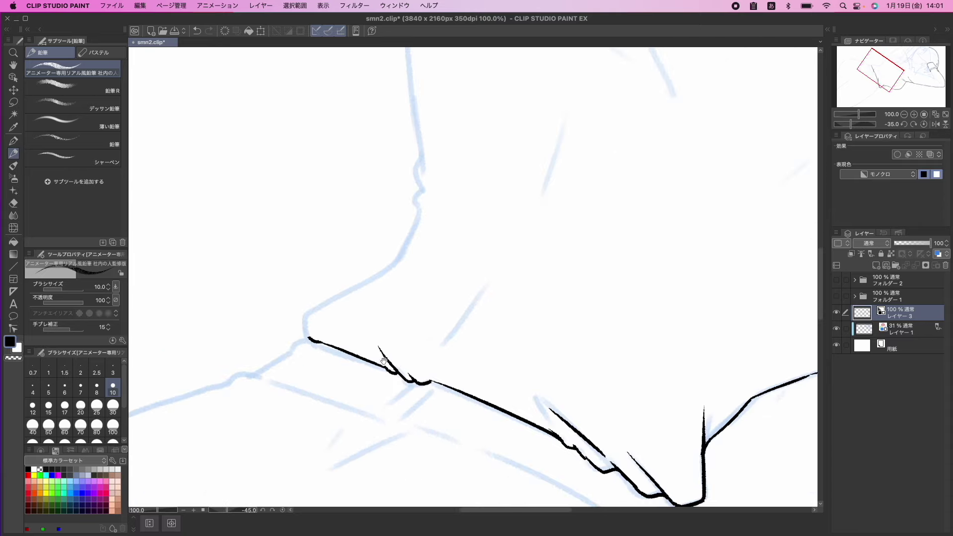
{"action": "key", "text": "minus"}
{"action": "key", "text": "minus"}
{"action": "left_click_drag", "start_coordinate": [336, 349], "coordinate": [349, 259]}
{"action": "key", "text": "asciicircum"}
{"action": "key", "text": "asciicircum"}
{"action": "left_click_drag", "start_coordinate": [323, 289], "coordinate": [283, 265]}
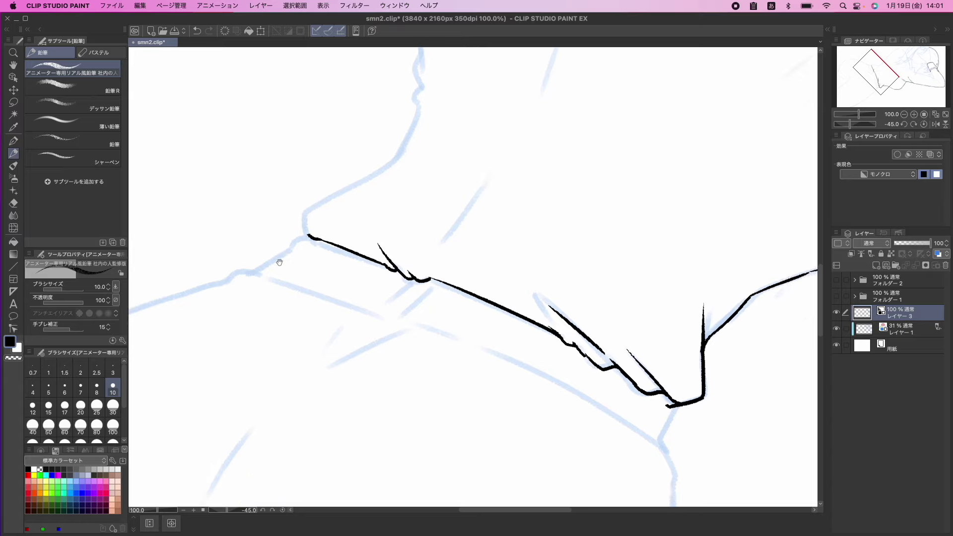
{"action": "left_click_drag", "start_coordinate": [308, 235], "coordinate": [304, 212]}
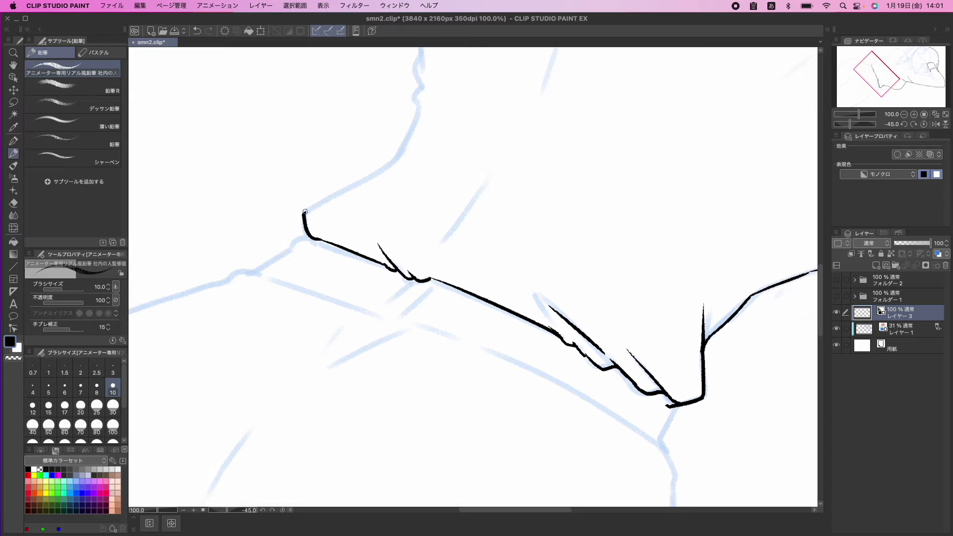
Ink the straight side leading away from the rounded corner along the blue sketch
{"action": "key", "text": "minus"}
{"action": "key", "text": "asciicircum"}
{"action": "key", "text": "asciicircum"}
{"action": "key", "text": "minus"}
{"action": "key", "text": "minus"}
{"action": "key", "text": "minus"}
{"action": "key", "text": "minus"}
{"action": "key", "text": "minus"}
{"action": "left_click_drag", "start_coordinate": [294, 269], "coordinate": [368, 180]}
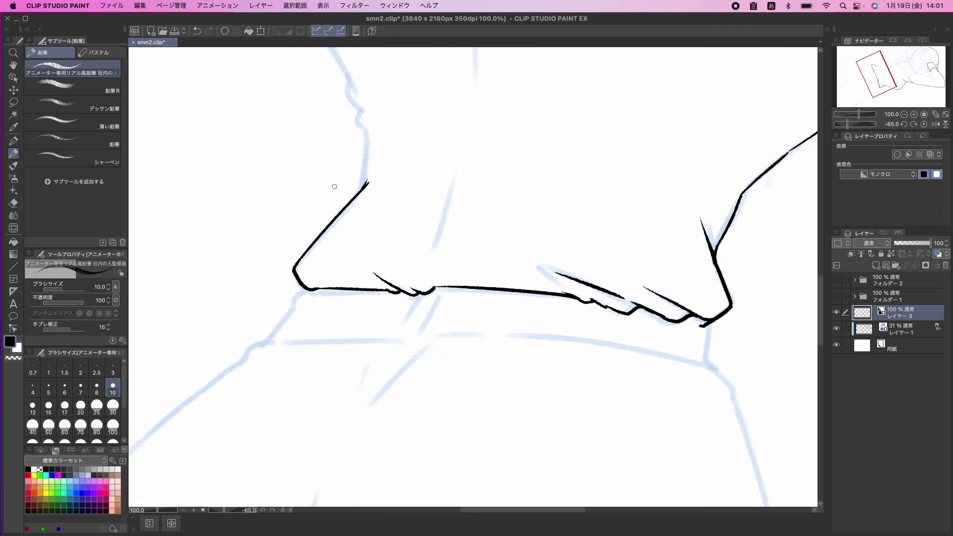
Ink the jagged stepped folds of the contour past the end of the straight side
{"action": "mouse_move", "coordinate": [346, 191]}
{"action": "left_mouse_down"}
{"action": "mouse_move", "coordinate": [342, 209]}
{"action": "mouse_move", "coordinate": [314, 227]}
{"action": "mouse_move", "coordinate": [340, 217]}
{"action": "mouse_move", "coordinate": [320, 243]}
{"action": "mouse_move", "coordinate": [348, 172]}
{"action": "mouse_move", "coordinate": [319, 238]}
{"action": "left_mouse_up"}
{"action": "key", "text": "minus"}
{"action": "key", "text": "minus"}
{"action": "key", "text": "minus"}
{"action": "key", "text": "asciicircum"}
{"action": "key", "text": "asciicircum"}
{"action": "key", "text": "asciicircum"}
{"action": "key", "text": "asciicircum"}
{"action": "key", "text": "asciicircum"}
{"action": "key", "text": "asciicircum"}
{"action": "key", "text": "asciicircum"}
{"action": "key", "text": "asciicircum"}
{"action": "key", "text": "asciicircum"}
{"action": "key", "text": "asciicircum"}
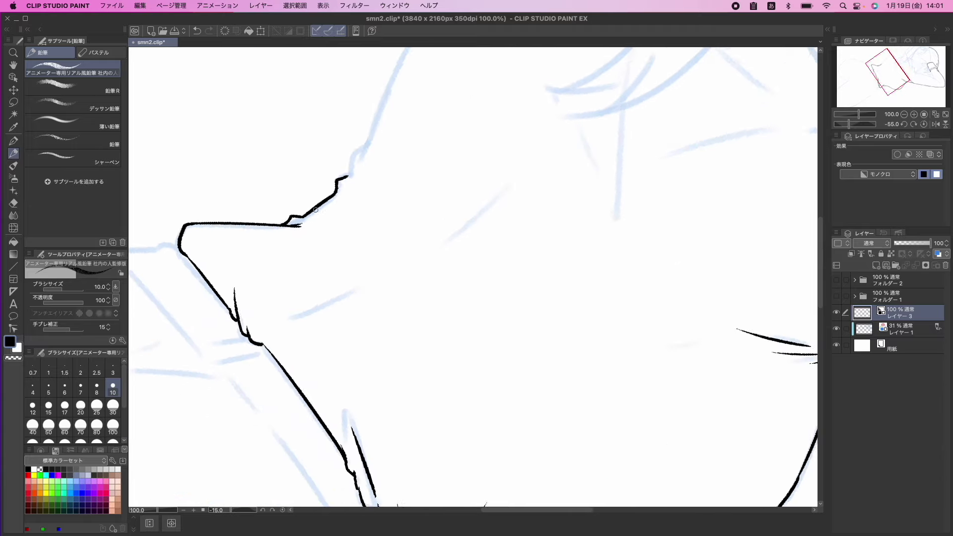
Ink short fold strokes inward from the stepped folds, undoing the last attempts
{"action": "left_click_drag", "start_coordinate": [363, 192], "coordinate": [322, 249]}
{"action": "key", "text": "asciicircum"}
{"action": "mouse_move", "coordinate": [348, 180]}
{"action": "left_mouse_down"}
{"action": "mouse_move", "coordinate": [318, 223]}
{"action": "mouse_move", "coordinate": [325, 242]}
{"action": "left_mouse_up"}
{"action": "mouse_move", "coordinate": [347, 202]}
{"action": "left_mouse_down"}
{"action": "mouse_move", "coordinate": [308, 265]}
{"action": "mouse_move", "coordinate": [322, 230]}
{"action": "mouse_move", "coordinate": [283, 275]}
{"action": "mouse_move", "coordinate": [316, 217]}
{"action": "mouse_move", "coordinate": [329, 246]}
{"action": "left_mouse_up"}
{"action": "key", "text": "super+z"}
{"action": "key", "text": "super+z"}
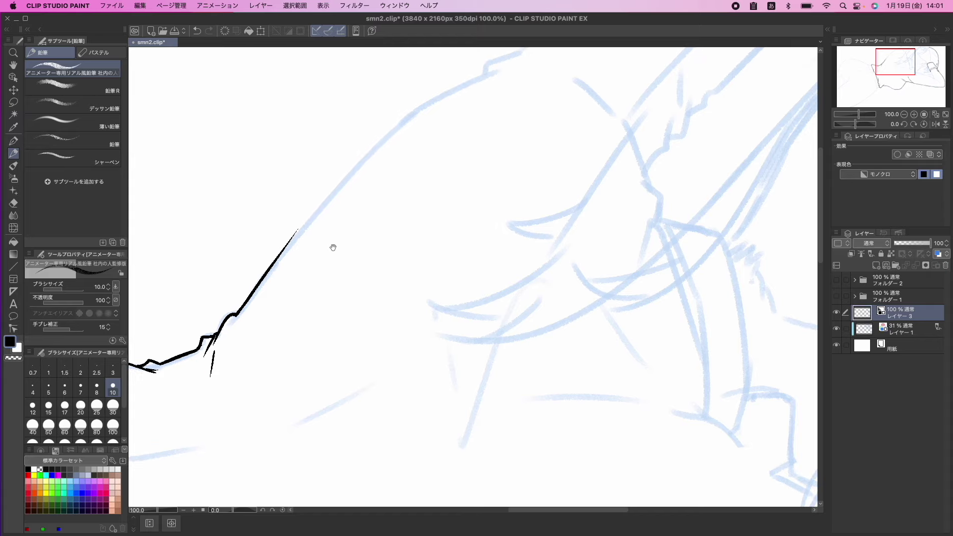
Ink the long curved side from the stepped folds toward the canvas edge, redoing its last stretch
{"action": "mouse_move", "coordinate": [338, 228]}
{"action": "left_mouse_down"}
{"action": "mouse_move", "coordinate": [306, 258]}
{"action": "mouse_move", "coordinate": [354, 161]}
{"action": "left_mouse_up"}
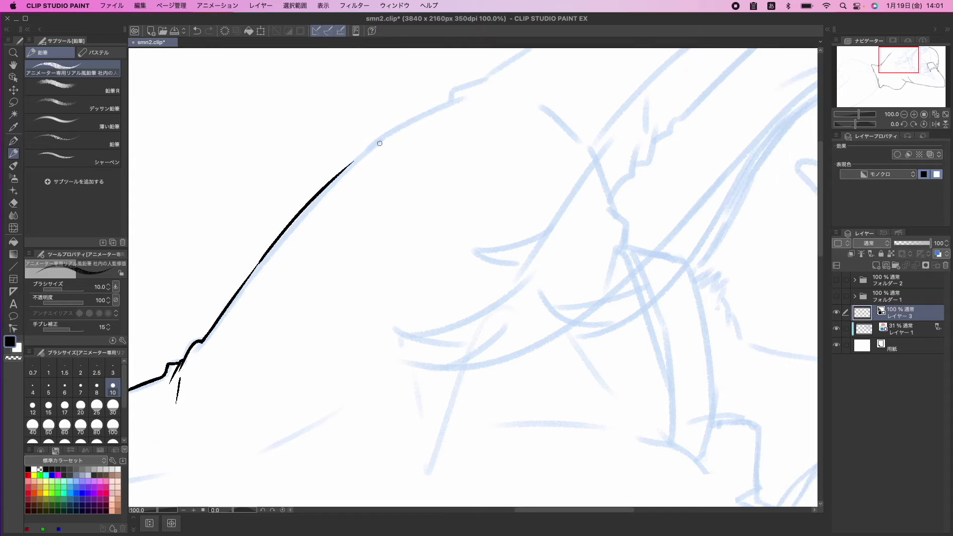
{"action": "mouse_move", "coordinate": [321, 199]}
{"action": "left_mouse_down"}
{"action": "mouse_move", "coordinate": [316, 212]}
{"action": "mouse_move", "coordinate": [393, 148]}
{"action": "left_mouse_up"}
{"action": "mouse_move", "coordinate": [392, 150]}
{"action": "left_mouse_down"}
{"action": "mouse_move", "coordinate": [381, 159]}
{"action": "mouse_move", "coordinate": [425, 139]}
{"action": "left_mouse_up"}
{"action": "key", "text": "ctrl+z"}
{"action": "key", "text": "minus"}
{"action": "mouse_move", "coordinate": [365, 184]}
{"action": "left_mouse_down"}
{"action": "mouse_move", "coordinate": [329, 209]}
{"action": "mouse_move", "coordinate": [377, 167]}
{"action": "left_mouse_up"}
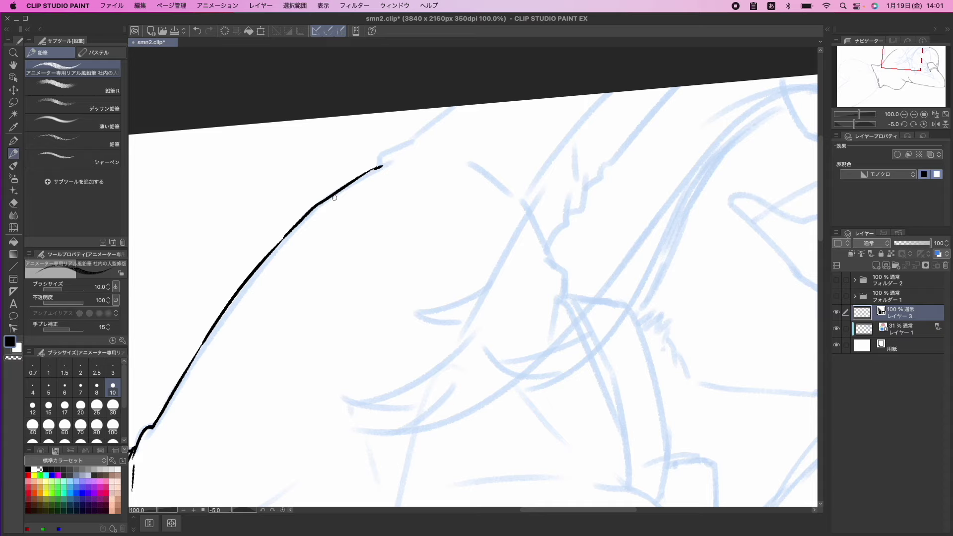
{"action": "left_click_drag", "start_coordinate": [347, 183], "coordinate": [323, 211]}
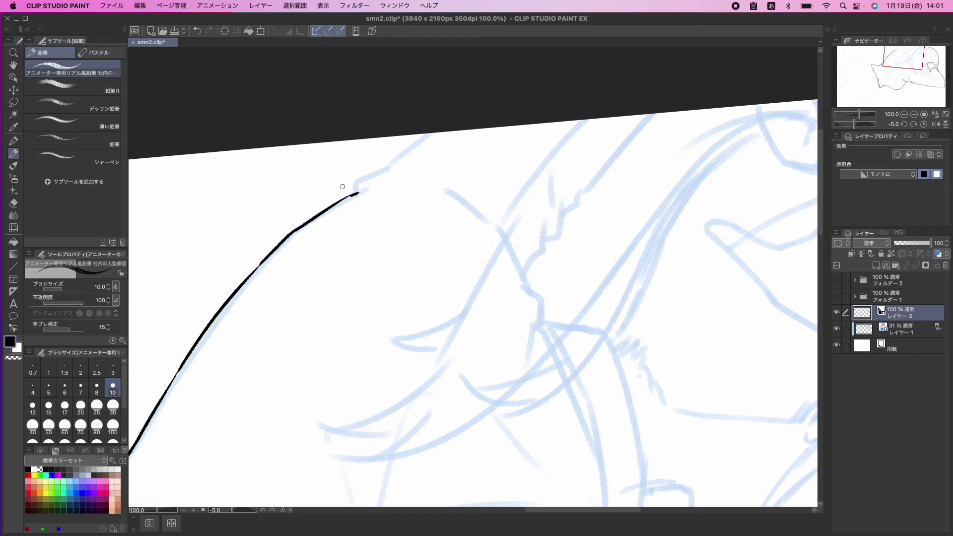
Ink the small zigzag notch at the end of the long curved side, near the canvas edge
{"action": "left_click_drag", "start_coordinate": [350, 194], "coordinate": [364, 179]}
{"action": "key", "text": "minus"}
{"action": "key", "text": "minus"}
{"action": "key", "text": "minus"}
{"action": "key", "text": "minus"}
{"action": "key", "text": "minus"}
{"action": "left_click_drag", "start_coordinate": [327, 244], "coordinate": [356, 212]}
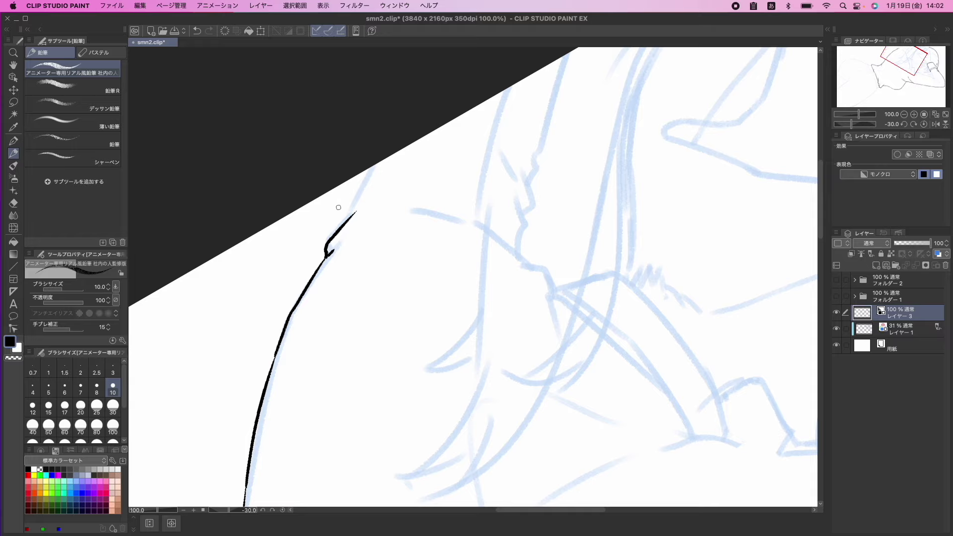
{"action": "left_click_drag", "start_coordinate": [337, 231], "coordinate": [355, 201]}
Extend the contour from the zigzag notch to the canvas edge and ink short fold strokes inward from it
{"action": "scroll", "coordinate": [342, 218], "scroll_direction": "up", "scroll_amount": 2}
{"action": "scroll", "coordinate": [342, 219], "scroll_direction": "right", "scroll_amount": 2}
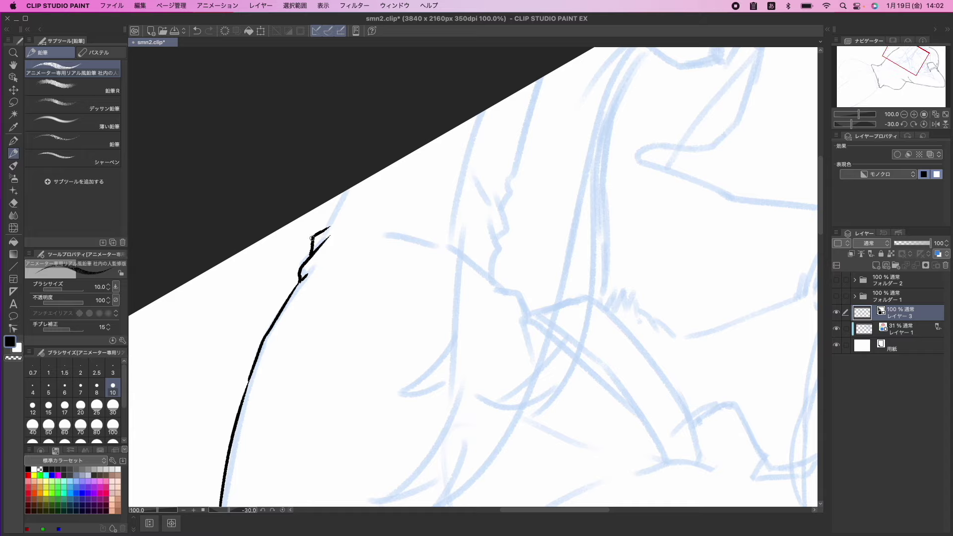
{"action": "left_click_drag", "start_coordinate": [330, 227], "coordinate": [350, 188]}
{"action": "scroll", "coordinate": [359, 213], "scroll_direction": "down", "scroll_amount": 3}
{"action": "scroll", "coordinate": [359, 213], "scroll_direction": "left", "scroll_amount": 1}
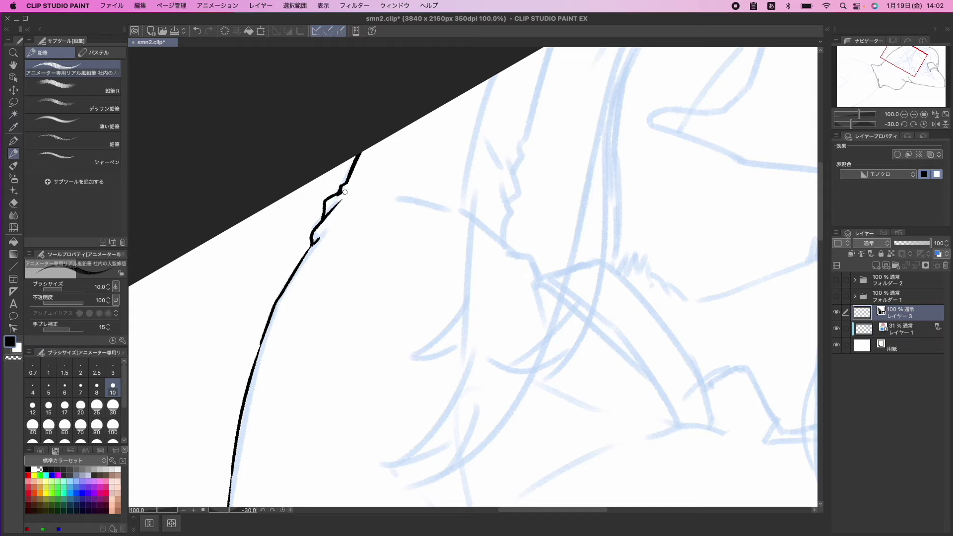
{"action": "mouse_move", "coordinate": [345, 185]}
{"action": "left_mouse_down"}
{"action": "mouse_move", "coordinate": [360, 176]}
{"action": "mouse_move", "coordinate": [348, 154]}
{"action": "mouse_move", "coordinate": [382, 146]}
{"action": "left_mouse_up"}
{"action": "scroll", "coordinate": [366, 229], "scroll_direction": "down", "scroll_amount": 3}
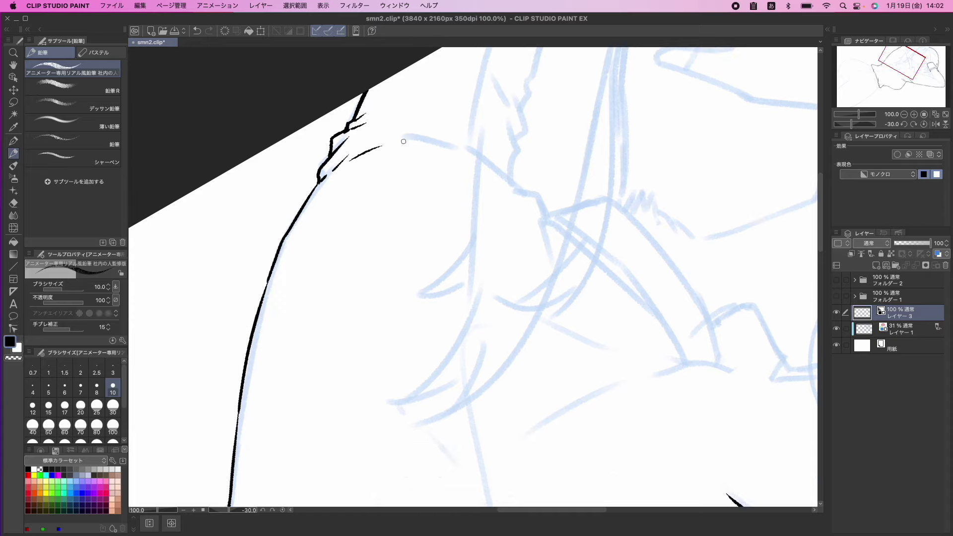
{"action": "scroll", "coordinate": [391, 219], "scroll_direction": "down", "scroll_amount": 2}
{"action": "left_click_drag", "start_coordinate": [396, 219], "coordinate": [437, 119]}
{"action": "left_click_drag", "start_coordinate": [313, 327], "coordinate": [401, 220]}
{"action": "left_click_drag", "start_coordinate": [394, 277], "coordinate": [349, 314]}
{"action": "left_click_drag", "start_coordinate": [425, 211], "coordinate": [336, 327]}
{"action": "left_click_drag", "start_coordinate": [297, 376], "coordinate": [376, 285]}
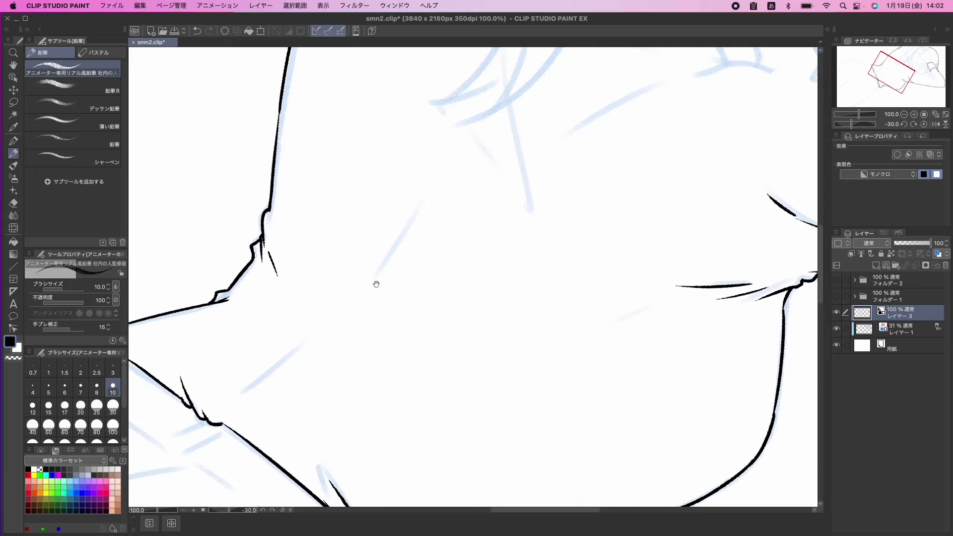
Ink the first short stretch of the hand's outline from the cuff's corner toward the thumb
{"action": "left_click_drag", "start_coordinate": [243, 412], "coordinate": [369, 283]}
{"action": "left_click_drag", "start_coordinate": [428, 215], "coordinate": [348, 392]}
{"action": "left_click_drag", "start_coordinate": [482, 231], "coordinate": [314, 427]}
{"action": "mouse_move", "coordinate": [565, 256]}
{"action": "left_mouse_down"}
{"action": "mouse_move", "coordinate": [370, 385]}
{"action": "mouse_move", "coordinate": [317, 434]}
{"action": "left_mouse_up"}
{"action": "key", "text": "asciicircum"}
{"action": "key", "text": "minus"}
{"action": "key", "text": "minus"}
{"action": "key", "text": "minus"}
{"action": "key", "text": "minus"}
{"action": "key", "text": "asciicircum"}
{"action": "key", "text": "asciicircum"}
{"action": "key", "text": "asciicircum"}
{"action": "key", "text": "asciicircum"}
{"action": "key", "text": "asciicircum"}
{"action": "key", "text": "asciicircum"}
{"action": "key", "text": "asciicircum"}
{"action": "key", "text": "asciicircum"}
{"action": "key", "text": "asciicircum"}
{"action": "key", "text": "asciicircum"}
{"action": "key", "text": "asciicircum"}
{"action": "key", "text": "asciicircum"}
{"action": "key", "text": "asciicircum"}
{"action": "key", "text": "asciicircum"}
{"action": "key", "text": "asciicircum"}
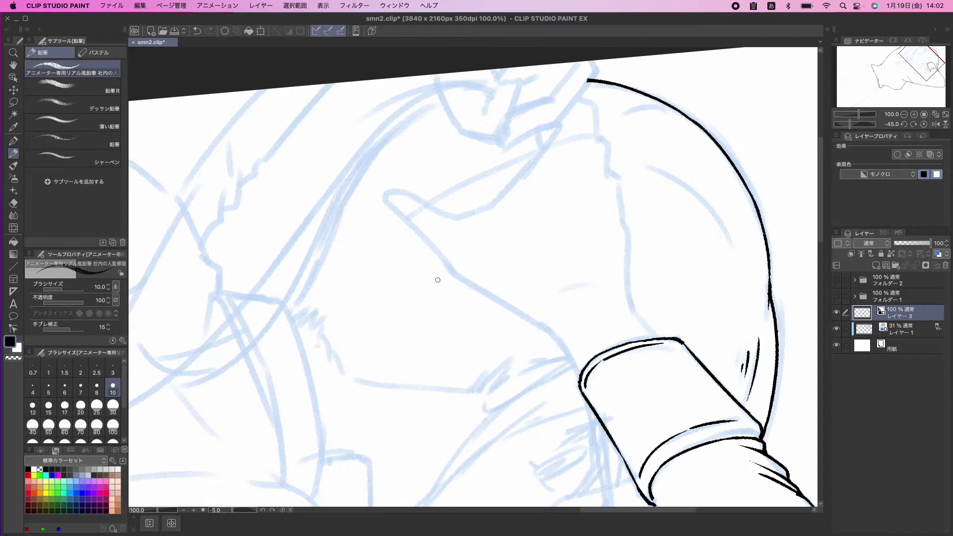
{"action": "key", "text": "asciicircum"}
{"action": "key", "text": "asciicircum"}
{"action": "key", "text": "asciicircum"}
{"action": "key", "text": "asciicircum"}
{"action": "key", "text": "asciicircum"}
{"action": "key", "text": "asciicircum"}
{"action": "key", "text": "asciicircum"}
{"action": "key", "text": "asciicircum"}
{"action": "left_click_drag", "start_coordinate": [428, 327], "coordinate": [393, 276]}
{"action": "mouse_move", "coordinate": [398, 330]}
{"action": "left_mouse_down"}
{"action": "mouse_move", "coordinate": [357, 264]}
{"action": "mouse_move", "coordinate": [314, 275]}
{"action": "mouse_move", "coordinate": [333, 229]}
{"action": "left_mouse_up"}
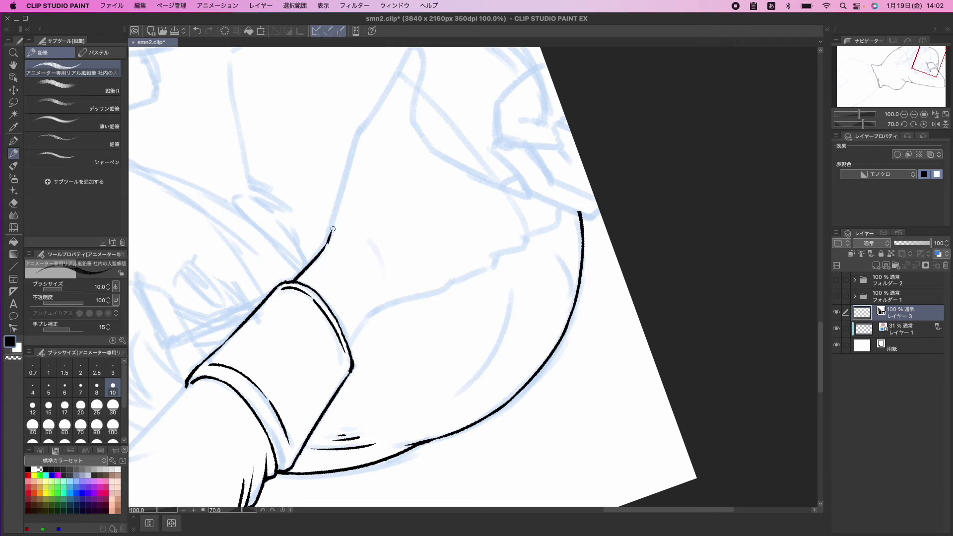
Extend the hand's outline from the wrist to the bend at the thumb's base, undoing and redrawing the first attempt
{"action": "key", "text": "asciicircum"}
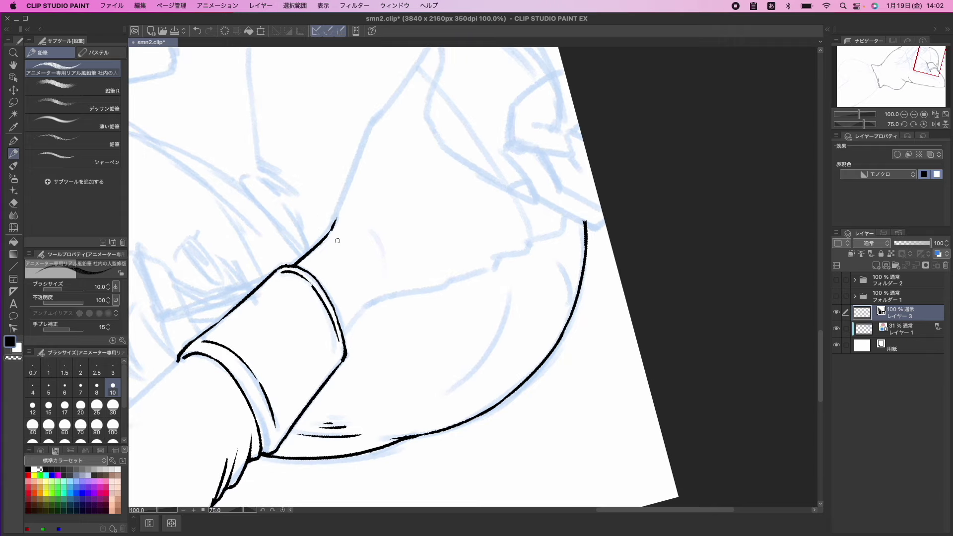
{"action": "key", "text": "asciicircum"}
{"action": "left_click_drag", "start_coordinate": [339, 240], "coordinate": [337, 252]}
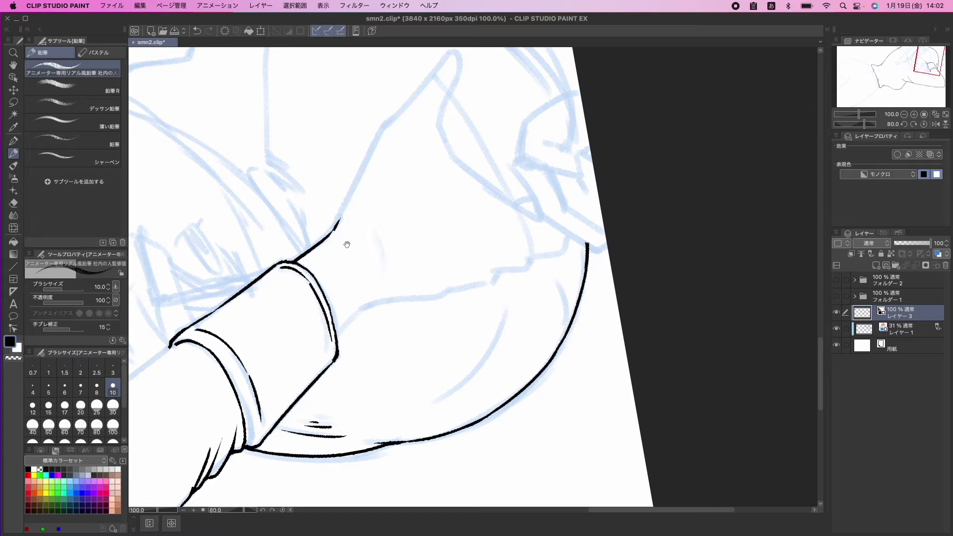
{"action": "left_click_drag", "start_coordinate": [346, 244], "coordinate": [327, 268]}
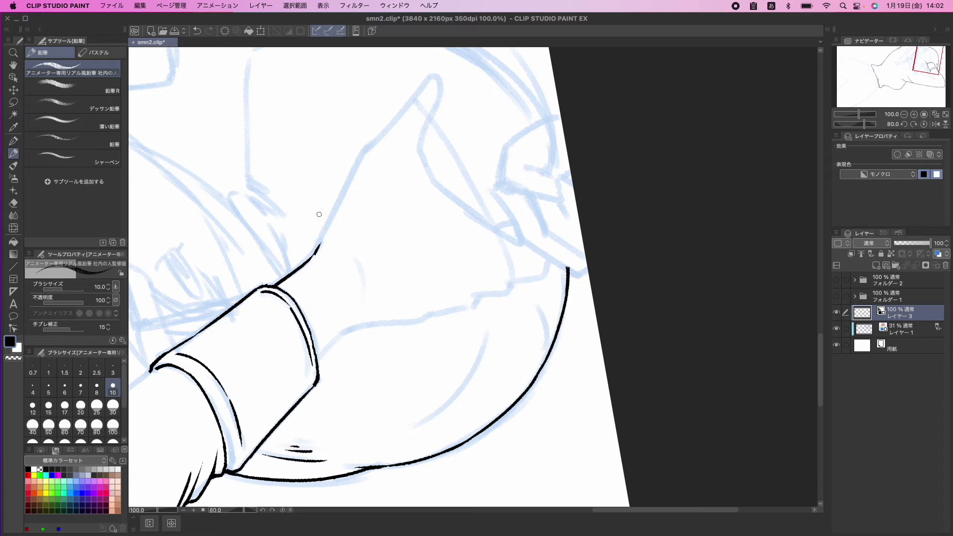
{"action": "mouse_move", "coordinate": [317, 232]}
{"action": "left_mouse_down"}
{"action": "mouse_move", "coordinate": [303, 251]}
{"action": "mouse_move", "coordinate": [279, 255]}
{"action": "left_mouse_up"}
{"action": "key", "text": "asciicircum"}
{"action": "key", "text": "minus"}
{"action": "key", "text": "minus"}
{"action": "key", "text": "minus"}
{"action": "key", "text": "minus"}
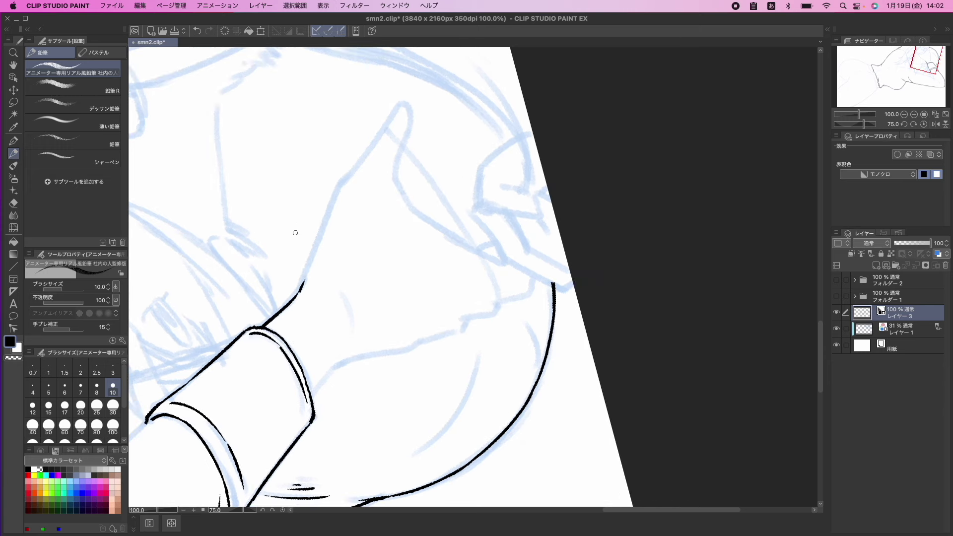
{"action": "key", "text": "asciicircum"}
{"action": "key", "text": "asciicircum"}
{"action": "key", "text": "asciicircum"}
{"action": "key", "text": "asciicircum"}
{"action": "key", "text": "asciicircum"}
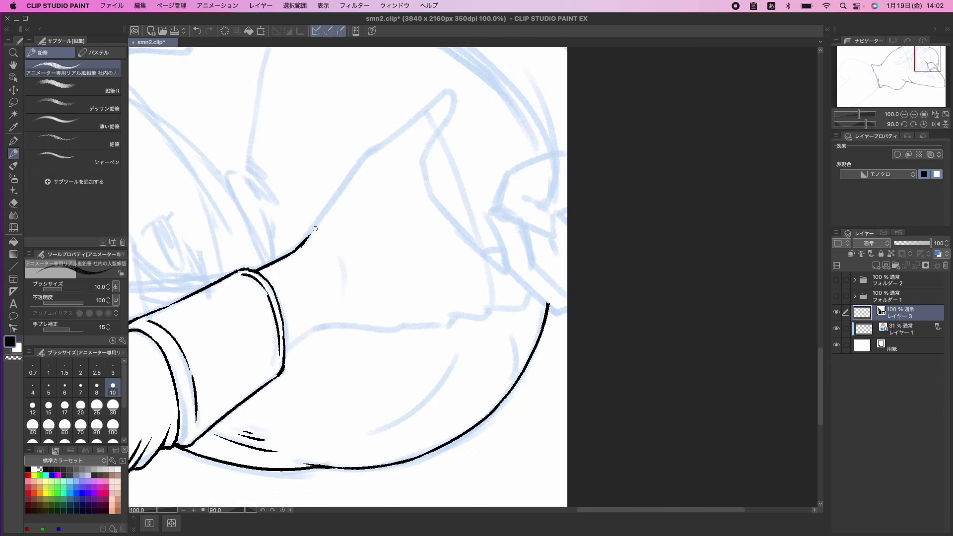
{"action": "left_click_drag", "start_coordinate": [304, 241], "coordinate": [342, 185]}
{"action": "key", "text": "super+z"}
{"action": "mouse_move", "coordinate": [295, 250]}
{"action": "left_mouse_down"}
{"action": "mouse_move", "coordinate": [333, 195]}
{"action": "mouse_move", "coordinate": [317, 204]}
{"action": "left_mouse_up"}
{"action": "left_click_drag", "start_coordinate": [288, 243], "coordinate": [340, 183]}
{"action": "key", "text": "minus"}
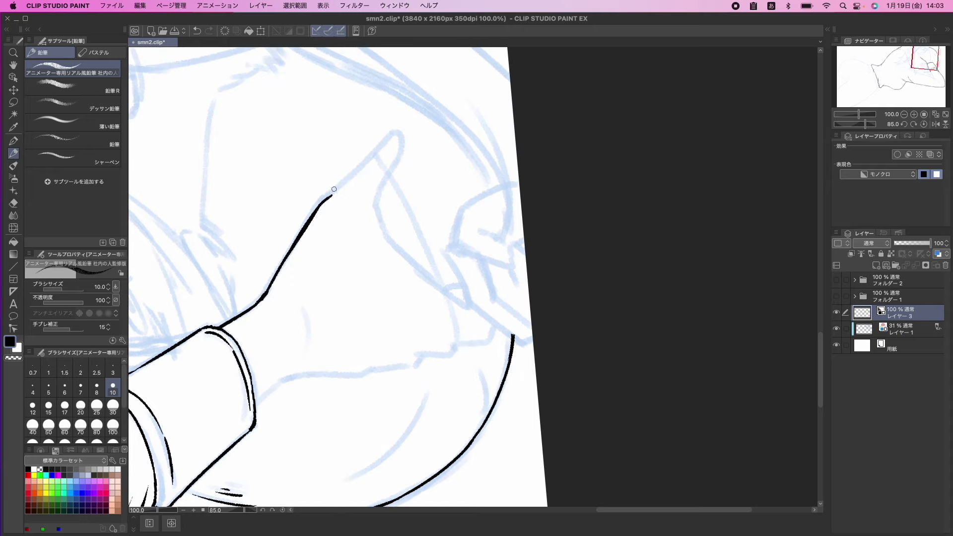
Ink the thumb's outer side, round its tip and curve the line back along the inner side
{"action": "left_click_drag", "start_coordinate": [328, 195], "coordinate": [392, 137]}
{"action": "mouse_move", "coordinate": [363, 167]}
{"action": "left_mouse_down"}
{"action": "mouse_move", "coordinate": [393, 137]}
{"action": "mouse_move", "coordinate": [368, 145]}
{"action": "mouse_move", "coordinate": [357, 164]}
{"action": "mouse_move", "coordinate": [355, 276]}
{"action": "mouse_move", "coordinate": [452, 365]}
{"action": "mouse_move", "coordinate": [485, 357]}
{"action": "mouse_move", "coordinate": [416, 291]}
{"action": "mouse_move", "coordinate": [443, 316]}
{"action": "mouse_move", "coordinate": [379, 275]}
{"action": "mouse_move", "coordinate": [402, 279]}
{"action": "mouse_move", "coordinate": [426, 252]}
{"action": "left_mouse_up"}
{"action": "key", "text": "super+z"}
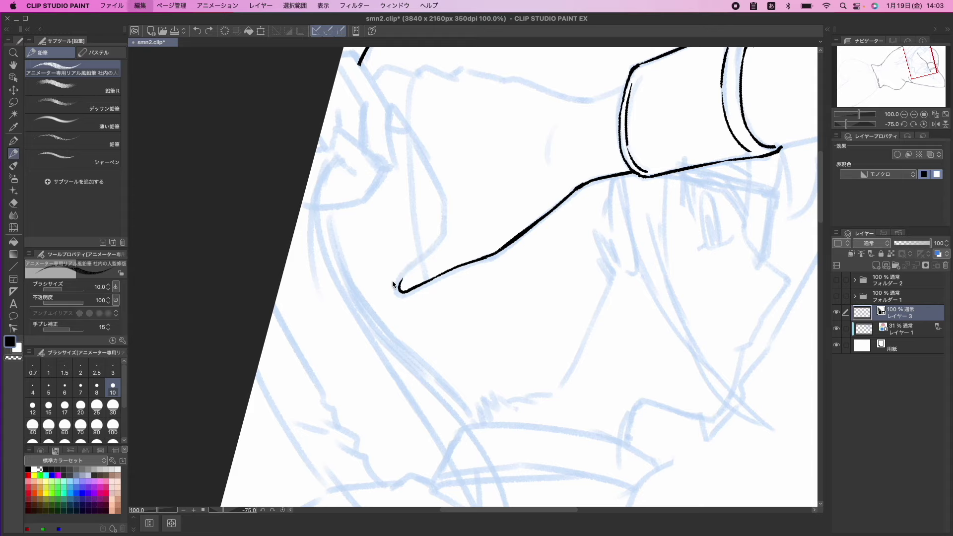
{"action": "mouse_move", "coordinate": [400, 285]}
{"action": "left_mouse_down"}
{"action": "mouse_move", "coordinate": [447, 229]}
{"action": "mouse_move", "coordinate": [365, 259]}
{"action": "left_mouse_up"}
{"action": "scroll", "coordinate": [356, 241], "scroll_direction": "up", "scroll_amount": 2}
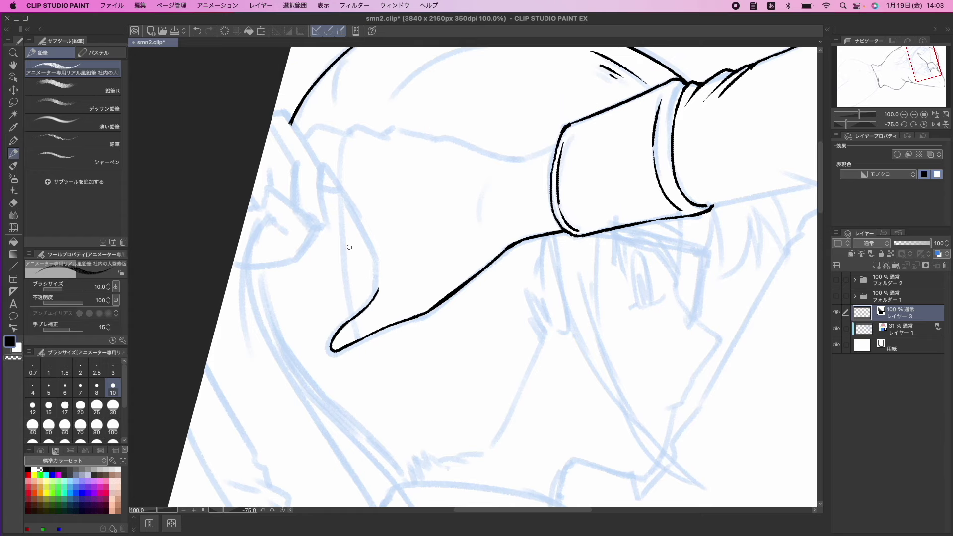
Undo the last stroke on the thumb's inner side and redraw it straighter toward the palm
{"action": "left_click_drag", "start_coordinate": [349, 246], "coordinate": [414, 198]}
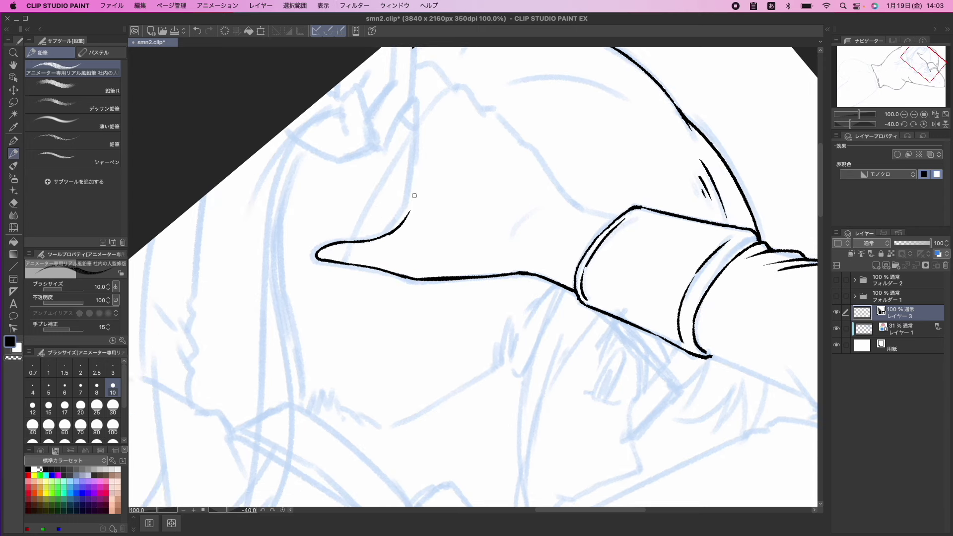
{"action": "key", "text": "super+z"}
{"action": "mouse_move", "coordinate": [388, 233]}
{"action": "left_mouse_down"}
{"action": "mouse_move", "coordinate": [414, 180]}
{"action": "mouse_move", "coordinate": [425, 191]}
{"action": "mouse_move", "coordinate": [382, 255]}
{"action": "left_mouse_up"}
{"action": "key", "text": "asciicircum"}
{"action": "key", "text": "asciicircum"}
{"action": "key", "text": "minus"}
{"action": "key", "text": "minus"}
{"action": "key", "text": "minus"}
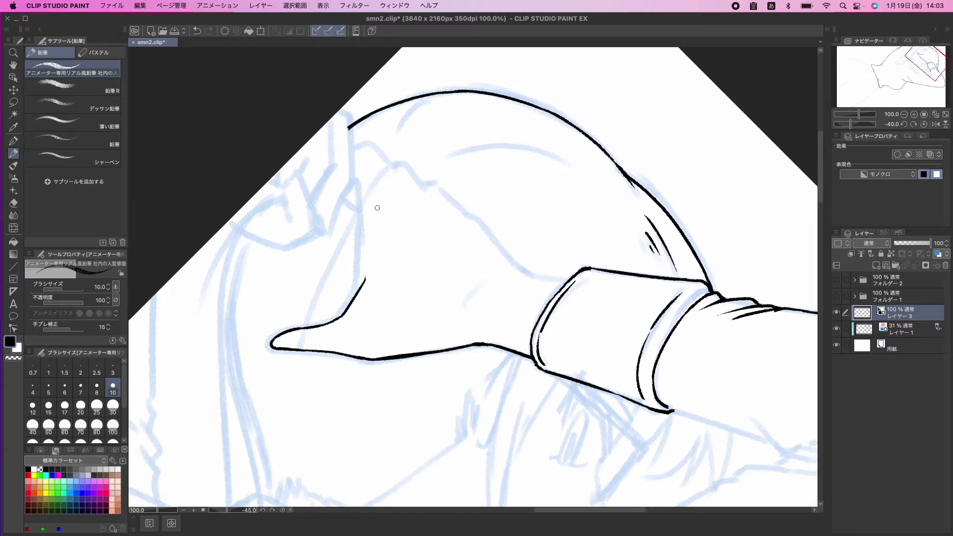
Ink the straight edge from the base of the thumb to the sketched fist near the canvas edge, undoing a stray stroke
{"action": "key", "text": "asciicircum"}
{"action": "key", "text": "asciicircum"}
{"action": "key", "text": "asciicircum"}
{"action": "key", "text": "asciicircum"}
{"action": "key", "text": "asciicircum"}
{"action": "key", "text": "asciicircum"}
{"action": "key", "text": "asciicircum"}
{"action": "key", "text": "asciicircum"}
{"action": "mouse_move", "coordinate": [387, 200]}
{"action": "left_mouse_down"}
{"action": "mouse_move", "coordinate": [356, 239]}
{"action": "mouse_move", "coordinate": [392, 197]}
{"action": "left_mouse_up"}
{"action": "key", "text": "super+z"}
{"action": "left_click_drag", "start_coordinate": [350, 252], "coordinate": [414, 165]}
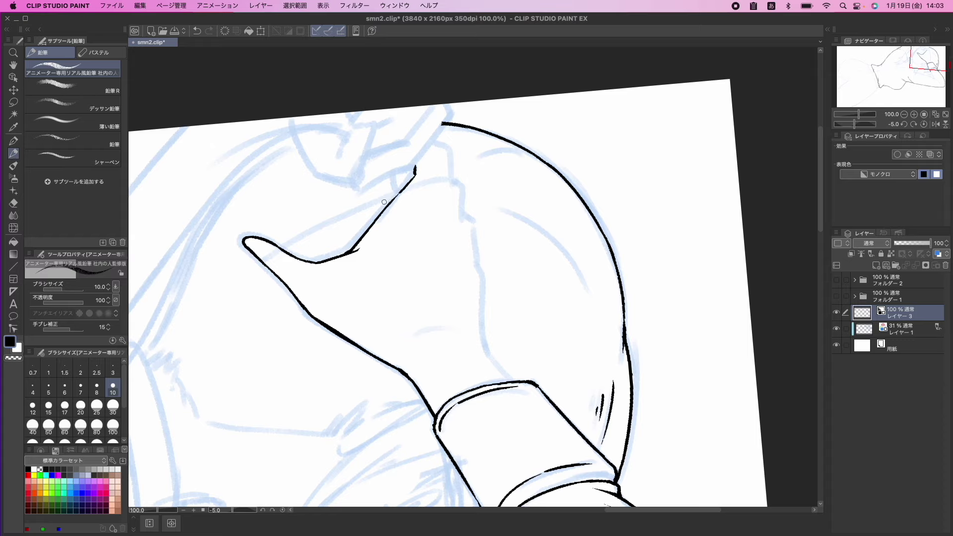
Ink the wavy edge on the hand's opposite side, from beside the sketched fist toward the cuff
{"action": "left_click_drag", "start_coordinate": [395, 247], "coordinate": [367, 263]}
{"action": "key", "text": "asciicircum"}
{"action": "key", "text": "asciicircum"}
{"action": "key", "text": "asciicircum"}
{"action": "key", "text": "asciicircum"}
{"action": "key", "text": "asciicircum"}
{"action": "key", "text": "asciicircum"}
{"action": "key", "text": "asciicircum"}
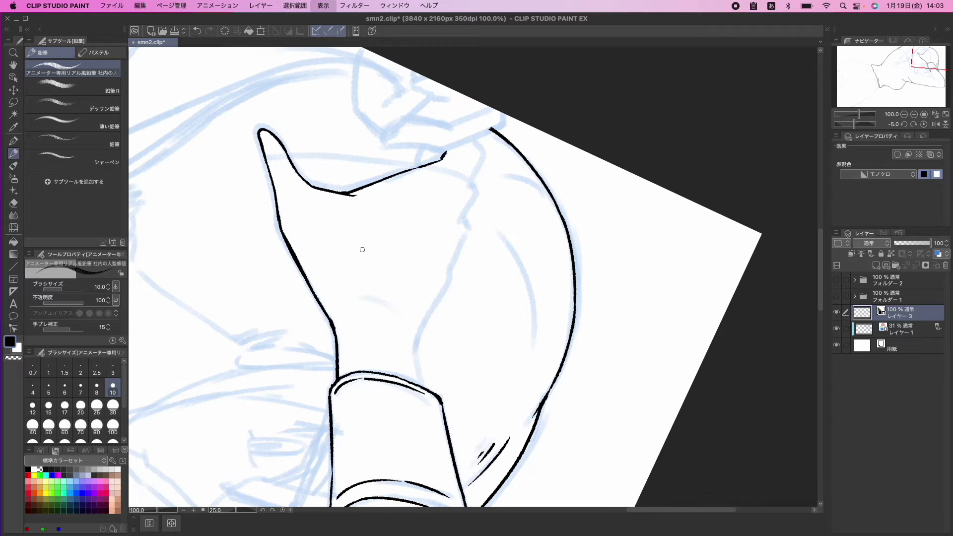
{"action": "key", "text": "minus"}
{"action": "key", "text": "minus"}
{"action": "key", "text": "minus"}
{"action": "key", "text": "minus"}
{"action": "key", "text": "minus"}
{"action": "key", "text": "minus"}
{"action": "key", "text": "minus"}
{"action": "key", "text": "minus"}
{"action": "key", "text": "minus"}
{"action": "key", "text": "minus"}
{"action": "key", "text": "minus"}
{"action": "key", "text": "minus"}
{"action": "key", "text": "minus"}
{"action": "key", "text": "minus"}
{"action": "key", "text": "minus"}
{"action": "key", "text": "minus"}
{"action": "key", "text": "minus"}
{"action": "key", "text": "minus"}
{"action": "key", "text": "minus"}
{"action": "key", "text": "minus"}
{"action": "mouse_move", "coordinate": [390, 352]}
{"action": "left_mouse_down"}
{"action": "mouse_move", "coordinate": [380, 288]}
{"action": "mouse_move", "coordinate": [389, 272]}
{"action": "mouse_move", "coordinate": [377, 243]}
{"action": "mouse_move", "coordinate": [431, 180]}
{"action": "mouse_move", "coordinate": [441, 175]}
{"action": "mouse_move", "coordinate": [376, 256]}
{"action": "mouse_move", "coordinate": [418, 202]}
{"action": "mouse_move", "coordinate": [474, 161]}
{"action": "left_mouse_up"}
Join the hand's wavy edge to the cuff's corner, undoing the misplaced stroke
{"action": "key", "text": "minus"}
{"action": "key", "text": "asciicircum"}
{"action": "key", "text": "asciicircum"}
{"action": "key", "text": "asciicircum"}
{"action": "key", "text": "asciicircum"}
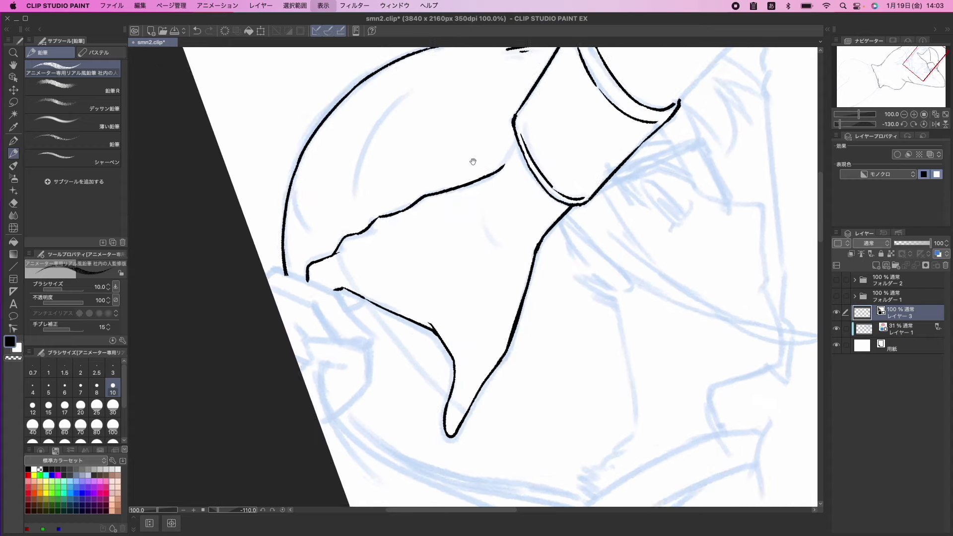
{"action": "key", "text": "^"}
{"action": "left_click_drag", "start_coordinate": [532, 176], "coordinate": [553, 156]}
{"action": "key", "text": "super+z"}
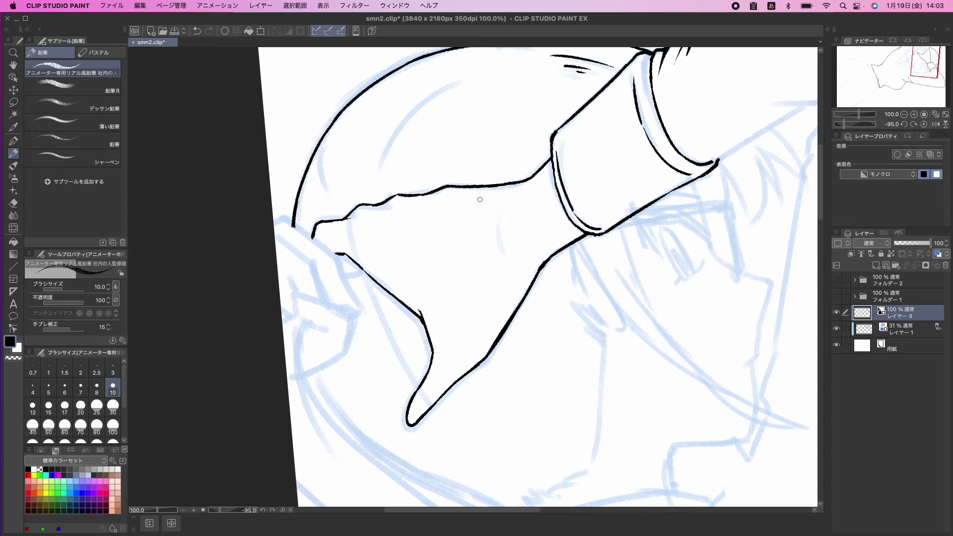
{"action": "scroll", "coordinate": [490, 194], "scroll_direction": "left", "scroll_amount": 3}
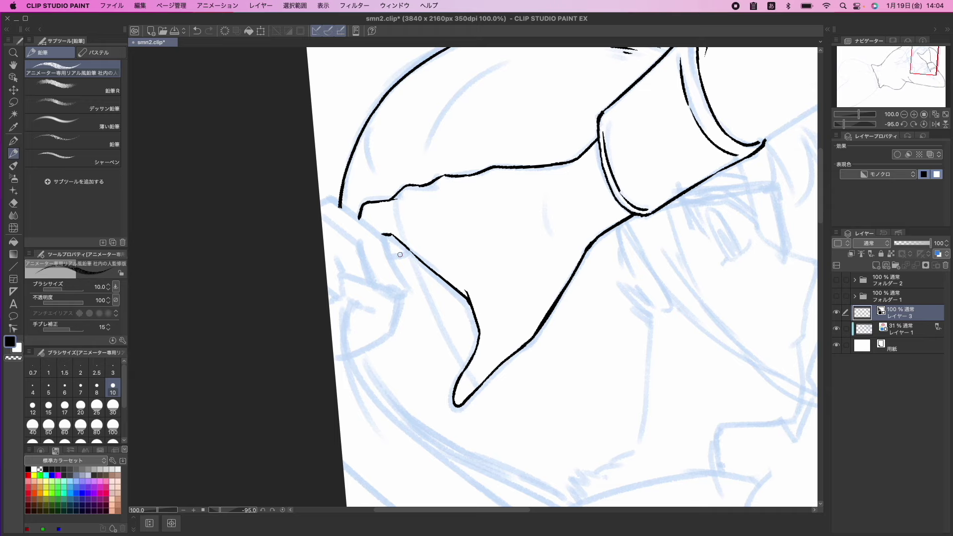
{"action": "scroll", "coordinate": [409, 262], "scroll_direction": "right", "scroll_amount": 3}
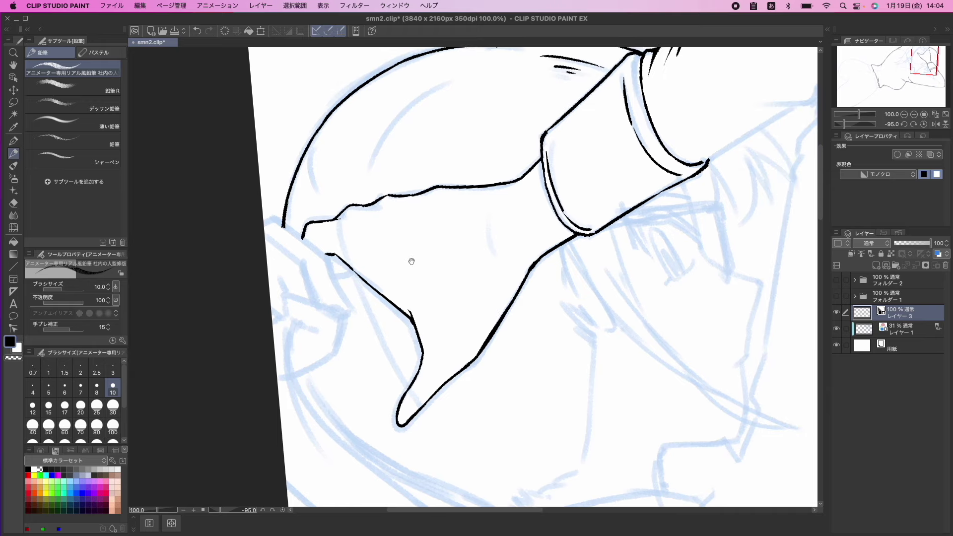
{"action": "key", "text": "space"}
{"action": "left_click_drag", "start_coordinate": [384, 260], "coordinate": [386, 259]}
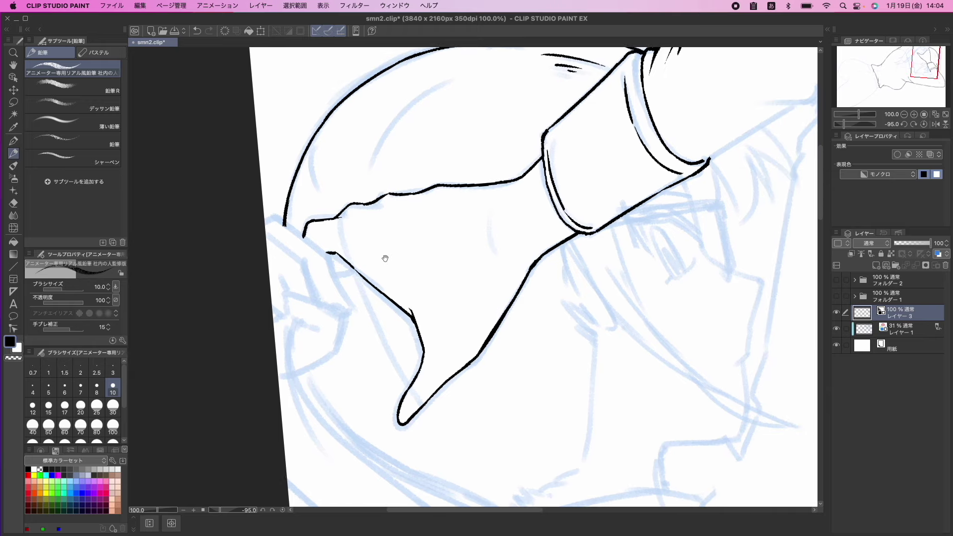
{"action": "key", "text": "asciicircum"}
{"action": "key", "text": "asciicircum"}
{"action": "key", "text": "asciicircum"}
{"action": "key", "text": "asciicircum"}
{"action": "key", "text": "asciicircum"}
{"action": "key", "text": "asciicircum"}
{"action": "key", "text": "asciicircum"}
{"action": "key", "text": "asciicircum"}
{"action": "key", "text": "asciicircum"}
{"action": "key", "text": "asciicircum"}
{"action": "key", "text": "asciicircum"}
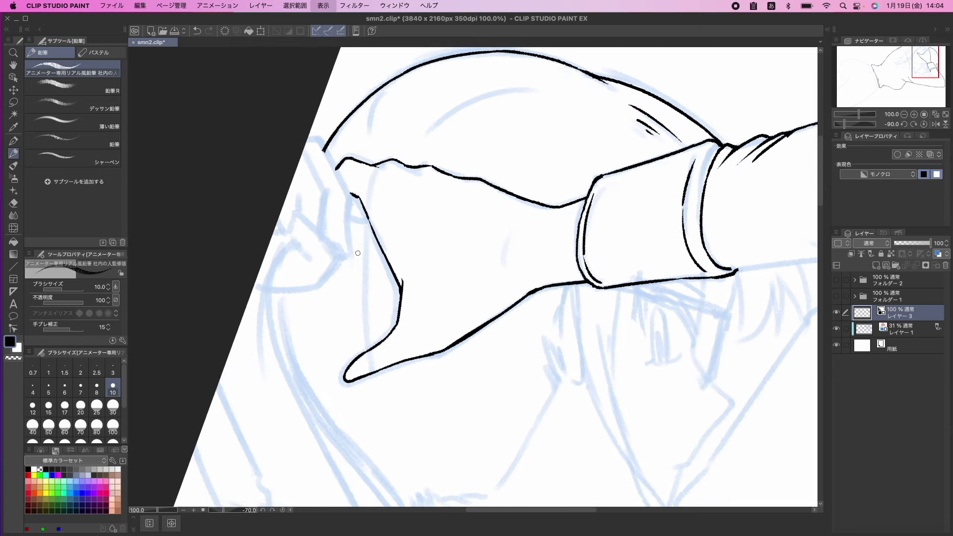
{"action": "mouse_move", "coordinate": [390, 221]}
{"action": "left_mouse_down"}
{"action": "mouse_move", "coordinate": [394, 300]}
{"action": "mouse_move", "coordinate": [405, 218]}
{"action": "mouse_move", "coordinate": [387, 253]}
{"action": "left_mouse_up"}
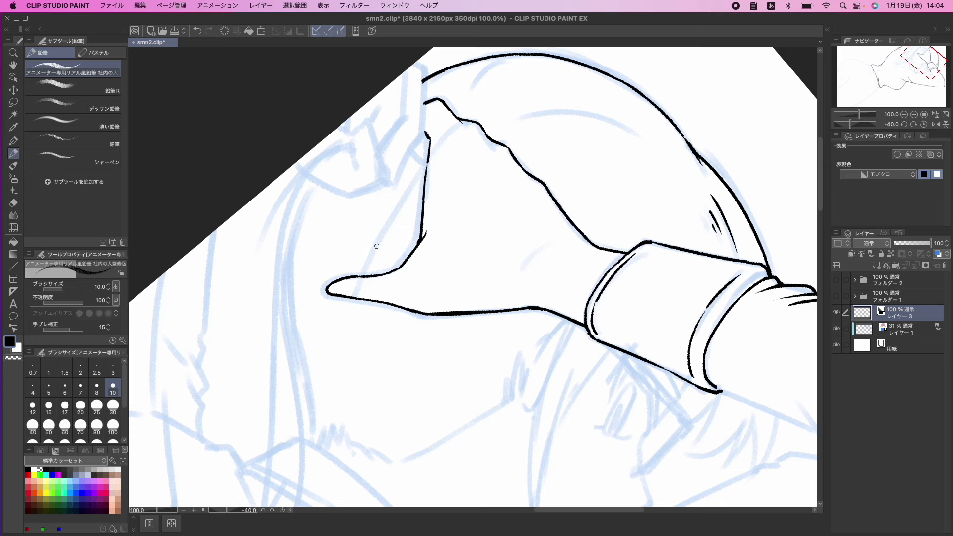
{"action": "key", "text": "asciicircum"}
{"action": "key", "text": "asciicircum"}
{"action": "key", "text": "asciicircum"}
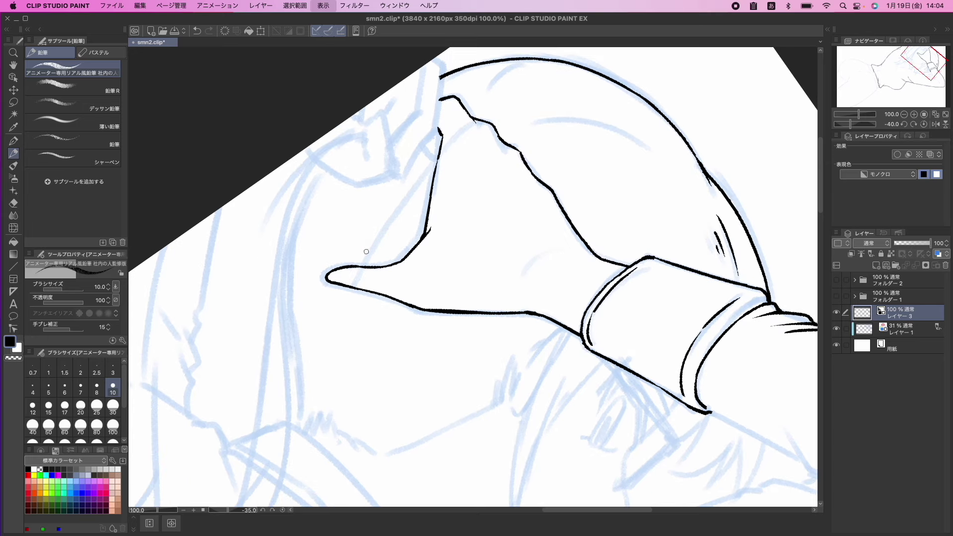
{"action": "key", "text": "asciicircum"}
{"action": "key", "text": "asciicircum"}
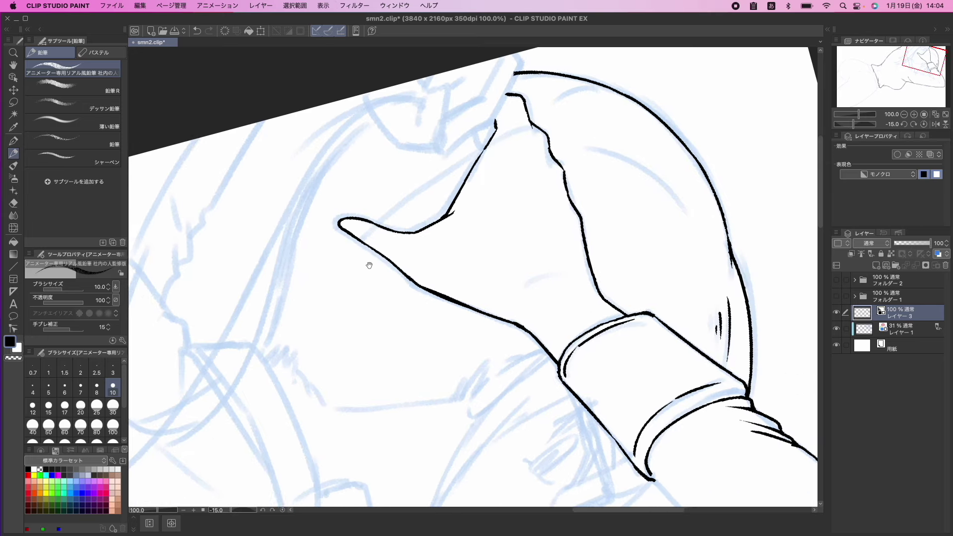
Ink a short first stretch of the long curved contour, starting at the sketched tufts opposite the thumb
{"action": "left_click_drag", "start_coordinate": [366, 268], "coordinate": [405, 231]}
{"action": "key", "text": "minus"}
{"action": "key", "text": "minus"}
{"action": "key", "text": "minus"}
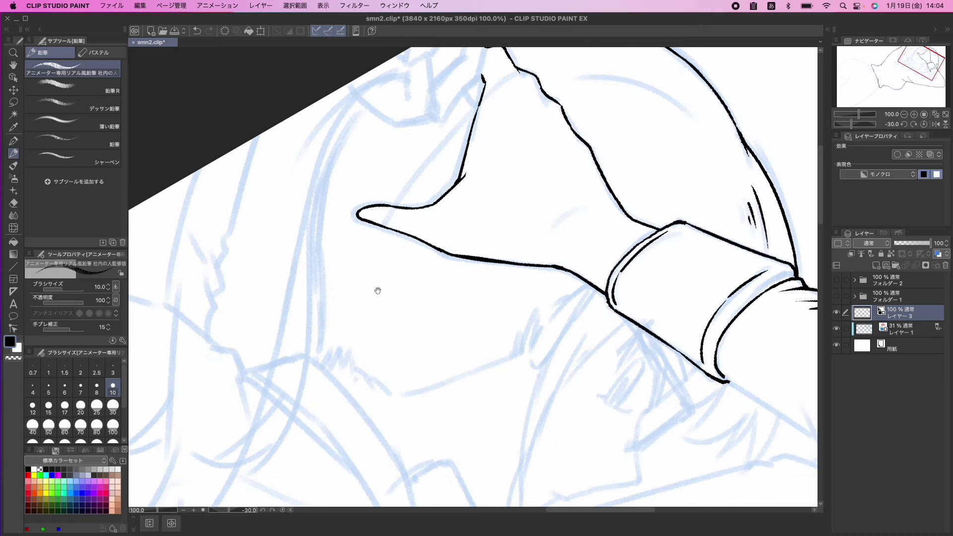
{"action": "scroll", "coordinate": [378, 285], "scroll_direction": "down", "scroll_amount": 3}
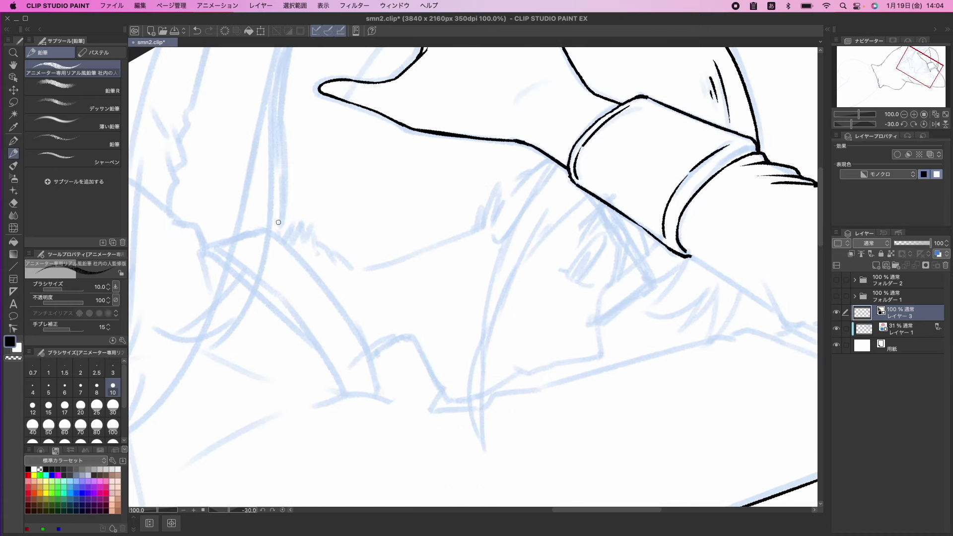
{"action": "left_click_drag", "start_coordinate": [277, 234], "coordinate": [293, 340]}
{"action": "key", "text": "minus"}
{"action": "key", "text": "minus"}
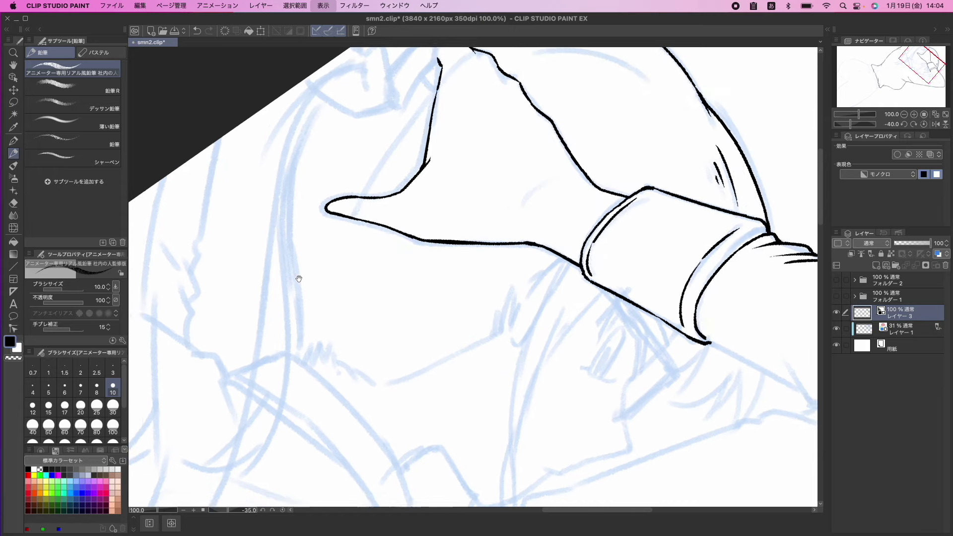
{"action": "key", "text": "asciicircum"}
{"action": "key", "text": "asciicircum"}
{"action": "key", "text": "asciicircum"}
{"action": "key", "text": "asciicircum"}
{"action": "key", "text": "asciicircum"}
{"action": "key", "text": "asciicircum"}
{"action": "key", "text": "asciicircum"}
{"action": "mouse_move", "coordinate": [299, 267]}
{"action": "left_mouse_down"}
{"action": "mouse_move", "coordinate": [284, 297]}
{"action": "mouse_move", "coordinate": [313, 221]}
{"action": "left_mouse_up"}
{"action": "left_click_drag", "start_coordinate": [341, 257], "coordinate": [306, 270]}
{"action": "key", "text": "^"}
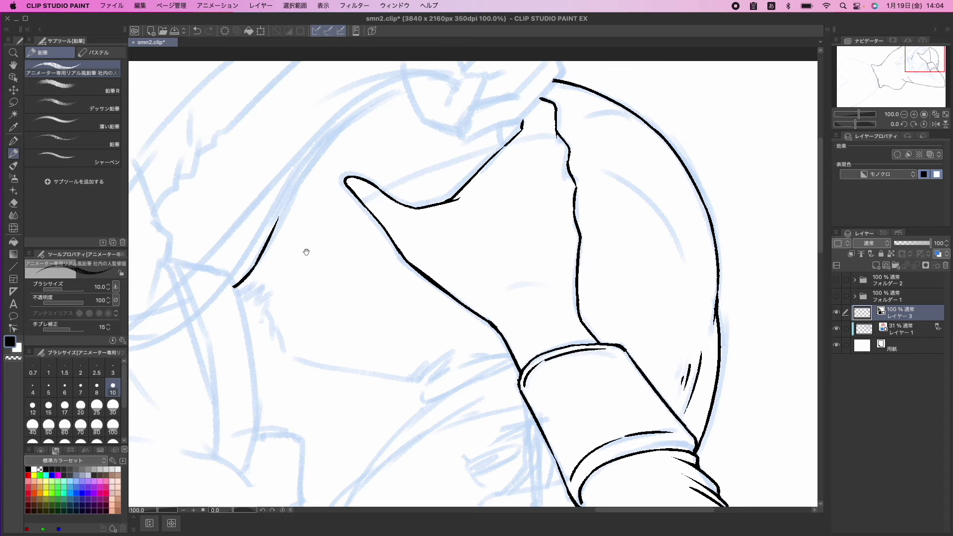
Extend the long curved contour past the thumb tip toward the sketched fist, undoing and redrawing misplaced strokes
{"action": "left_click_drag", "start_coordinate": [280, 236], "coordinate": [282, 260]}
{"action": "key", "text": "asciicircum"}
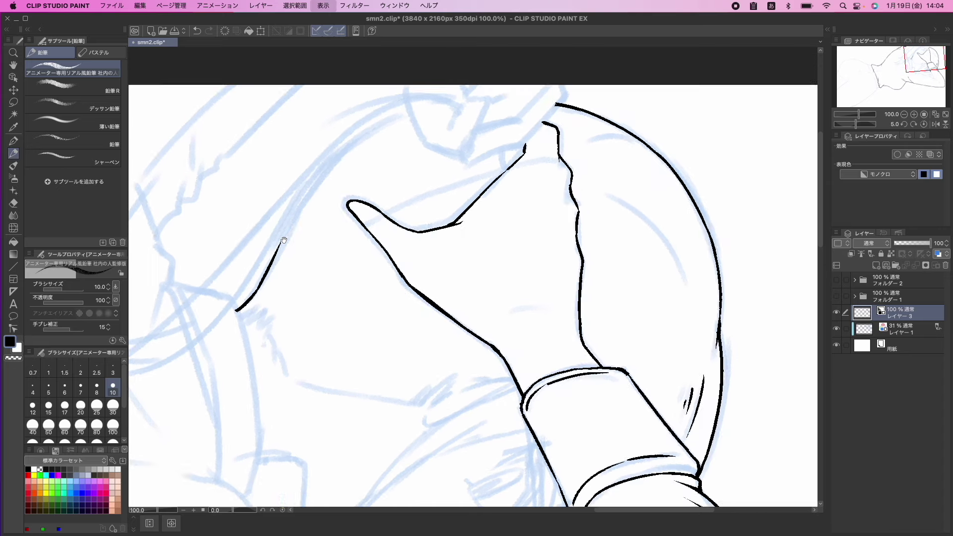
{"action": "key", "text": "minus"}
{"action": "key", "text": "asciicircum"}
{"action": "key", "text": "asciicircum"}
{"action": "key", "text": "asciicircum"}
{"action": "key", "text": "asciicircum"}
{"action": "left_click_drag", "start_coordinate": [261, 258], "coordinate": [298, 221]}
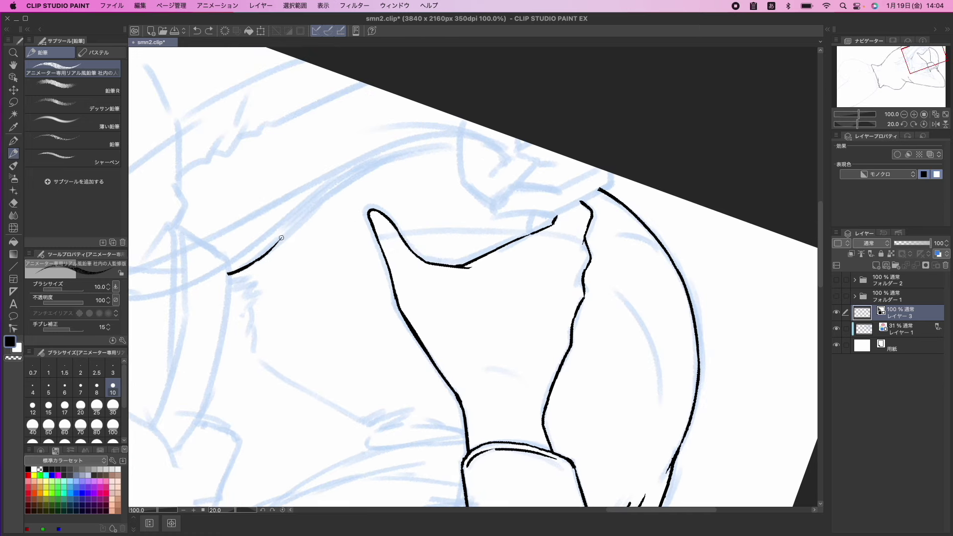
{"action": "left_click_drag", "start_coordinate": [269, 252], "coordinate": [320, 198]}
{"action": "key", "text": "super+z"}
{"action": "mouse_move", "coordinate": [286, 234]}
{"action": "left_mouse_down"}
{"action": "mouse_move", "coordinate": [326, 195]}
{"action": "mouse_move", "coordinate": [411, 150]}
{"action": "left_mouse_up"}
{"action": "key", "text": "super+z"}
{"action": "left_click_drag", "start_coordinate": [328, 193], "coordinate": [385, 159]}
Ink the jagged tufted edge from the curved contour's end and run a contour from the last tuft toward the cuff
{"action": "key", "text": "asciicircum"}
{"action": "key", "text": "asciicircum"}
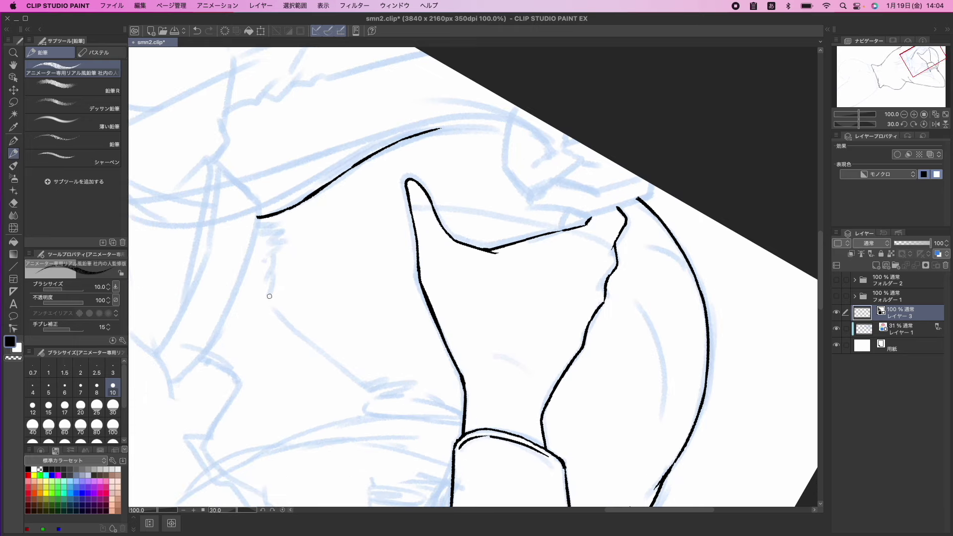
{"action": "key", "text": "minus"}
{"action": "key", "text": "minus"}
{"action": "key", "text": "minus"}
{"action": "key", "text": "minus"}
{"action": "key", "text": "minus"}
{"action": "key", "text": "minus"}
{"action": "key", "text": "minus"}
{"action": "key", "text": "minus"}
{"action": "key", "text": "minus"}
{"action": "mouse_move", "coordinate": [325, 417]}
{"action": "left_mouse_down"}
{"action": "mouse_move", "coordinate": [359, 271]}
{"action": "mouse_move", "coordinate": [357, 286]}
{"action": "mouse_move", "coordinate": [386, 279]}
{"action": "mouse_move", "coordinate": [435, 291]}
{"action": "mouse_move", "coordinate": [411, 298]}
{"action": "mouse_move", "coordinate": [485, 253]}
{"action": "left_mouse_up"}
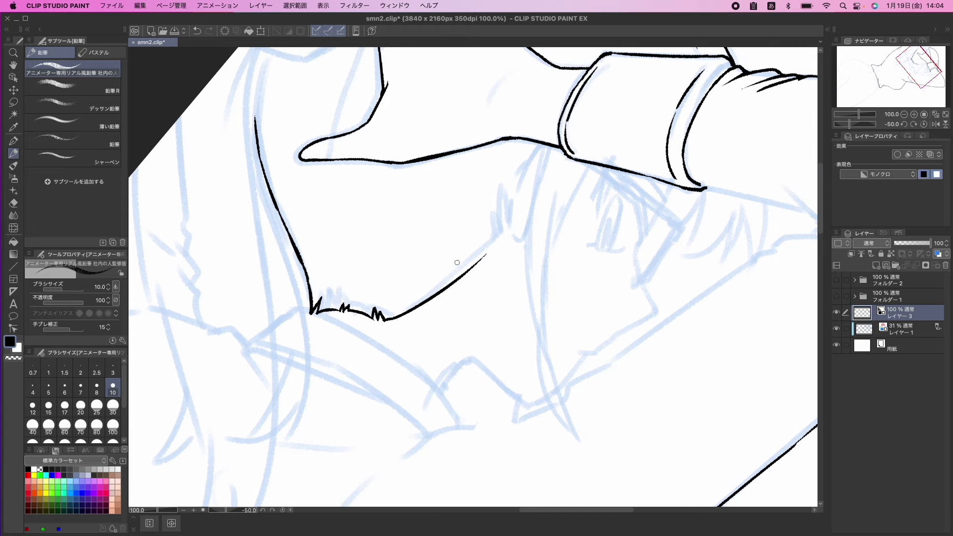
Undo the contour stroke after the last tuft and redraw it steeper toward the sketched tufts by the cuff
{"action": "mouse_move", "coordinate": [408, 264]}
{"action": "left_mouse_down"}
{"action": "mouse_move", "coordinate": [418, 298]}
{"action": "mouse_move", "coordinate": [379, 266]}
{"action": "left_mouse_up"}
{"action": "key", "text": "super+z"}
{"action": "left_click_drag", "start_coordinate": [387, 321], "coordinate": [467, 246]}
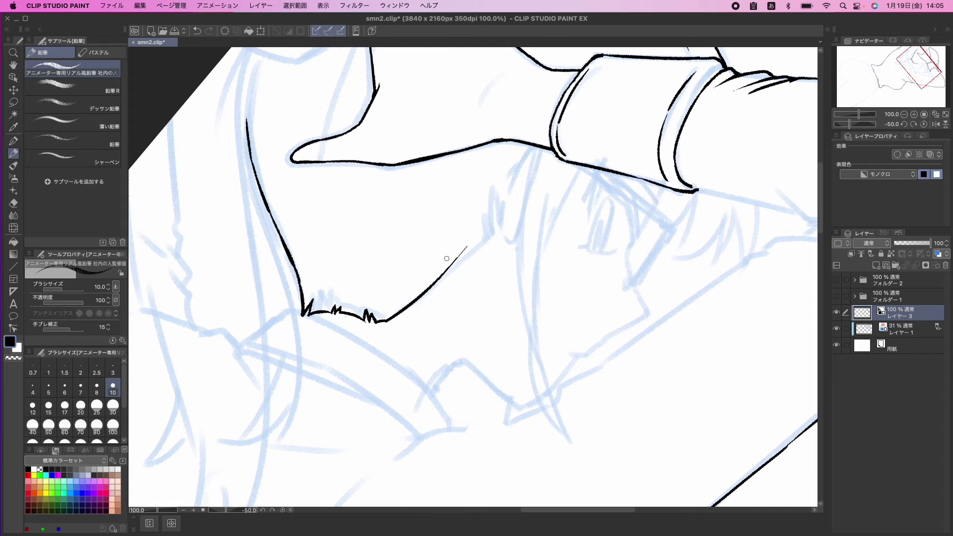
Flip the canvas view horizontally and ink the fist's short edge between the large arc and the canvas edge, undoing a stray stroke
{"action": "scroll", "coordinate": [421, 277], "scroll_direction": "up", "scroll_amount": 3}
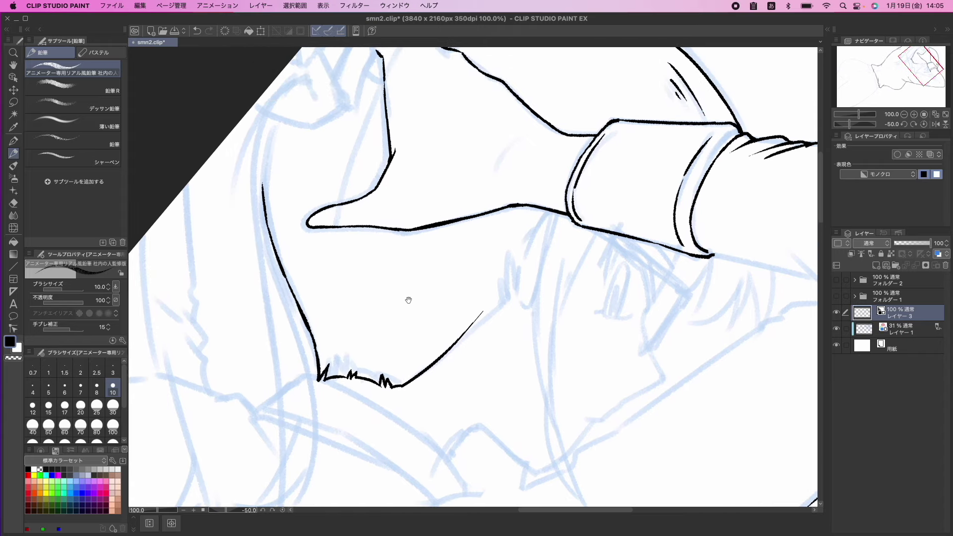
{"action": "scroll", "coordinate": [407, 289], "scroll_direction": "up", "scroll_amount": 3}
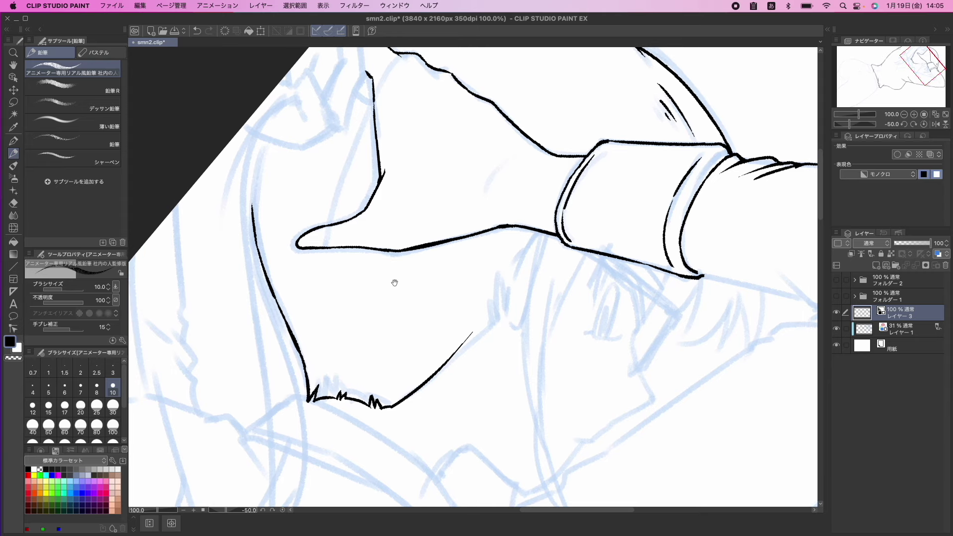
{"action": "scroll", "coordinate": [394, 281], "scroll_direction": "up", "scroll_amount": 3}
{"action": "scroll", "coordinate": [318, 273], "scroll_direction": "up", "scroll_amount": 1}
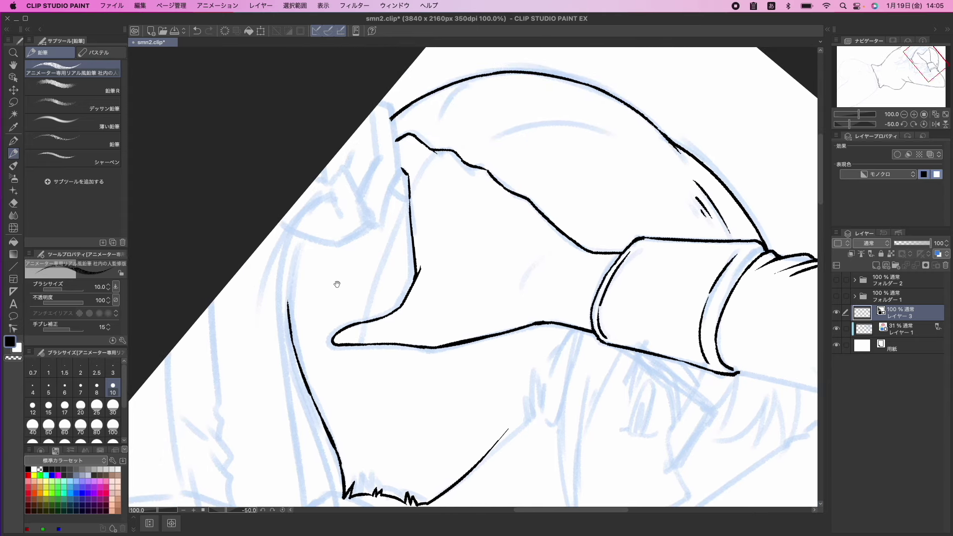
{"action": "scroll", "coordinate": [334, 270], "scroll_direction": "down", "scroll_amount": 1}
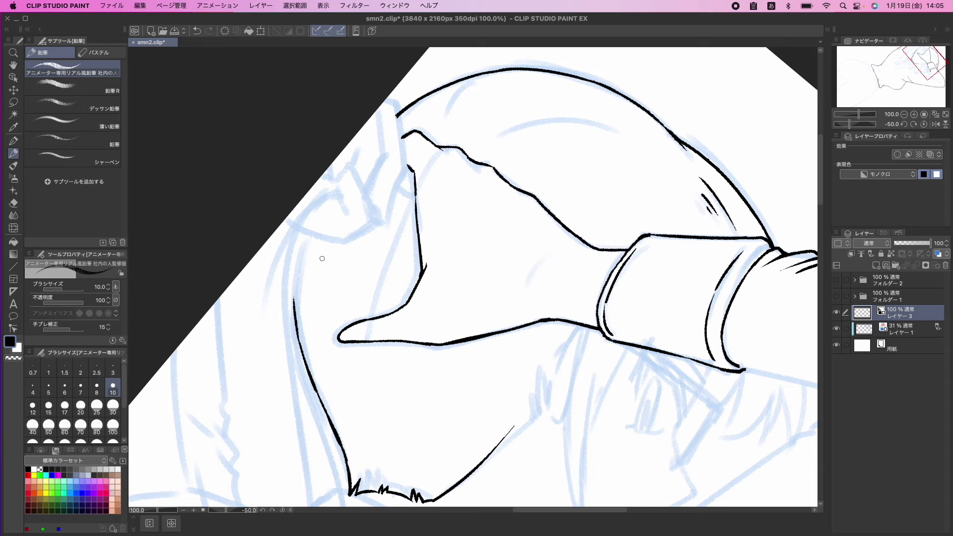
{"action": "scroll", "coordinate": [323, 246], "scroll_direction": "up", "scroll_amount": 1}
{"action": "scroll", "coordinate": [322, 233], "scroll_direction": "up", "scroll_amount": 1}
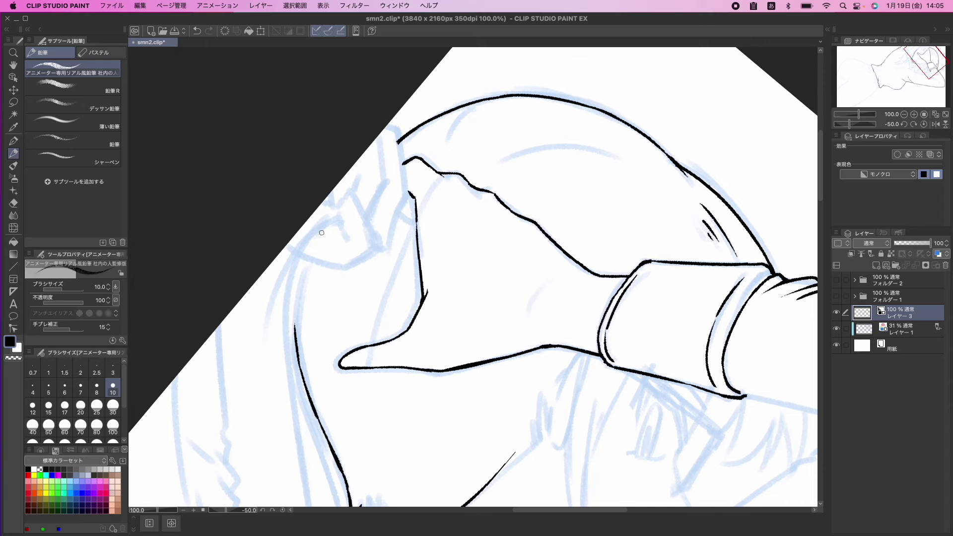
{"action": "key", "text": "h"}
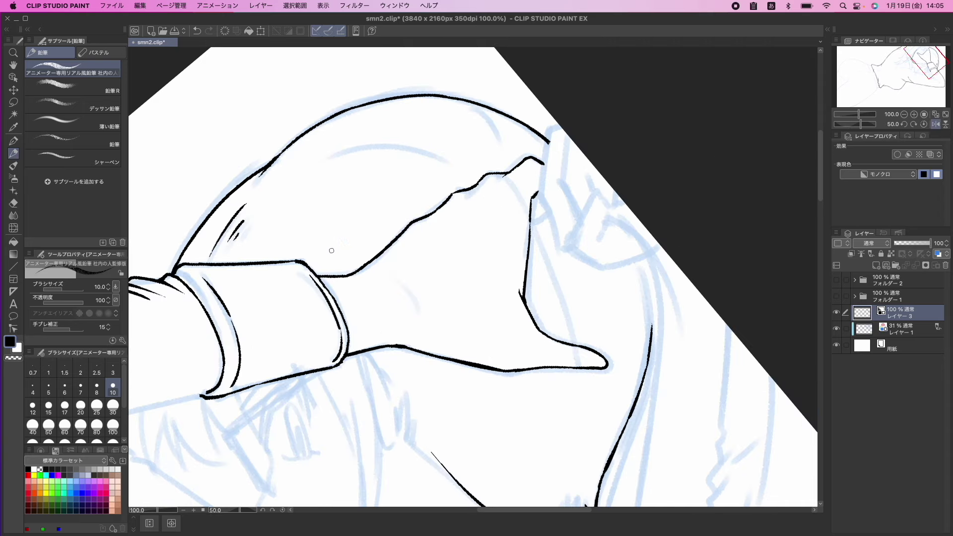
{"action": "left_click_drag", "start_coordinate": [397, 258], "coordinate": [326, 290]}
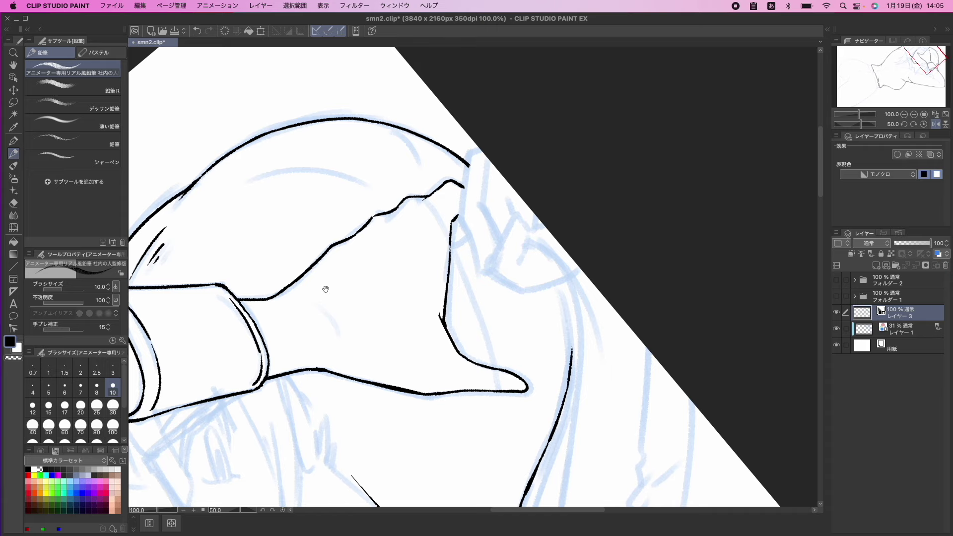
{"action": "key", "text": "asciicircum"}
{"action": "key", "text": "asciicircum"}
{"action": "key", "text": "asciicircum"}
{"action": "key", "text": "asciicircum"}
{"action": "left_click_drag", "start_coordinate": [425, 244], "coordinate": [325, 283]}
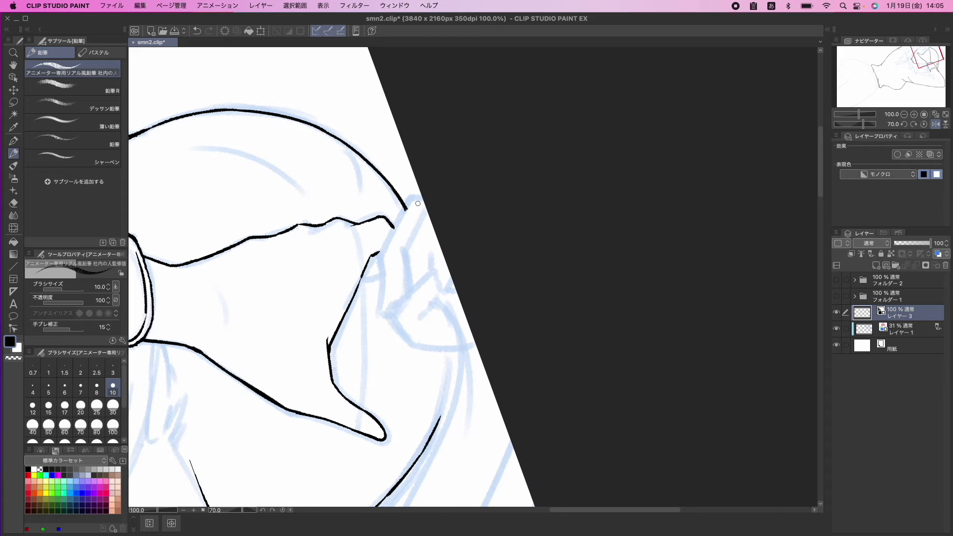
{"action": "left_click_drag", "start_coordinate": [425, 199], "coordinate": [405, 209]}
{"action": "key", "text": "super+z"}
{"action": "scroll", "coordinate": [377, 236], "scroll_direction": "right", "scroll_amount": 2}
{"action": "scroll", "coordinate": [377, 236], "scroll_direction": "down", "scroll_amount": 1}
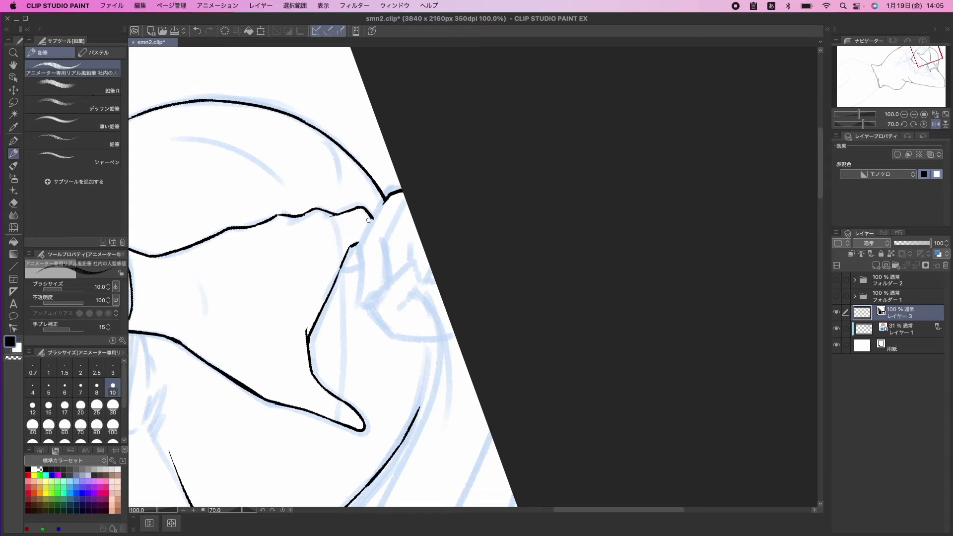
Ink the fist's side edge from the large arc past the open hand's edge to the base of the curled finger
{"action": "mouse_move", "coordinate": [382, 207]}
{"action": "left_mouse_down"}
{"action": "mouse_move", "coordinate": [361, 244]}
{"action": "mouse_move", "coordinate": [323, 229]}
{"action": "left_mouse_up"}
{"action": "key", "text": "asciicircum"}
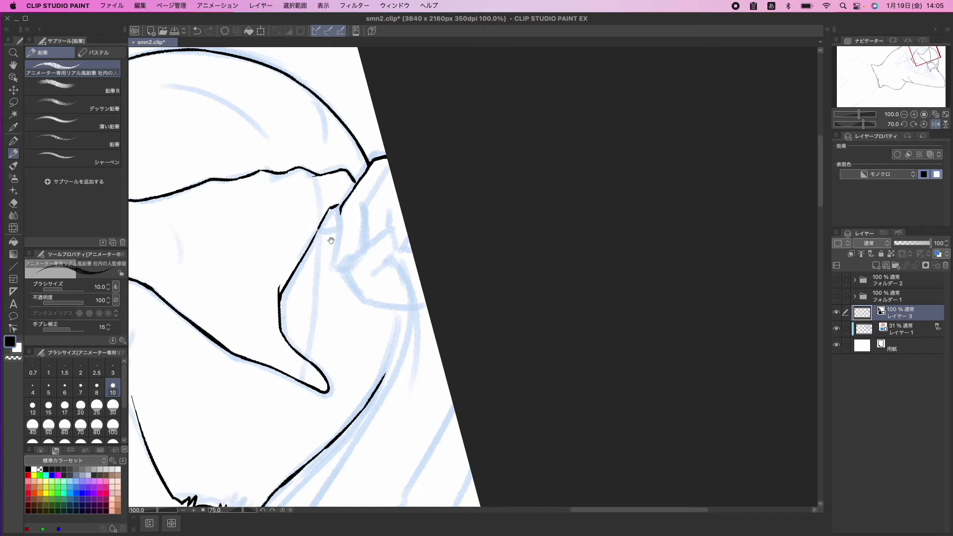
{"action": "key", "text": "^"}
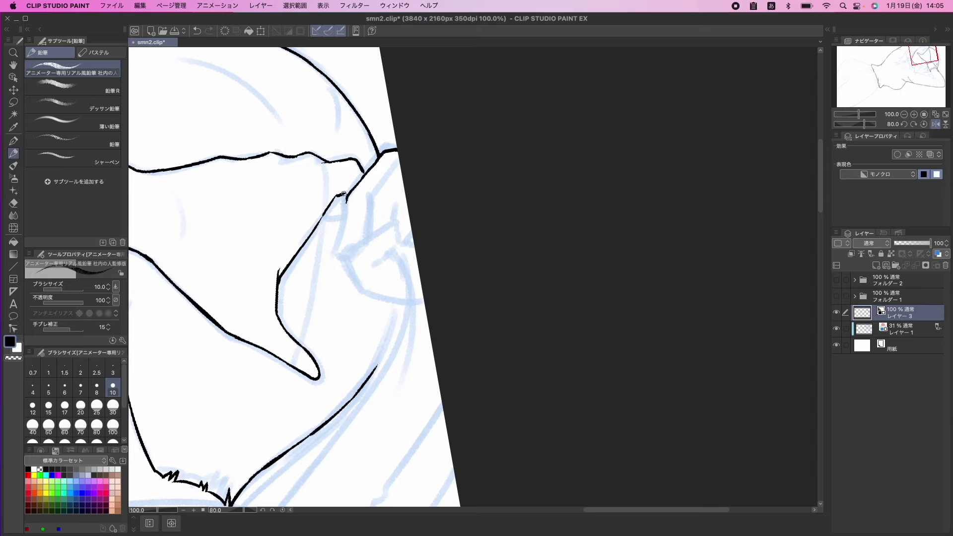
{"action": "mouse_move", "coordinate": [347, 199]}
{"action": "left_mouse_down"}
{"action": "mouse_move", "coordinate": [342, 243]}
{"action": "mouse_move", "coordinate": [360, 253]}
{"action": "left_mouse_up"}
{"action": "key", "text": "minus"}
{"action": "key", "text": "minus"}
{"action": "key", "text": "minus"}
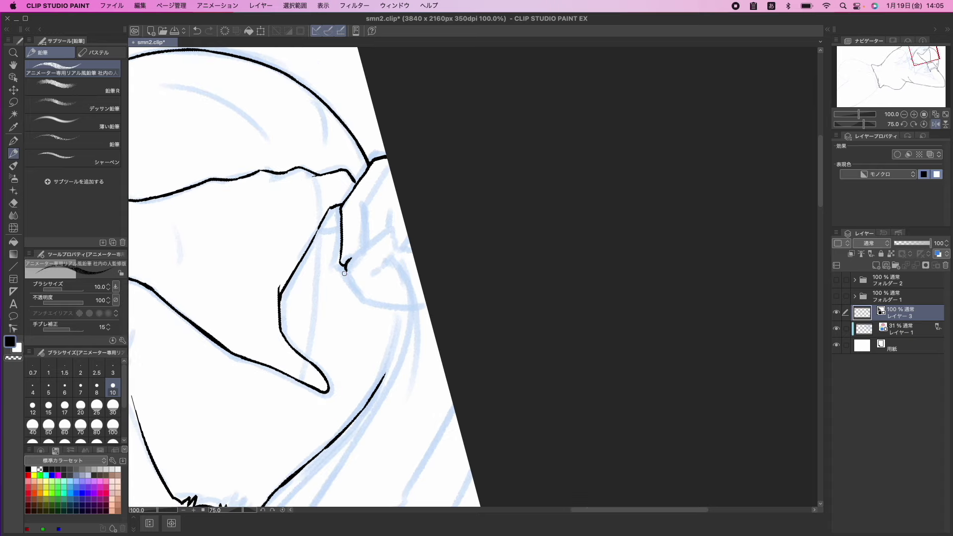
Ink the curled finger's upper edge across the fist, then undo it and redraw it with the rounded fingertip
{"action": "left_click_drag", "start_coordinate": [339, 257], "coordinate": [376, 221]}
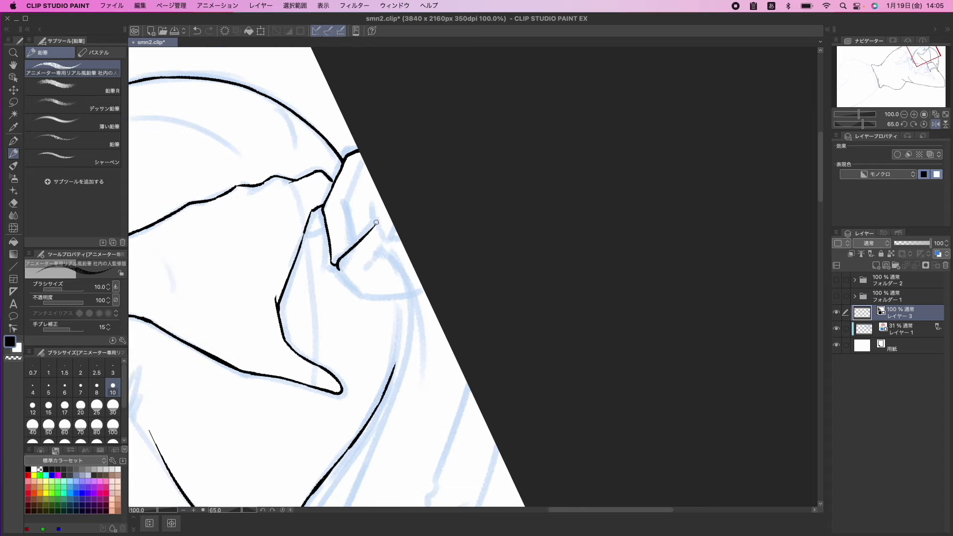
{"action": "scroll", "coordinate": [361, 252], "scroll_direction": "down", "scroll_amount": 3}
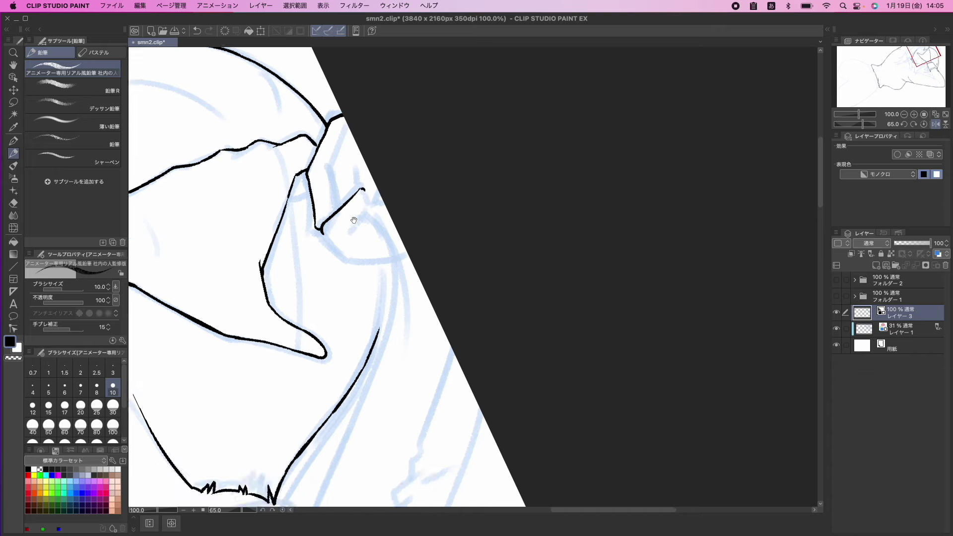
{"action": "key", "text": "super+z"}
{"action": "mouse_move", "coordinate": [356, 191]}
{"action": "left_mouse_down"}
{"action": "mouse_move", "coordinate": [366, 198]}
{"action": "mouse_move", "coordinate": [350, 233]}
{"action": "left_mouse_up"}
Ink the start of the fist's lower outline from the curled finger's base, undoing a stray stroke
{"action": "key", "text": "asciicircum"}
{"action": "key", "text": "asciicircum"}
{"action": "key", "text": "asciicircum"}
{"action": "key", "text": "asciicircum"}
{"action": "key", "text": "asciicircum"}
{"action": "key", "text": "asciicircum"}
{"action": "key", "text": "asciicircum"}
{"action": "key", "text": "asciicircum"}
{"action": "key", "text": "asciicircum"}
{"action": "key", "text": "asciicircum"}
{"action": "key", "text": "asciicircum"}
{"action": "key", "text": "asciicircum"}
{"action": "key", "text": "asciicircum"}
{"action": "key", "text": "asciicircum"}
{"action": "key", "text": "asciicircum"}
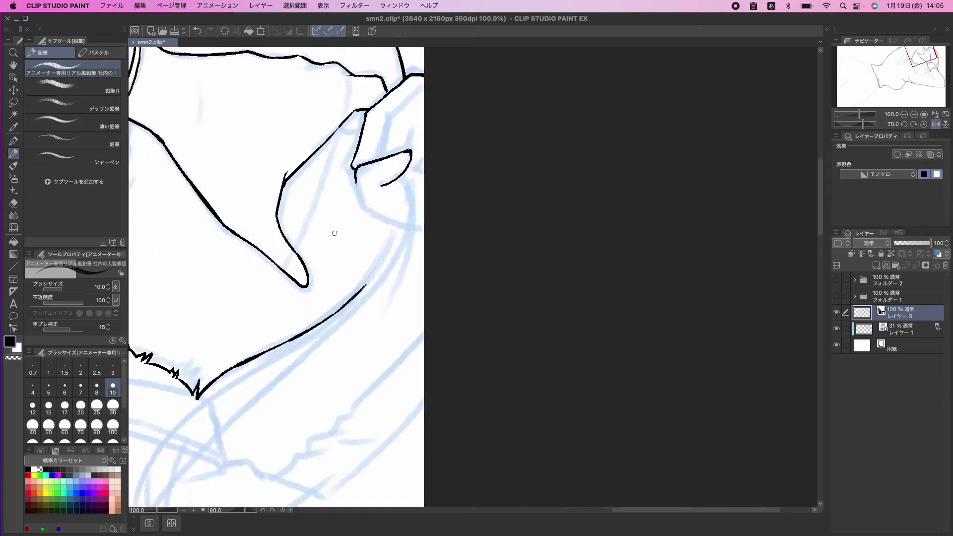
{"action": "left_click_drag", "start_coordinate": [411, 215], "coordinate": [325, 279]}
{"action": "key", "text": "super+z"}
{"action": "left_click_drag", "start_coordinate": [390, 184], "coordinate": [366, 218]}
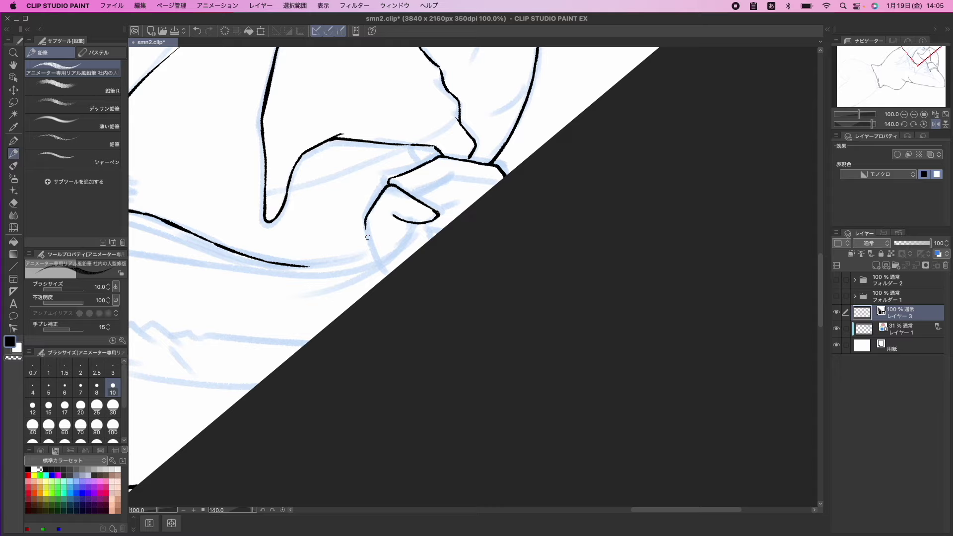
Continue the fist's lower outline toward the canvas edge and add a small crease under the curled finger, undoing a misplaced stroke
{"action": "key", "text": "asciicircum"}
{"action": "key", "text": "asciicircum"}
{"action": "key", "text": "asciicircum"}
{"action": "key", "text": "asciicircum"}
{"action": "key", "text": "asciicircum"}
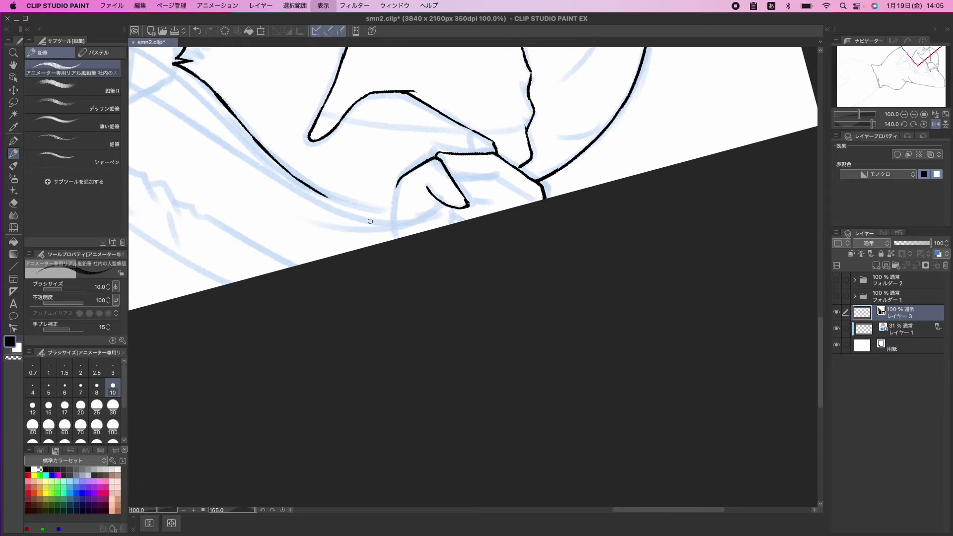
{"action": "mouse_move", "coordinate": [400, 182]}
{"action": "left_mouse_down"}
{"action": "mouse_move", "coordinate": [388, 230]}
{"action": "mouse_move", "coordinate": [392, 199]}
{"action": "mouse_move", "coordinate": [390, 223]}
{"action": "mouse_move", "coordinate": [373, 227]}
{"action": "mouse_move", "coordinate": [415, 222]}
{"action": "left_mouse_up"}
{"action": "key", "text": "super+z"}
{"action": "scroll", "coordinate": [423, 219], "scroll_direction": "up", "scroll_amount": 2}
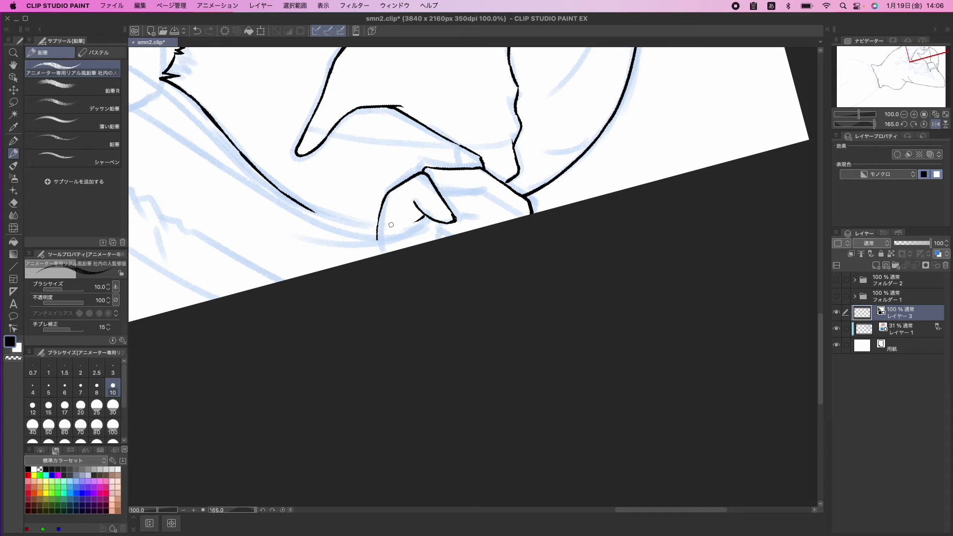
Ink the first line separating the fist's fingers, starting from the curled finger's upper edge, and redraw it once
{"action": "key", "text": "minus"}
{"action": "key", "text": "minus"}
{"action": "key", "text": "minus"}
{"action": "key", "text": "minus"}
{"action": "key", "text": "minus"}
{"action": "key", "text": "minus"}
{"action": "key", "text": "minus"}
{"action": "key", "text": "minus"}
{"action": "key", "text": "minus"}
{"action": "key", "text": "minus"}
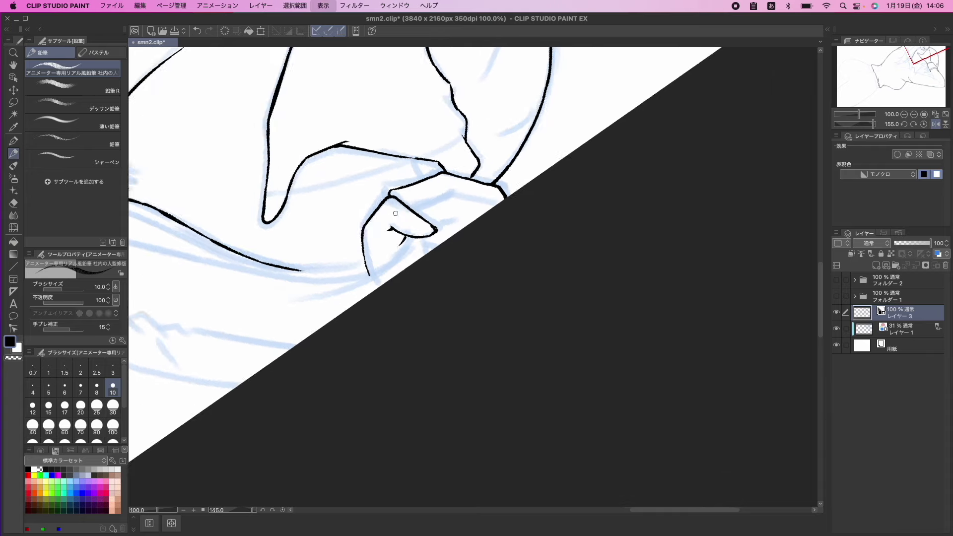
{"action": "scroll", "coordinate": [372, 233], "scroll_direction": "right", "scroll_amount": 1}
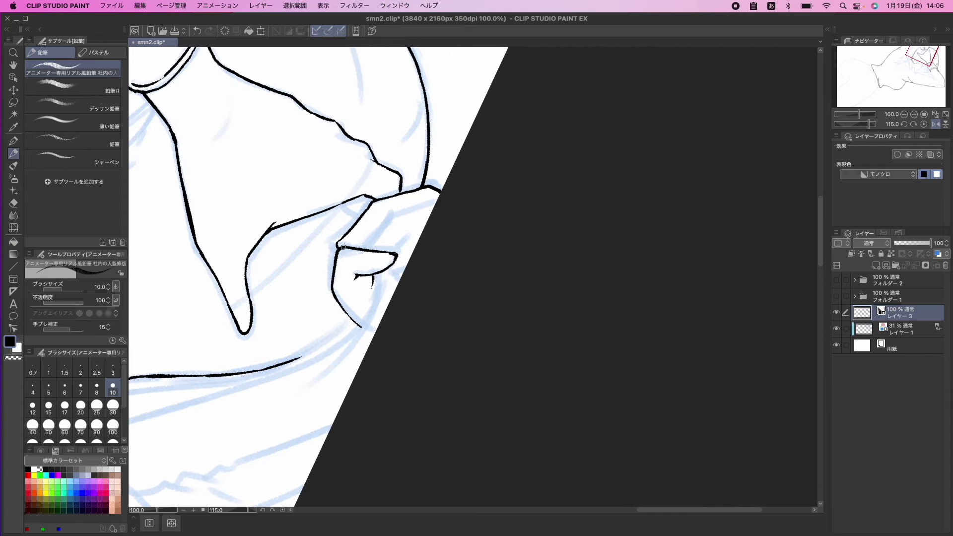
{"action": "left_click_drag", "start_coordinate": [361, 248], "coordinate": [393, 217]}
{"action": "key", "text": "super+z"}
{"action": "left_click_drag", "start_coordinate": [371, 248], "coordinate": [390, 220]}
Extend the first finger line toward the knuckles and ink the second finger line and edge beside the canvas border
{"action": "key", "text": "asciicircum"}
{"action": "key", "text": "minus"}
{"action": "key", "text": "minus"}
{"action": "key", "text": "minus"}
{"action": "key", "text": "minus"}
{"action": "key", "text": "minus"}
{"action": "key", "text": "minus"}
{"action": "key", "text": "minus"}
{"action": "key", "text": "minus"}
{"action": "left_click_drag", "start_coordinate": [356, 242], "coordinate": [383, 204]}
{"action": "key", "text": "super+z"}
{"action": "left_click_drag", "start_coordinate": [356, 244], "coordinate": [367, 233]}
{"action": "left_click_drag", "start_coordinate": [379, 266], "coordinate": [389, 232]}
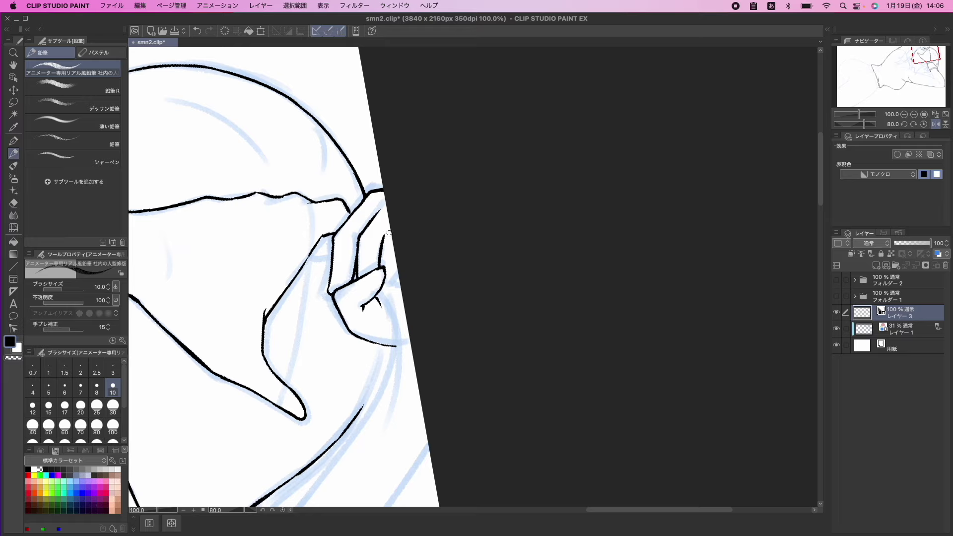
{"action": "left_click_drag", "start_coordinate": [386, 282], "coordinate": [398, 270]}
Ink the arm contour joining the fist's base to the long curve and add a second line running alongside it
{"action": "mouse_move", "coordinate": [380, 326]}
{"action": "left_mouse_down"}
{"action": "mouse_move", "coordinate": [387, 281]}
{"action": "mouse_move", "coordinate": [391, 310]}
{"action": "mouse_move", "coordinate": [419, 361]}
{"action": "mouse_move", "coordinate": [392, 382]}
{"action": "mouse_move", "coordinate": [352, 347]}
{"action": "mouse_move", "coordinate": [340, 309]}
{"action": "mouse_move", "coordinate": [432, 249]}
{"action": "left_mouse_up"}
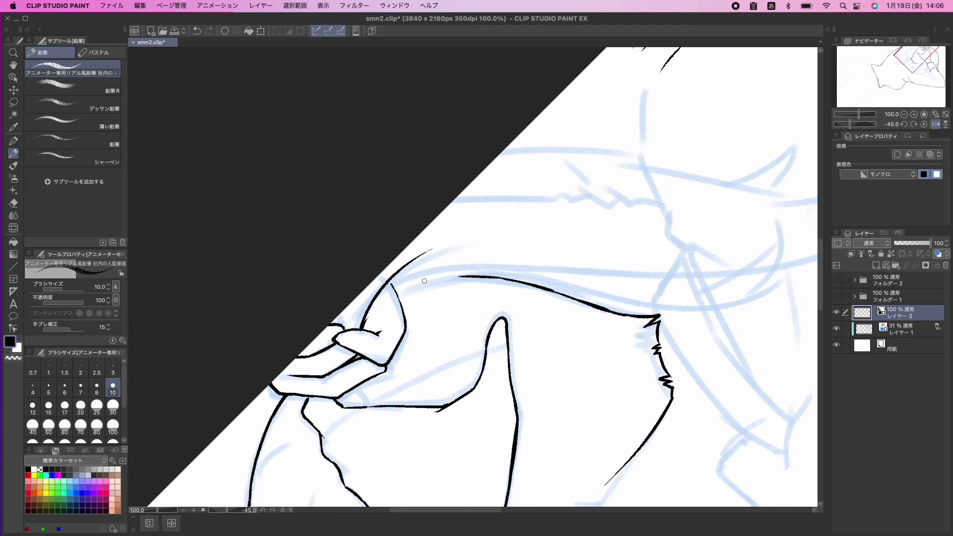
{"action": "mouse_move", "coordinate": [366, 314]}
{"action": "left_mouse_down"}
{"action": "mouse_move", "coordinate": [403, 272]}
{"action": "mouse_move", "coordinate": [461, 325]}
{"action": "mouse_move", "coordinate": [355, 305]}
{"action": "mouse_move", "coordinate": [369, 255]}
{"action": "mouse_move", "coordinate": [358, 332]}
{"action": "left_mouse_up"}
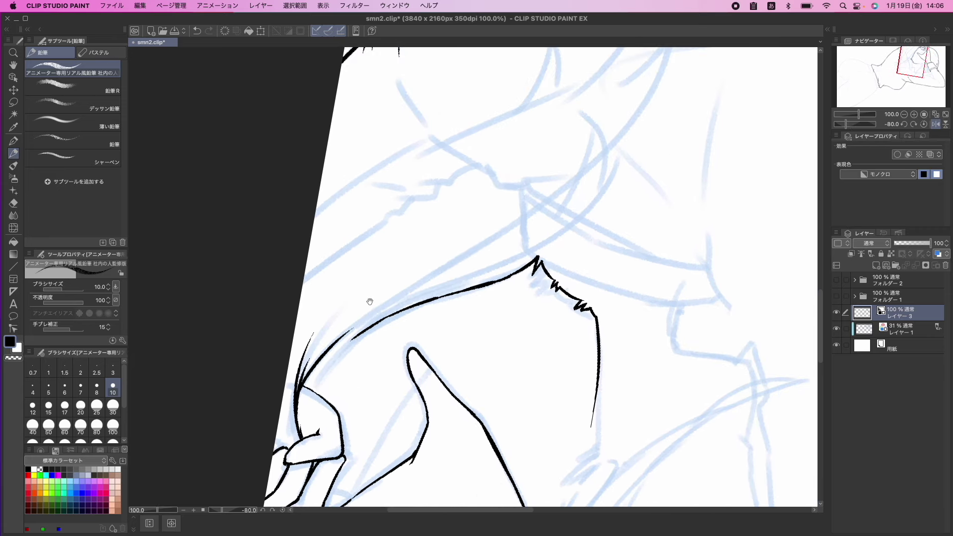
{"action": "key", "text": "asciicircum"}
{"action": "key", "text": "minus"}
{"action": "key", "text": "minus"}
{"action": "key", "text": "minus"}
{"action": "key", "text": "minus"}
{"action": "left_click_drag", "start_coordinate": [378, 293], "coordinate": [367, 278]}
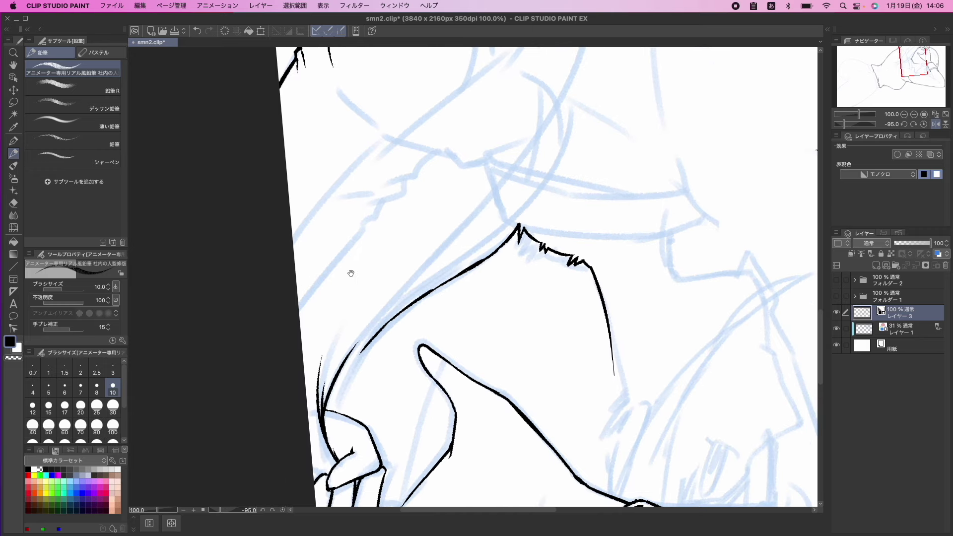
{"action": "key", "text": "minus"}
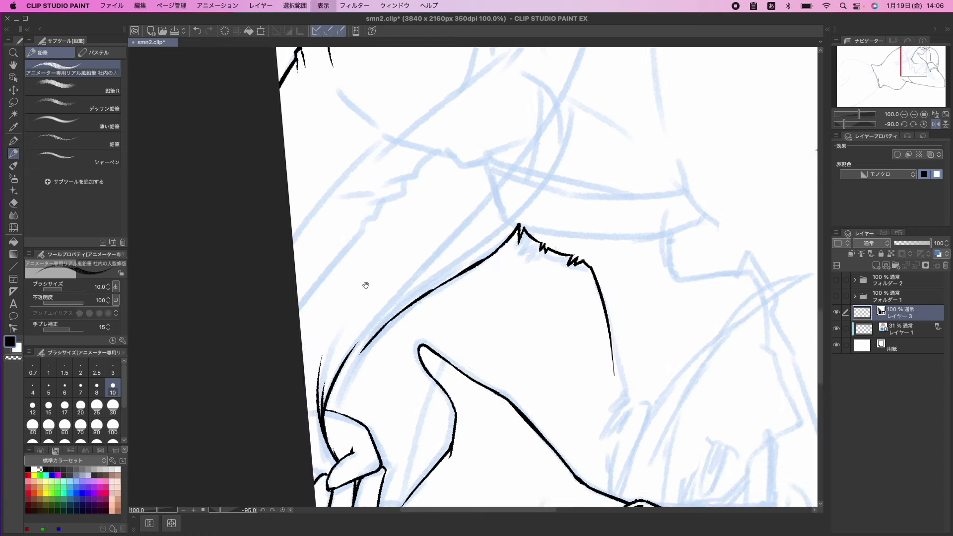
{"action": "left_click_drag", "start_coordinate": [366, 284], "coordinate": [326, 307]}
{"action": "mouse_move", "coordinate": [312, 395]}
{"action": "left_mouse_down"}
{"action": "mouse_move", "coordinate": [379, 293]}
{"action": "mouse_move", "coordinate": [338, 351]}
{"action": "mouse_move", "coordinate": [341, 329]}
{"action": "left_mouse_up"}
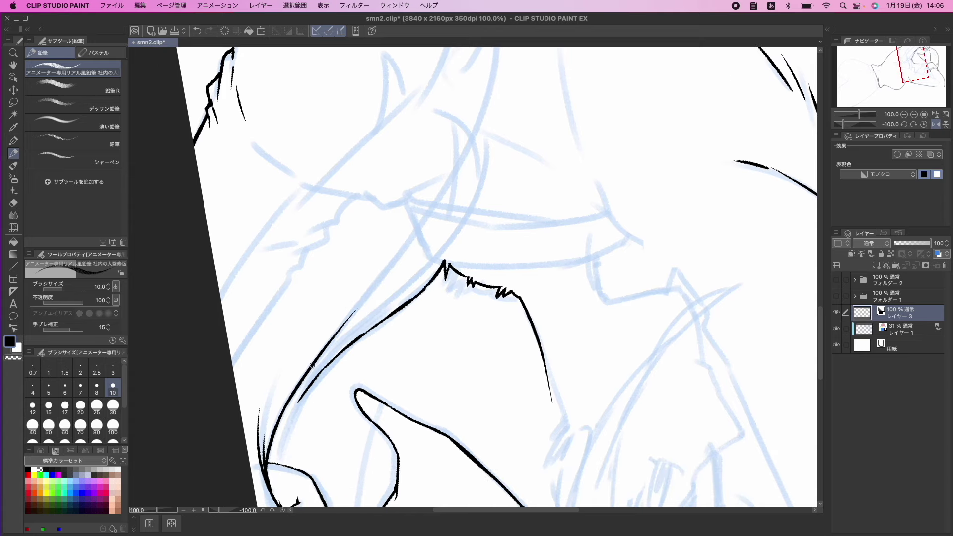
{"action": "left_click_drag", "start_coordinate": [307, 372], "coordinate": [445, 240]}
{"action": "left_click_drag", "start_coordinate": [399, 279], "coordinate": [383, 293]}
{"action": "key", "text": "ctrl+z"}
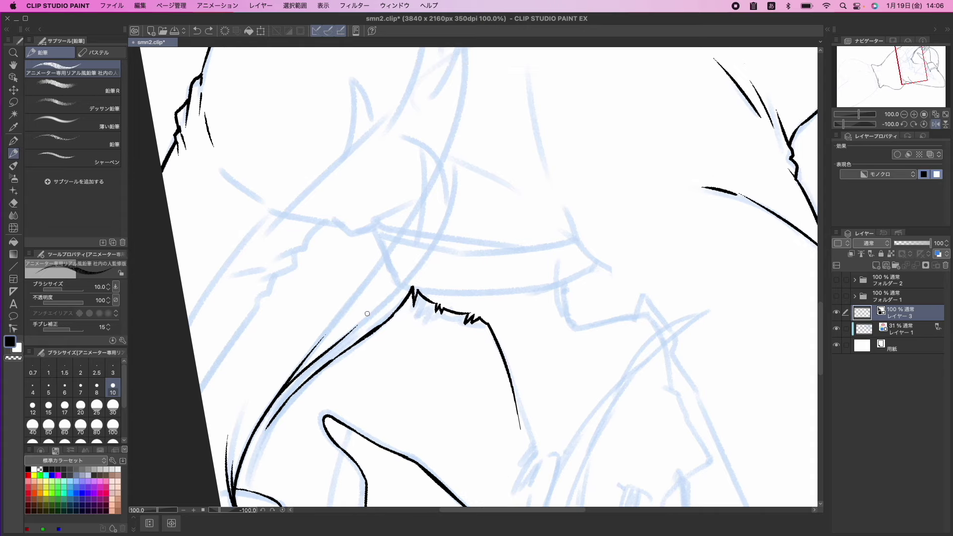
Ink the contour line running beside the arm's long curve up to the corner of the tufted edge
{"action": "key", "text": "h"}
{"action": "left_click_drag", "start_coordinate": [464, 344], "coordinate": [327, 284]}
{"action": "key", "text": "minus"}
{"action": "key", "text": "minus"}
{"action": "key", "text": "minus"}
{"action": "key", "text": "asciicircum"}
{"action": "key", "text": "asciicircum"}
{"action": "key", "text": "asciicircum"}
{"action": "key", "text": "asciicircum"}
{"action": "key", "text": "asciicircum"}
{"action": "key", "text": "asciicircum"}
{"action": "key", "text": "asciicircum"}
{"action": "key", "text": "asciicircum"}
{"action": "key", "text": "asciicircum"}
{"action": "key", "text": "asciicircum"}
{"action": "key", "text": "asciicircum"}
{"action": "left_click_drag", "start_coordinate": [414, 217], "coordinate": [435, 213]}
{"action": "key", "text": "^"}
{"action": "mouse_move", "coordinate": [467, 222]}
{"action": "left_mouse_down"}
{"action": "mouse_move", "coordinate": [353, 328]}
{"action": "mouse_move", "coordinate": [375, 328]}
{"action": "mouse_move", "coordinate": [379, 297]}
{"action": "mouse_move", "coordinate": [367, 283]}
{"action": "mouse_move", "coordinate": [383, 265]}
{"action": "left_mouse_up"}
{"action": "key", "text": "^"}
{"action": "key", "text": "^"}
{"action": "key", "text": "minus"}
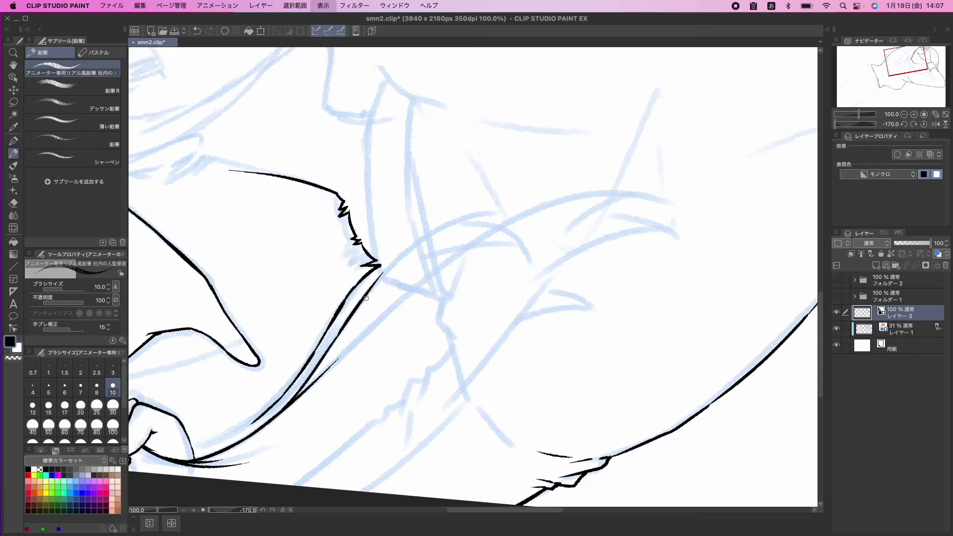
Extend the contour past the tufted edge into a curved pointed strand and ink the inner line at its tip, redrawing that line once
{"action": "key", "text": "minus"}
{"action": "key", "text": "minus"}
{"action": "key", "text": "minus"}
{"action": "key", "text": "asciicircum"}
{"action": "mouse_move", "coordinate": [382, 308]}
{"action": "left_mouse_down"}
{"action": "mouse_move", "coordinate": [404, 263]}
{"action": "mouse_move", "coordinate": [472, 212]}
{"action": "left_mouse_up"}
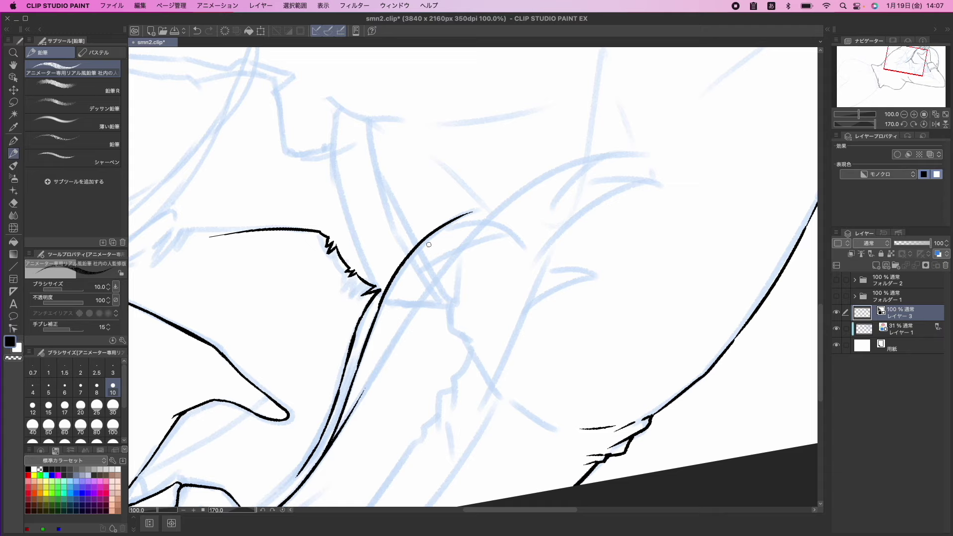
{"action": "left_click_drag", "start_coordinate": [433, 240], "coordinate": [480, 206]}
{"action": "key", "text": "super+z"}
{"action": "left_click_drag", "start_coordinate": [417, 262], "coordinate": [475, 211]}
Ink the curved upper edge of the second tip branching off the first strand beside the tufted edge
{"action": "key", "text": "minus"}
{"action": "key", "text": "minus"}
{"action": "key", "text": "asciicircum"}
{"action": "key", "text": "asciicircum"}
{"action": "key", "text": "asciicircum"}
{"action": "key", "text": "asciicircum"}
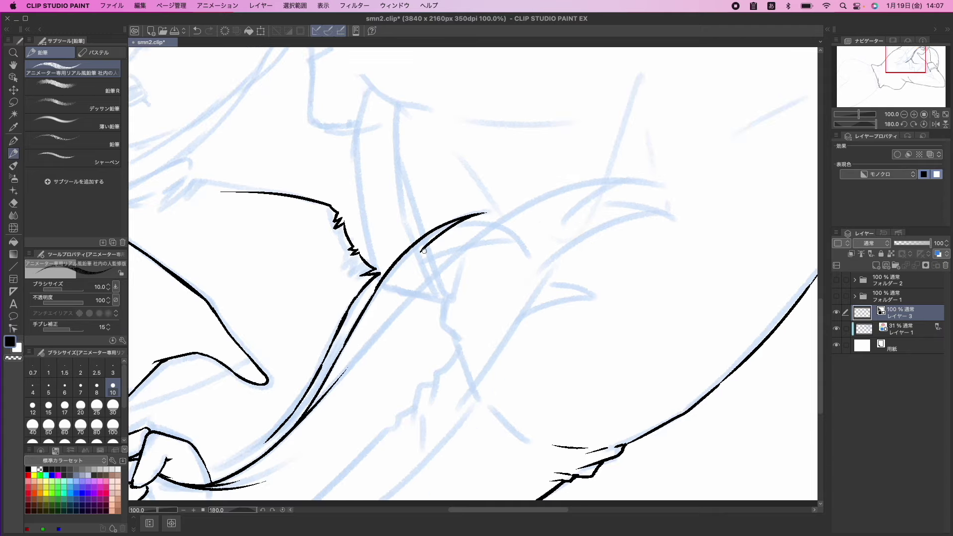
{"action": "key", "text": "minus"}
{"action": "key", "text": "minus"}
{"action": "key", "text": "minus"}
{"action": "key", "text": "minus"}
{"action": "key", "text": "minus"}
{"action": "key", "text": "minus"}
{"action": "key", "text": "minus"}
{"action": "key", "text": "minus"}
{"action": "key", "text": "minus"}
{"action": "key", "text": "minus"}
{"action": "mouse_move", "coordinate": [450, 283]}
{"action": "left_mouse_down"}
{"action": "mouse_move", "coordinate": [385, 256]}
{"action": "mouse_move", "coordinate": [458, 211]}
{"action": "left_mouse_up"}
{"action": "scroll", "coordinate": [417, 315], "scroll_direction": "down", "scroll_amount": 3}
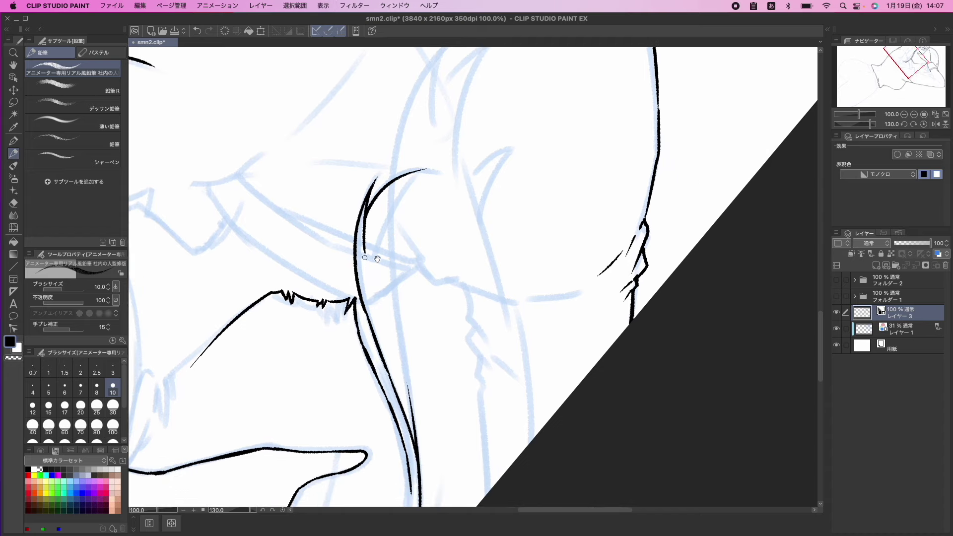
Ink the narrow strand beneath the first one with two curved lines that follow the blue sketch
{"action": "key", "text": "asciicircum"}
{"action": "key", "text": "asciicircum"}
{"action": "key", "text": "asciicircum"}
{"action": "key", "text": "asciicircum"}
{"action": "key", "text": "asciicircum"}
{"action": "key", "text": "asciicircum"}
{"action": "key", "text": "asciicircum"}
{"action": "key", "text": "asciicircum"}
{"action": "key", "text": "asciicircum"}
{"action": "left_click_drag", "start_coordinate": [366, 293], "coordinate": [447, 184]}
{"action": "scroll", "coordinate": [389, 251], "scroll_direction": "down", "scroll_amount": 5}
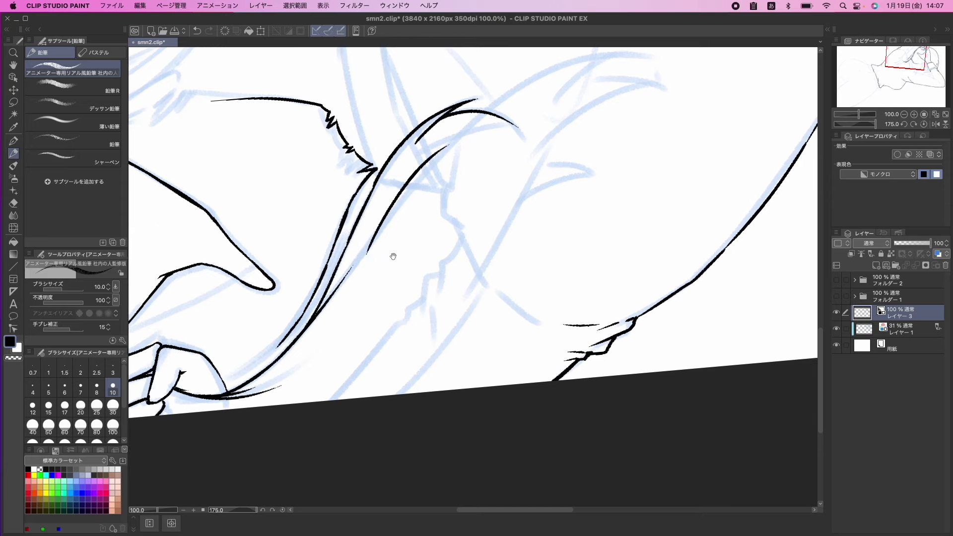
{"action": "left_click_drag", "start_coordinate": [389, 259], "coordinate": [372, 287]}
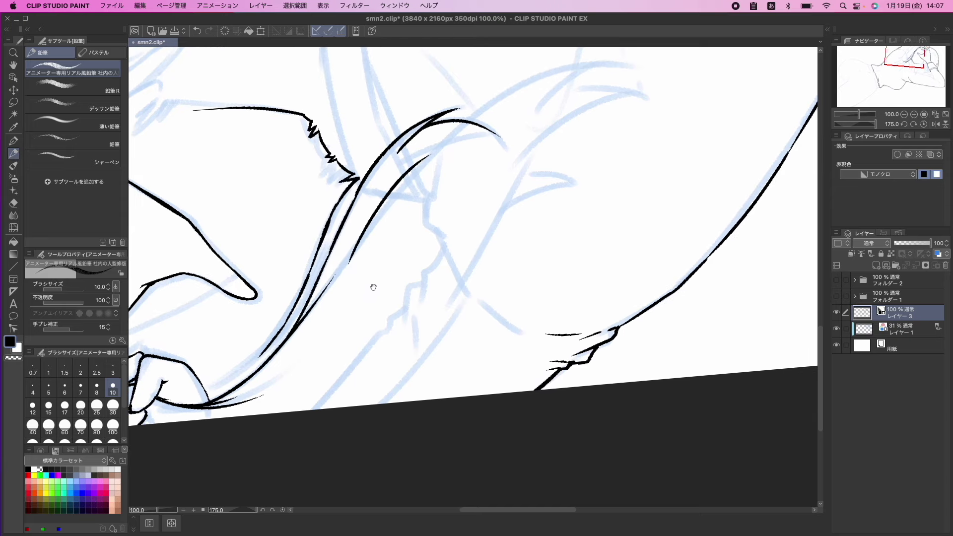
{"action": "scroll", "coordinate": [371, 283], "scroll_direction": "down", "scroll_amount": 2}
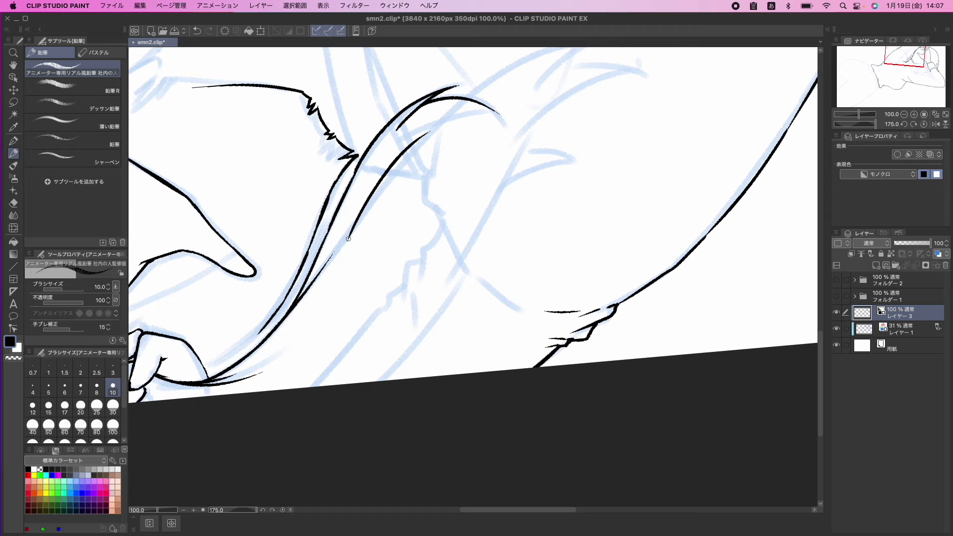
{"action": "mouse_move", "coordinate": [348, 239]}
{"action": "left_mouse_down"}
{"action": "mouse_move", "coordinate": [283, 320]}
{"action": "mouse_move", "coordinate": [375, 198]}
{"action": "mouse_move", "coordinate": [409, 179]}
{"action": "left_mouse_up"}
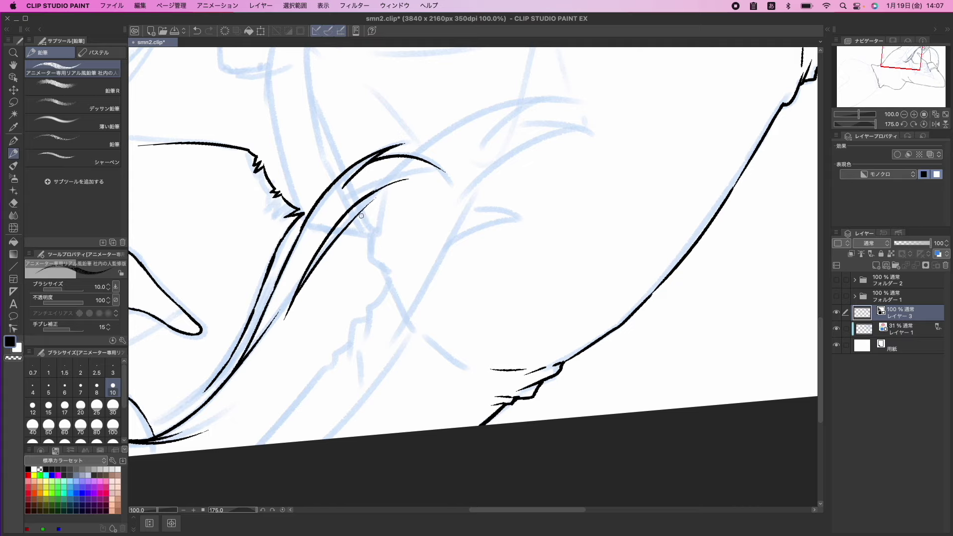
Ink the large strand's long outer curve and the short inner line at its tip, undoing the preceding attempts
{"action": "mouse_move", "coordinate": [355, 212]}
{"action": "left_mouse_down"}
{"action": "mouse_move", "coordinate": [350, 221]}
{"action": "mouse_move", "coordinate": [386, 193]}
{"action": "mouse_move", "coordinate": [368, 193]}
{"action": "mouse_move", "coordinate": [412, 167]}
{"action": "mouse_move", "coordinate": [348, 236]}
{"action": "mouse_move", "coordinate": [441, 142]}
{"action": "left_mouse_up"}
{"action": "key", "text": "super+z"}
{"action": "key", "text": "super+z"}
{"action": "key", "text": "super+z"}
{"action": "mouse_move", "coordinate": [337, 265]}
{"action": "left_mouse_down"}
{"action": "mouse_move", "coordinate": [373, 196]}
{"action": "mouse_move", "coordinate": [449, 136]}
{"action": "left_mouse_up"}
{"action": "left_click_drag", "start_coordinate": [378, 214], "coordinate": [437, 144]}
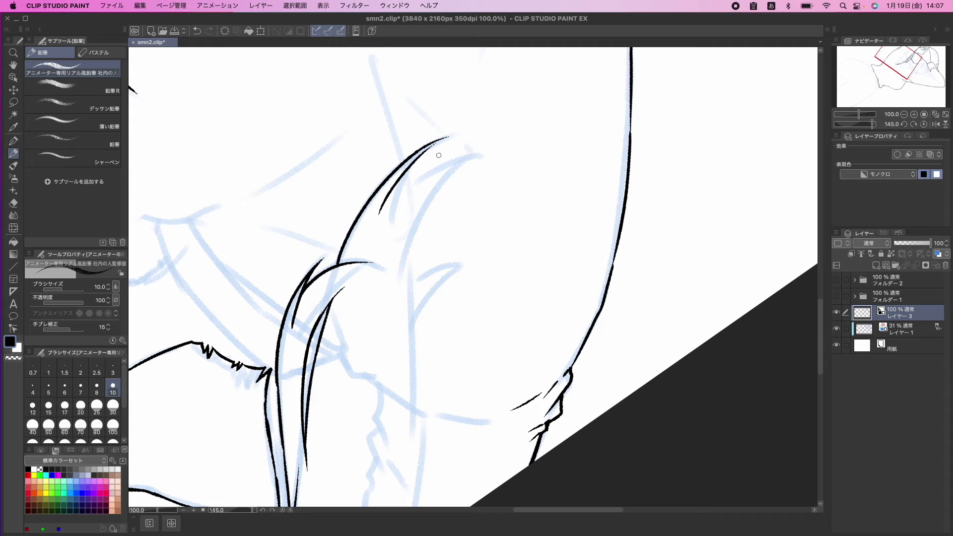
Ink the upper edge of the second pointed tip branching off the large strand
{"action": "mouse_move", "coordinate": [383, 236]}
{"action": "left_mouse_down"}
{"action": "mouse_move", "coordinate": [335, 224]}
{"action": "mouse_move", "coordinate": [389, 142]}
{"action": "left_mouse_up"}
{"action": "mouse_move", "coordinate": [348, 206]}
{"action": "left_mouse_down"}
{"action": "mouse_move", "coordinate": [383, 163]}
{"action": "mouse_move", "coordinate": [461, 141]}
{"action": "left_mouse_up"}
{"action": "key", "text": "minus"}
{"action": "key", "text": "minus"}
{"action": "key", "text": "minus"}
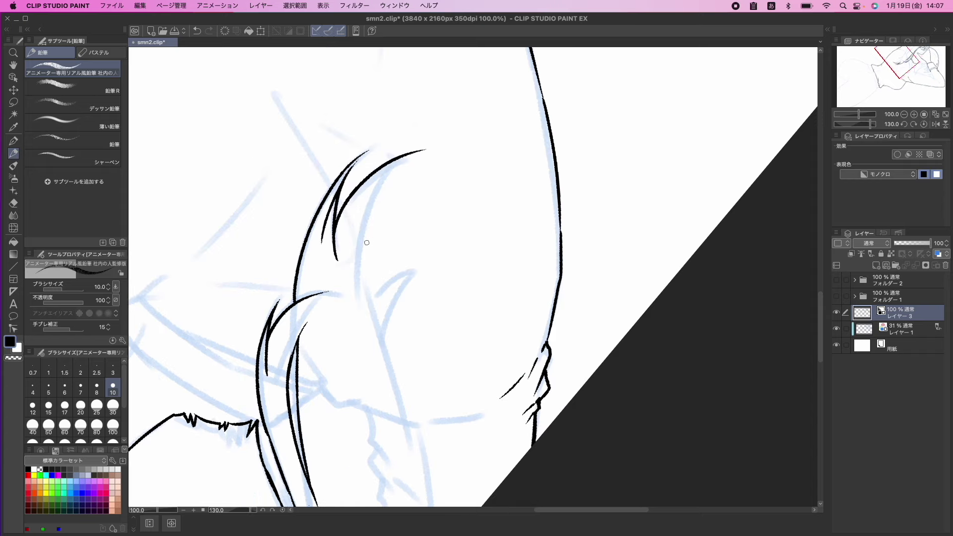
Ink the long curved lower edge that closes the large strand's second tip
{"action": "key", "text": "asciicircum"}
{"action": "key", "text": "asciicircum"}
{"action": "key", "text": "asciicircum"}
{"action": "key", "text": "asciicircum"}
{"action": "key", "text": "asciicircum"}
{"action": "key", "text": "asciicircum"}
{"action": "key", "text": "asciicircum"}
{"action": "key", "text": "asciicircum"}
{"action": "key", "text": "asciicircum"}
{"action": "left_click_drag", "start_coordinate": [376, 234], "coordinate": [330, 282]}
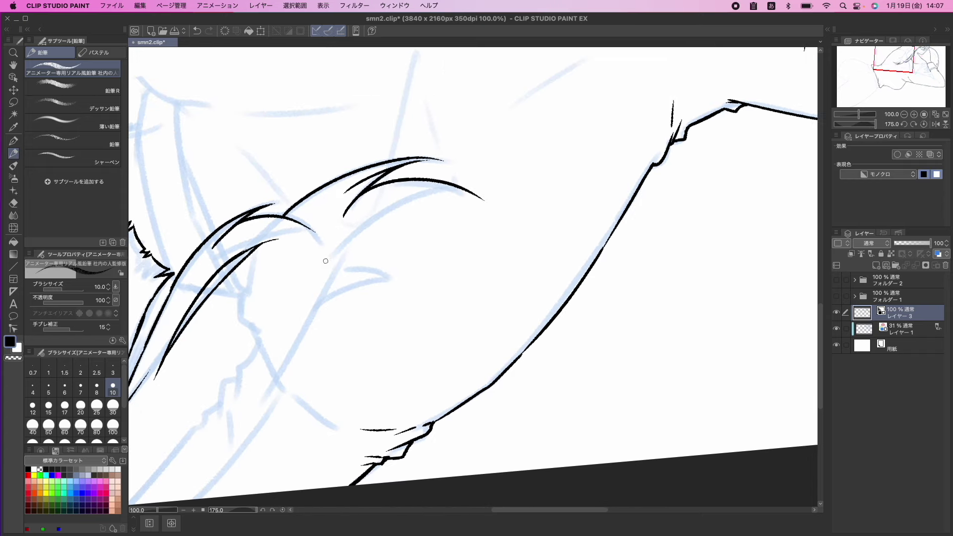
{"action": "left_click_drag", "start_coordinate": [332, 229], "coordinate": [321, 235]}
{"action": "mouse_move", "coordinate": [316, 298]}
{"action": "left_mouse_down"}
{"action": "mouse_move", "coordinate": [343, 255]}
{"action": "mouse_move", "coordinate": [431, 204]}
{"action": "mouse_move", "coordinate": [461, 196]}
{"action": "left_mouse_up"}
{"action": "key", "text": "asciicircum"}
{"action": "key", "text": "asciicircum"}
{"action": "key", "text": "minus"}
{"action": "key", "text": "minus"}
{"action": "key", "text": "minus"}
{"action": "key", "text": "minus"}
{"action": "mouse_move", "coordinate": [394, 236]}
{"action": "left_mouse_down"}
{"action": "mouse_move", "coordinate": [394, 258]}
{"action": "mouse_move", "coordinate": [399, 205]}
{"action": "mouse_move", "coordinate": [383, 214]}
{"action": "mouse_move", "coordinate": [413, 201]}
{"action": "left_mouse_up"}
{"action": "left_click_drag", "start_coordinate": [382, 264], "coordinate": [368, 206]}
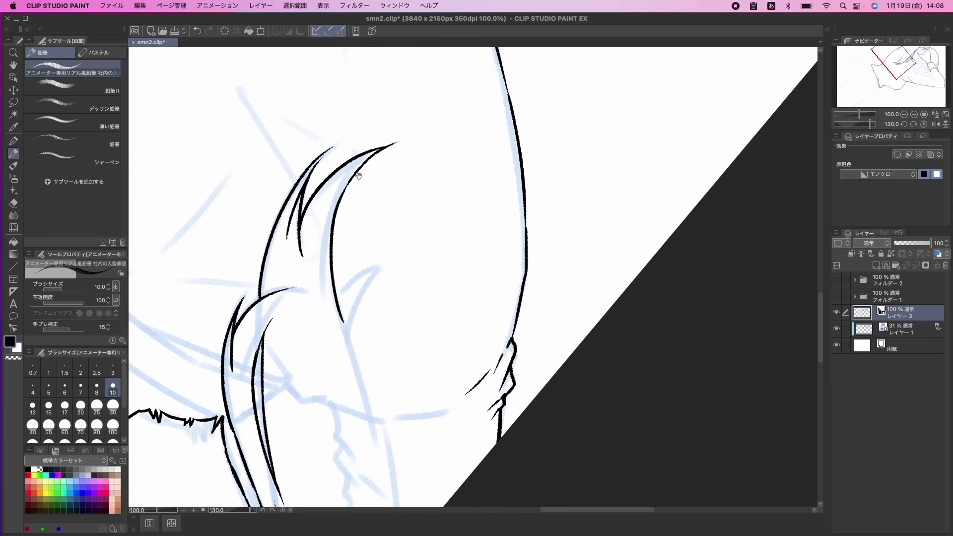
Ink the upper edge of the small lowest tip and the long lower edge connecting it to the canvas border
{"action": "left_click_drag", "start_coordinate": [337, 305], "coordinate": [388, 248]}
{"action": "mouse_move", "coordinate": [382, 337]}
{"action": "left_mouse_down"}
{"action": "mouse_move", "coordinate": [367, 267]}
{"action": "mouse_move", "coordinate": [489, 295]}
{"action": "mouse_move", "coordinate": [500, 267]}
{"action": "left_mouse_up"}
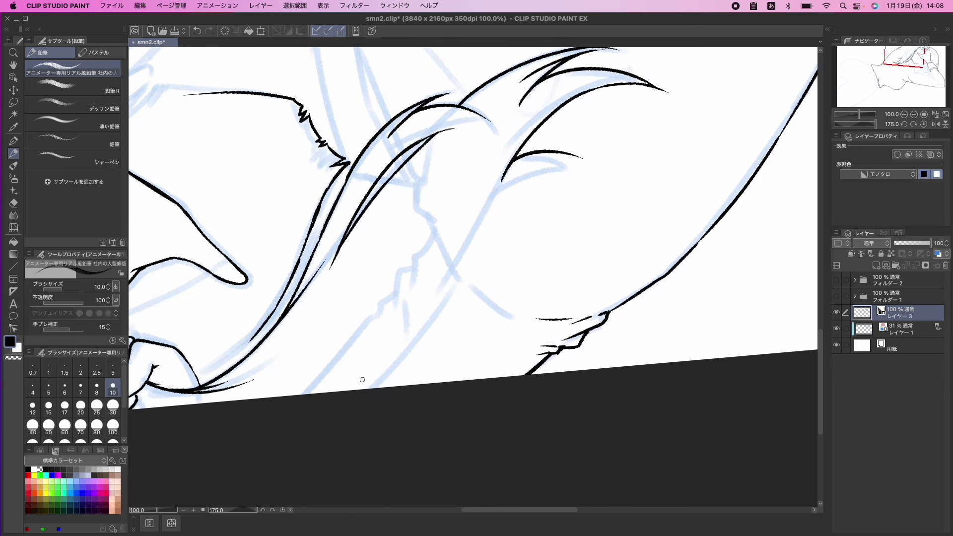
{"action": "mouse_move", "coordinate": [348, 399]}
{"action": "left_mouse_down"}
{"action": "mouse_move", "coordinate": [450, 283]}
{"action": "mouse_move", "coordinate": [505, 192]}
{"action": "mouse_move", "coordinate": [450, 240]}
{"action": "mouse_move", "coordinate": [495, 209]}
{"action": "mouse_move", "coordinate": [509, 209]}
{"action": "mouse_move", "coordinate": [470, 227]}
{"action": "mouse_move", "coordinate": [522, 214]}
{"action": "left_mouse_up"}
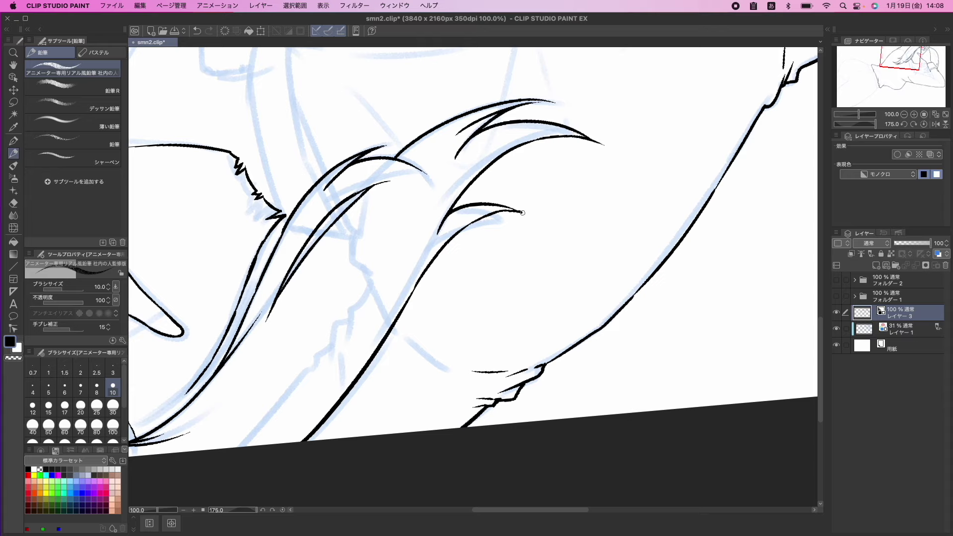
Add a short tapering line from the canvas border, parallel to the long lower edge of the strands
{"action": "left_click_drag", "start_coordinate": [398, 282], "coordinate": [474, 189]}
{"action": "left_click_drag", "start_coordinate": [335, 355], "coordinate": [400, 291]}
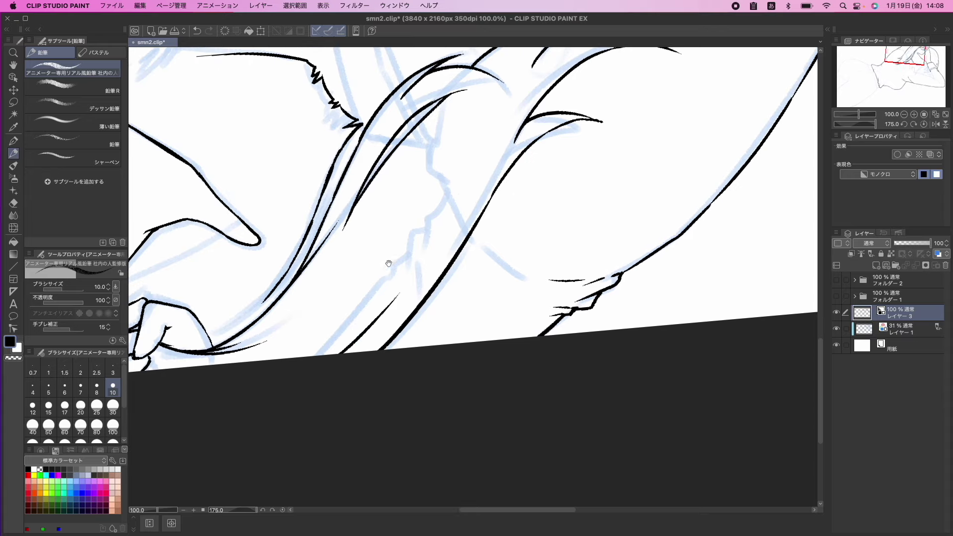
{"action": "left_click_drag", "start_coordinate": [423, 187], "coordinate": [397, 276]}
Add short inner strand lines between the long lower edge and the jagged sketch line, undoing one misplaced stroke
{"action": "key", "text": "asciicircum"}
{"action": "key", "text": "asciicircum"}
{"action": "key", "text": "asciicircum"}
{"action": "key", "text": "asciicircum"}
{"action": "key", "text": "asciicircum"}
{"action": "key", "text": "asciicircum"}
{"action": "key", "text": "asciicircum"}
{"action": "key", "text": "asciicircum"}
{"action": "key", "text": "asciicircum"}
{"action": "key", "text": "asciicircum"}
{"action": "key", "text": "asciicircum"}
{"action": "key", "text": "asciicircum"}
{"action": "key", "text": "asciicircum"}
{"action": "key", "text": "asciicircum"}
{"action": "key", "text": "asciicircum"}
{"action": "key", "text": "asciicircum"}
{"action": "key", "text": "asciicircum"}
{"action": "key", "text": "asciicircum"}
{"action": "key", "text": "asciicircum"}
{"action": "key", "text": "asciicircum"}
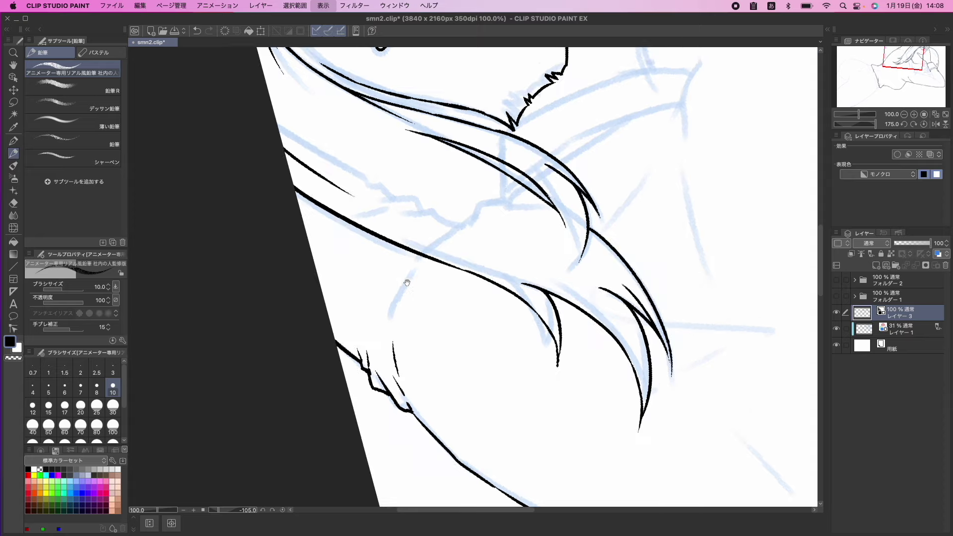
{"action": "key", "text": "asciicircum"}
{"action": "key", "text": "asciicircum"}
{"action": "key", "text": "asciicircum"}
{"action": "key", "text": "asciicircum"}
{"action": "key", "text": "asciicircum"}
{"action": "key", "text": "asciicircum"}
{"action": "key", "text": "asciicircum"}
{"action": "key", "text": "asciicircum"}
{"action": "key", "text": "asciicircum"}
{"action": "key", "text": "asciicircum"}
{"action": "key", "text": "asciicircum"}
{"action": "key", "text": "asciicircum"}
{"action": "key", "text": "asciicircum"}
{"action": "key", "text": "asciicircum"}
{"action": "key", "text": "asciicircum"}
{"action": "key", "text": "asciicircum"}
{"action": "key", "text": "asciicircum"}
{"action": "key", "text": "asciicircum"}
{"action": "key", "text": "asciicircum"}
{"action": "key", "text": "asciicircum"}
{"action": "mouse_move", "coordinate": [466, 294]}
{"action": "left_mouse_down"}
{"action": "mouse_move", "coordinate": [423, 276]}
{"action": "mouse_move", "coordinate": [443, 263]}
{"action": "left_mouse_up"}
{"action": "scroll", "coordinate": [415, 269], "scroll_direction": "right", "scroll_amount": 3}
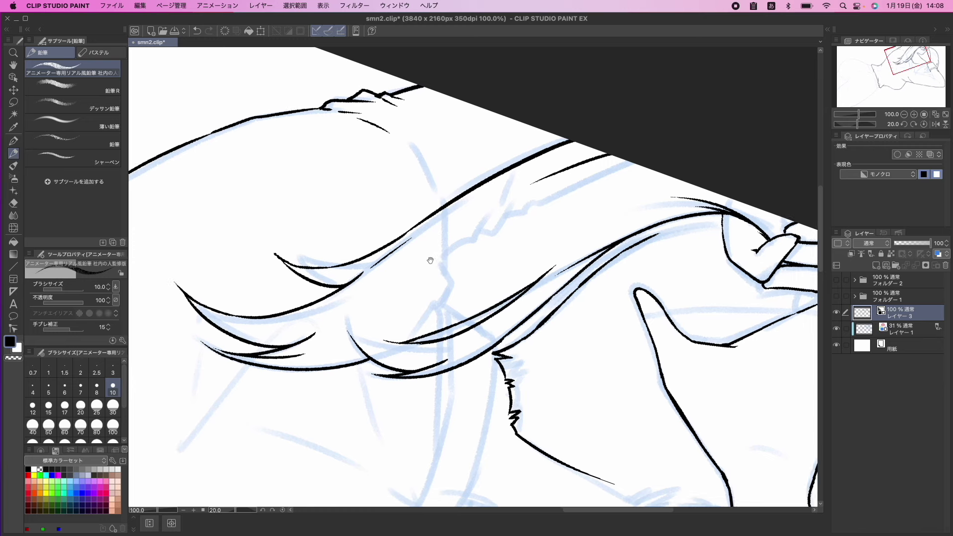
{"action": "scroll", "coordinate": [399, 271], "scroll_direction": "right", "scroll_amount": 5}
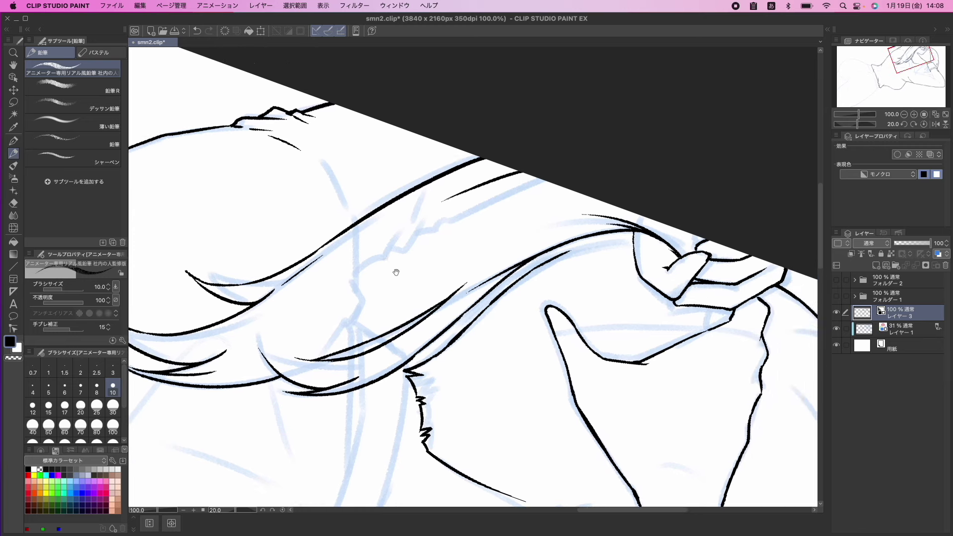
{"action": "key", "text": "minus"}
{"action": "key", "text": "minus"}
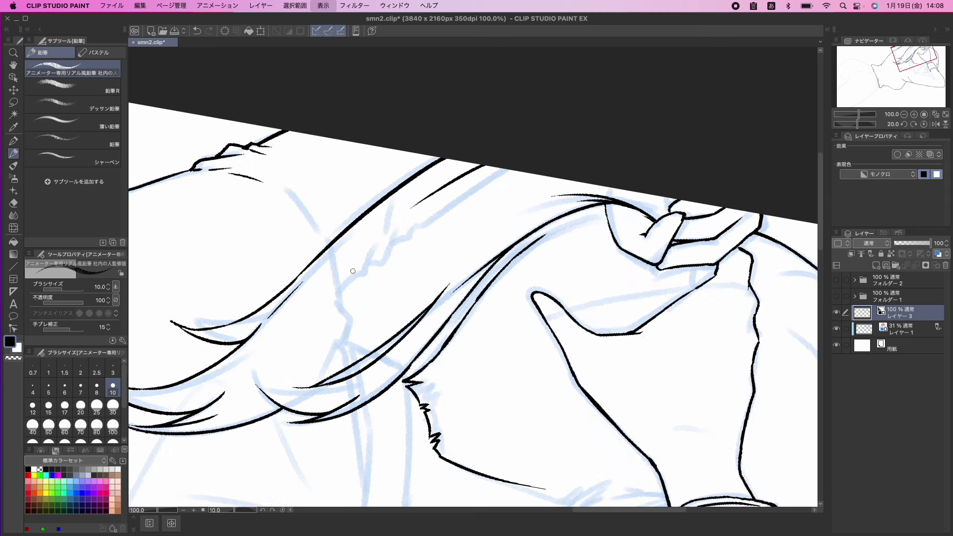
{"action": "mouse_move", "coordinate": [325, 281]}
{"action": "left_mouse_down"}
{"action": "mouse_move", "coordinate": [381, 226]}
{"action": "mouse_move", "coordinate": [416, 215]}
{"action": "left_mouse_up"}
{"action": "left_click_drag", "start_coordinate": [378, 258], "coordinate": [479, 187]}
{"action": "key", "text": "super+z"}
{"action": "left_click_drag", "start_coordinate": [441, 281], "coordinate": [429, 227]}
{"action": "left_click_drag", "start_coordinate": [442, 307], "coordinate": [542, 215]}
{"action": "left_click_drag", "start_coordinate": [430, 331], "coordinate": [439, 281]}
{"action": "key", "text": "asciicircum"}
{"action": "key", "text": "asciicircum"}
{"action": "key", "text": "asciicircum"}
{"action": "key", "text": "asciicircum"}
{"action": "key", "text": "asciicircum"}
{"action": "key", "text": "asciicircum"}
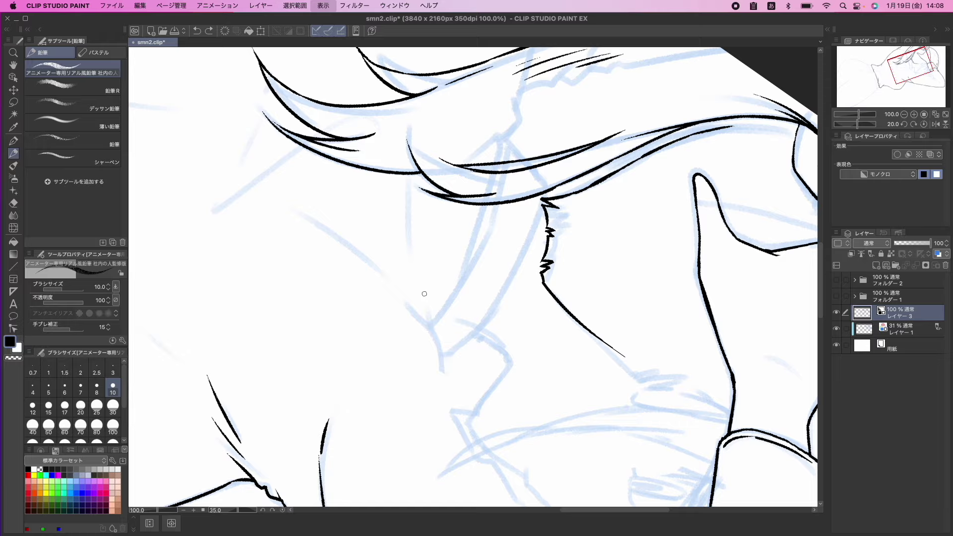
Ink the long curved upper edge of the neckline band from the tufted edge outward, redoing the first attempt
{"action": "key", "text": "minus"}
{"action": "key", "text": "minus"}
{"action": "key", "text": "minus"}
{"action": "key", "text": "minus"}
{"action": "key", "text": "minus"}
{"action": "key", "text": "minus"}
{"action": "key", "text": "minus"}
{"action": "key", "text": "minus"}
{"action": "key", "text": "minus"}
{"action": "key", "text": "minus"}
{"action": "key", "text": "minus"}
{"action": "key", "text": "minus"}
{"action": "key", "text": "minus"}
{"action": "key", "text": "minus"}
{"action": "key", "text": "minus"}
{"action": "key", "text": "minus"}
{"action": "key", "text": "minus"}
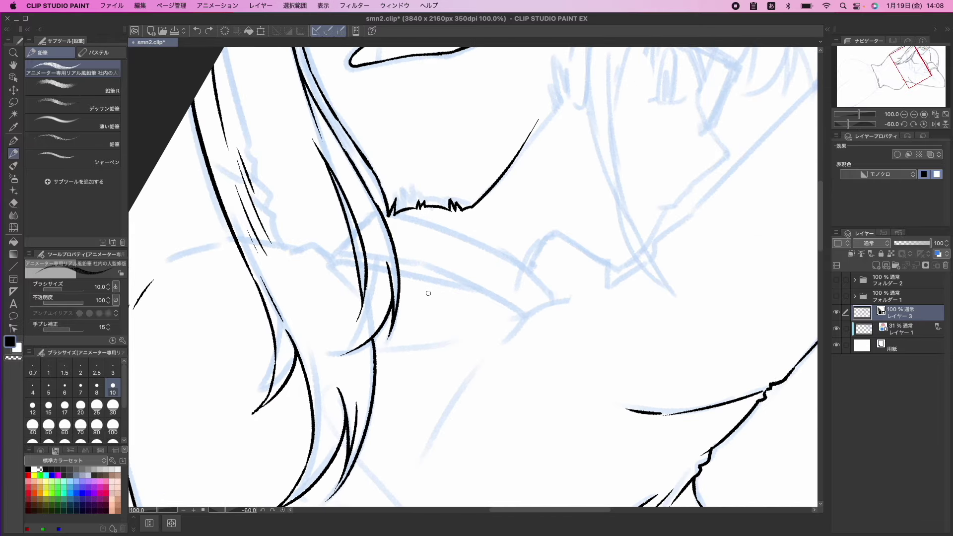
{"action": "key", "text": "minus"}
{"action": "key", "text": "minus"}
{"action": "key", "text": "minus"}
{"action": "key", "text": "minus"}
{"action": "key", "text": "minus"}
{"action": "key", "text": "minus"}
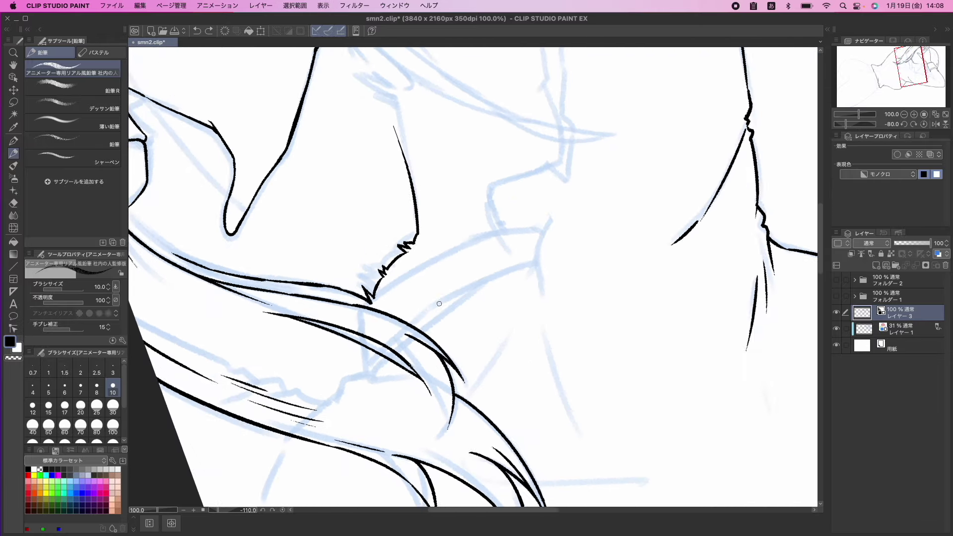
{"action": "left_click_drag", "start_coordinate": [427, 295], "coordinate": [436, 271]}
{"action": "key", "text": "minus"}
{"action": "mouse_move", "coordinate": [429, 309]}
{"action": "left_mouse_down"}
{"action": "mouse_move", "coordinate": [320, 297]}
{"action": "mouse_move", "coordinate": [421, 185]}
{"action": "mouse_move", "coordinate": [445, 177]}
{"action": "left_mouse_up"}
{"action": "key", "text": "super+z"}
{"action": "left_click_drag", "start_coordinate": [399, 200], "coordinate": [454, 172]}
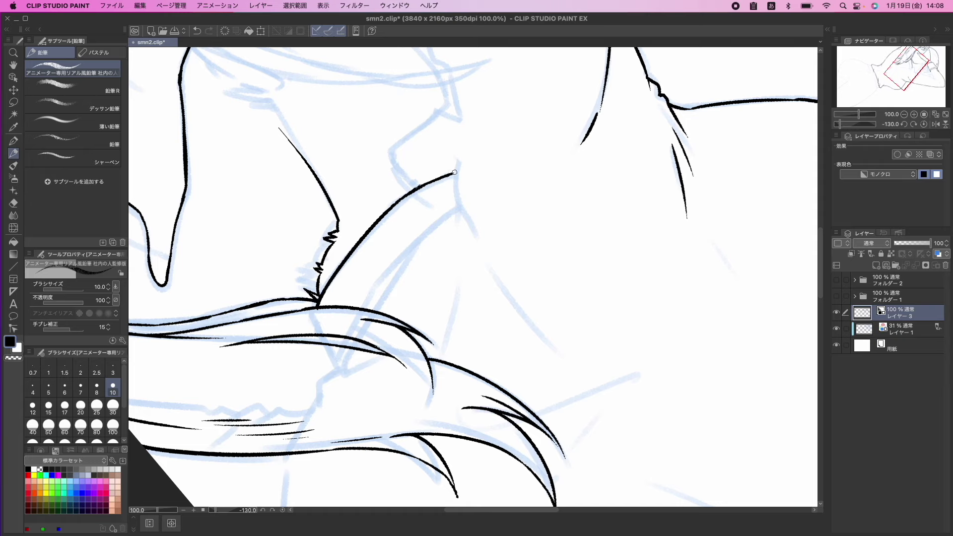
Ink the neckline band's lower edge with a short parallel accent line, and add the angled contour at the band's outer end
{"action": "left_click_drag", "start_coordinate": [403, 313], "coordinate": [381, 277]}
{"action": "key", "text": "minus"}
{"action": "key", "text": "minus"}
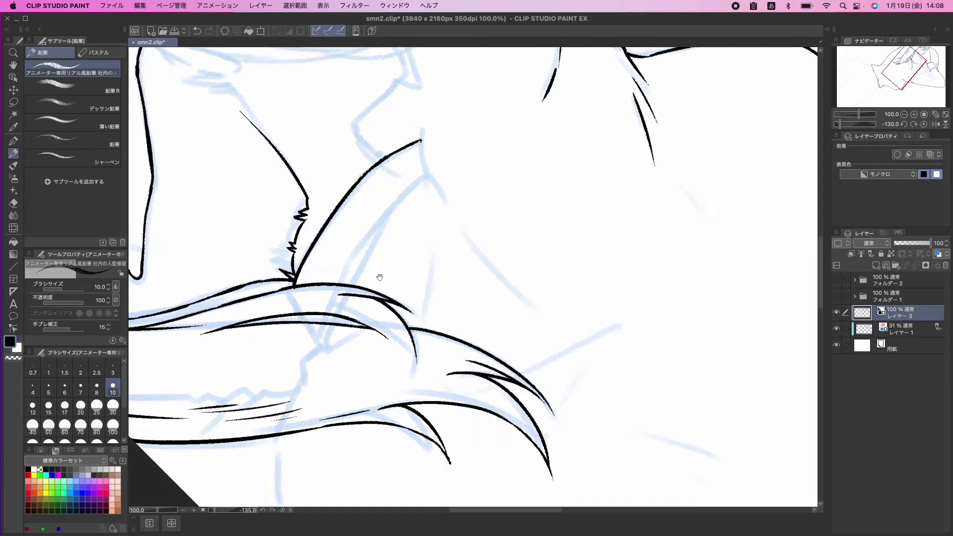
{"action": "key", "text": "asciicircum"}
{"action": "key", "text": "asciicircum"}
{"action": "key", "text": "asciicircum"}
{"action": "key", "text": "asciicircum"}
{"action": "key", "text": "asciicircum"}
{"action": "key", "text": "asciicircum"}
{"action": "key", "text": "asciicircum"}
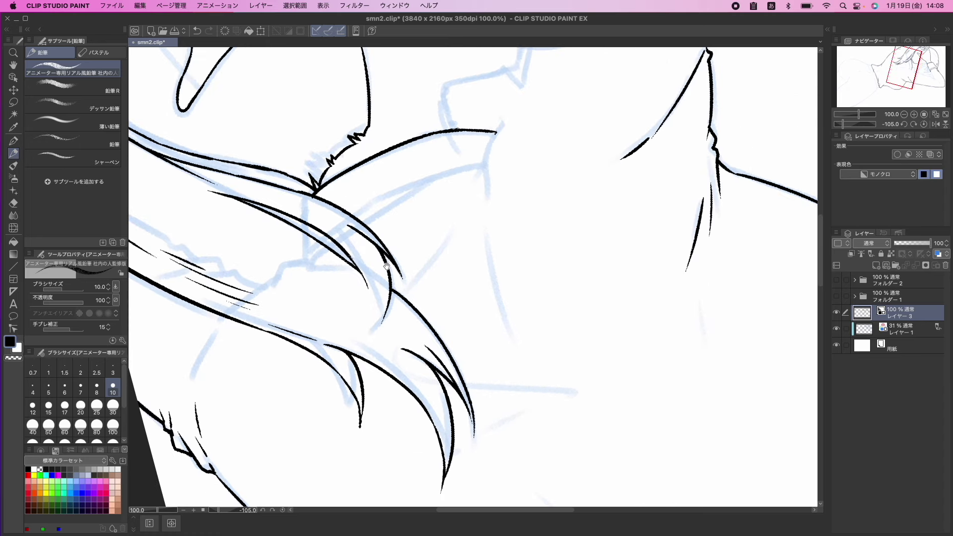
{"action": "left_click_drag", "start_coordinate": [384, 233], "coordinate": [363, 243]}
{"action": "key", "text": "minus"}
{"action": "key", "text": "minus"}
{"action": "key", "text": "minus"}
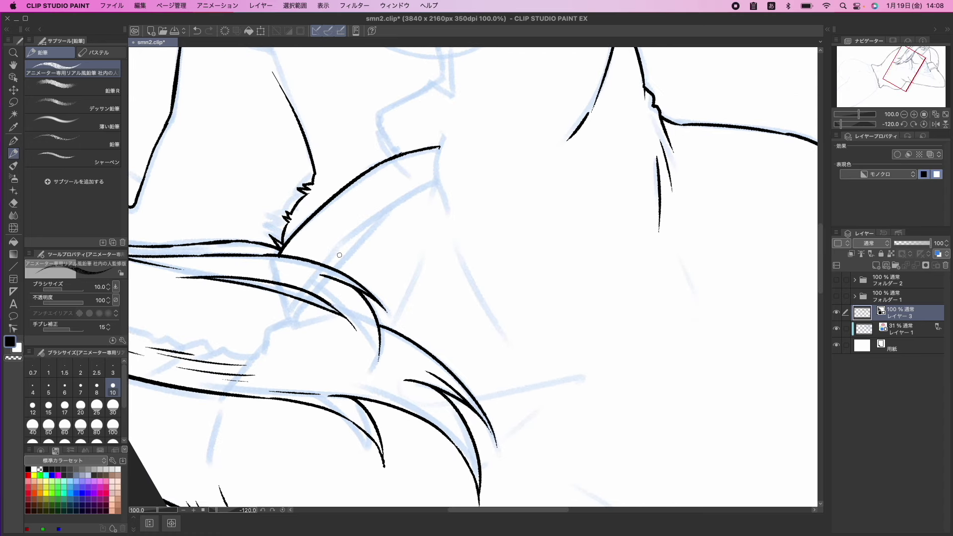
{"action": "left_click_drag", "start_coordinate": [329, 268], "coordinate": [386, 215]}
{"action": "left_click_drag", "start_coordinate": [323, 266], "coordinate": [431, 186]}
{"action": "mouse_move", "coordinate": [391, 257]}
{"action": "left_mouse_down"}
{"action": "mouse_move", "coordinate": [372, 272]}
{"action": "mouse_move", "coordinate": [370, 245]}
{"action": "mouse_move", "coordinate": [396, 230]}
{"action": "left_mouse_up"}
{"action": "left_click_drag", "start_coordinate": [468, 173], "coordinate": [396, 234]}
{"action": "mouse_move", "coordinate": [422, 199]}
{"action": "left_mouse_down"}
{"action": "mouse_move", "coordinate": [350, 376]}
{"action": "mouse_move", "coordinate": [411, 252]}
{"action": "mouse_move", "coordinate": [377, 312]}
{"action": "mouse_move", "coordinate": [404, 237]}
{"action": "mouse_move", "coordinate": [390, 275]}
{"action": "mouse_move", "coordinate": [360, 273]}
{"action": "left_mouse_up"}
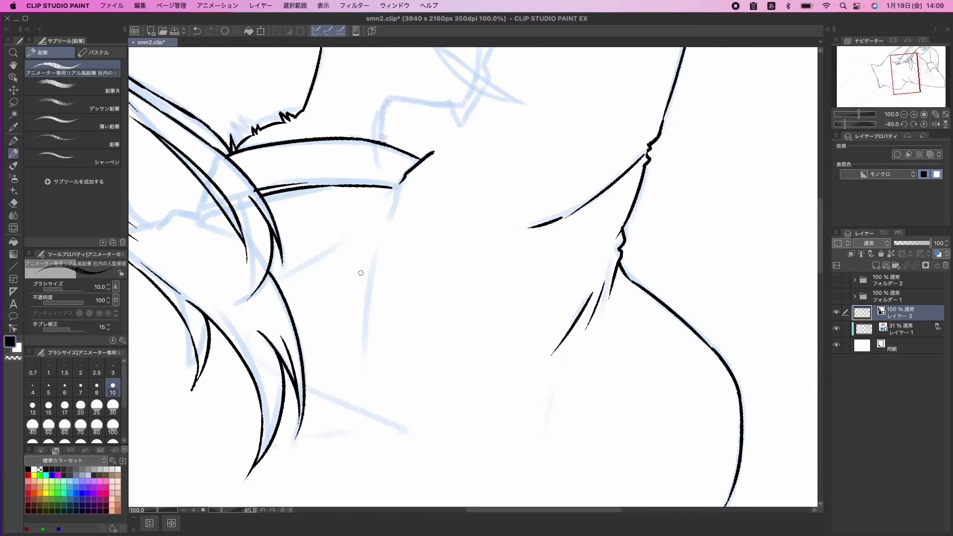
Ink the armpit contour below the band's corner and continue it up the arm with a short fold and a small notch
{"action": "left_click_drag", "start_coordinate": [406, 177], "coordinate": [384, 243]}
{"action": "left_click_drag", "start_coordinate": [432, 201], "coordinate": [373, 282]}
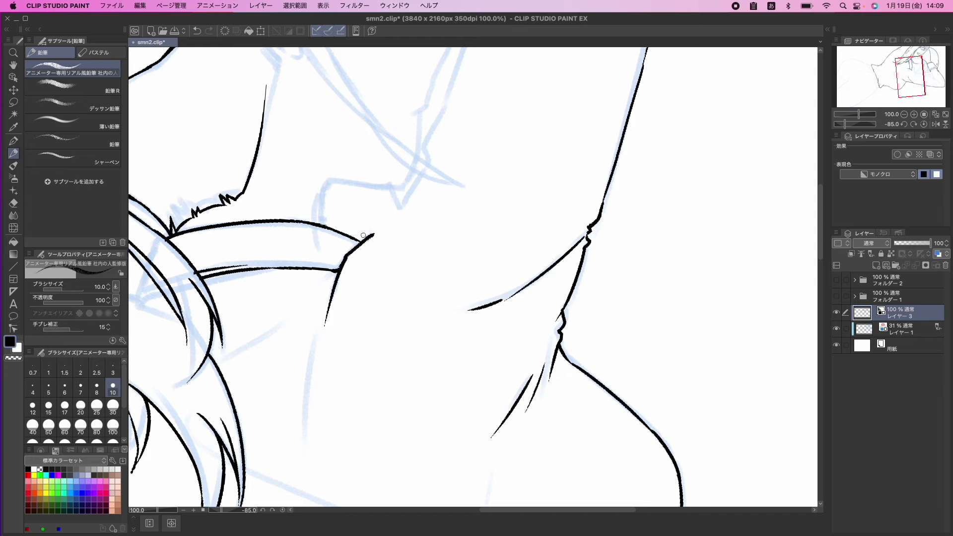
{"action": "mouse_move", "coordinate": [373, 235]}
{"action": "left_mouse_down"}
{"action": "mouse_move", "coordinate": [368, 260]}
{"action": "mouse_move", "coordinate": [412, 209]}
{"action": "mouse_move", "coordinate": [404, 241]}
{"action": "mouse_move", "coordinate": [372, 267]}
{"action": "left_mouse_up"}
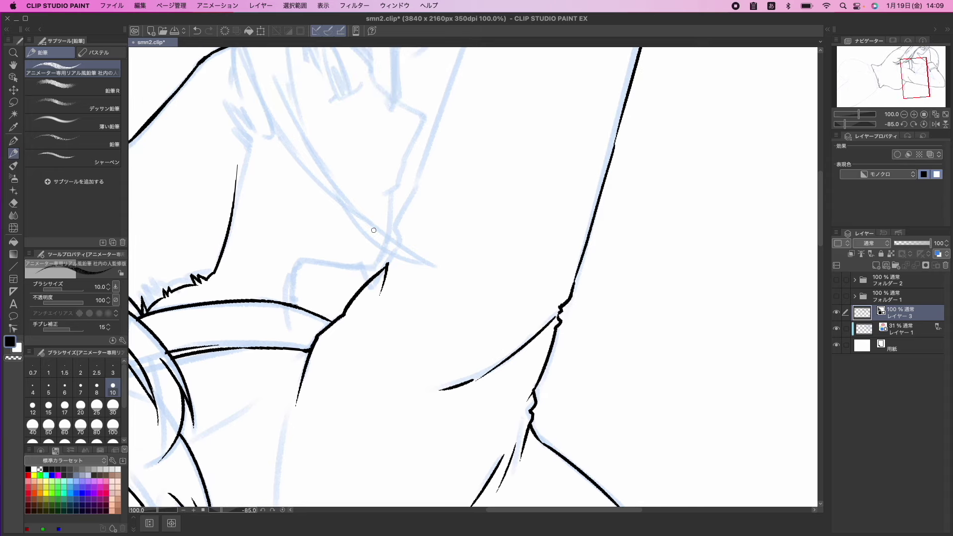
{"action": "mouse_move", "coordinate": [389, 265]}
{"action": "left_mouse_down"}
{"action": "mouse_move", "coordinate": [417, 187]}
{"action": "mouse_move", "coordinate": [404, 223]}
{"action": "left_mouse_up"}
Ink the long, nearly straight inner contour of the raised upper arm toward the elbow, redoing the first attempt
{"action": "scroll", "coordinate": [400, 213], "scroll_direction": "up", "scroll_amount": 5}
{"action": "scroll", "coordinate": [382, 240], "scroll_direction": "up", "scroll_amount": 1}
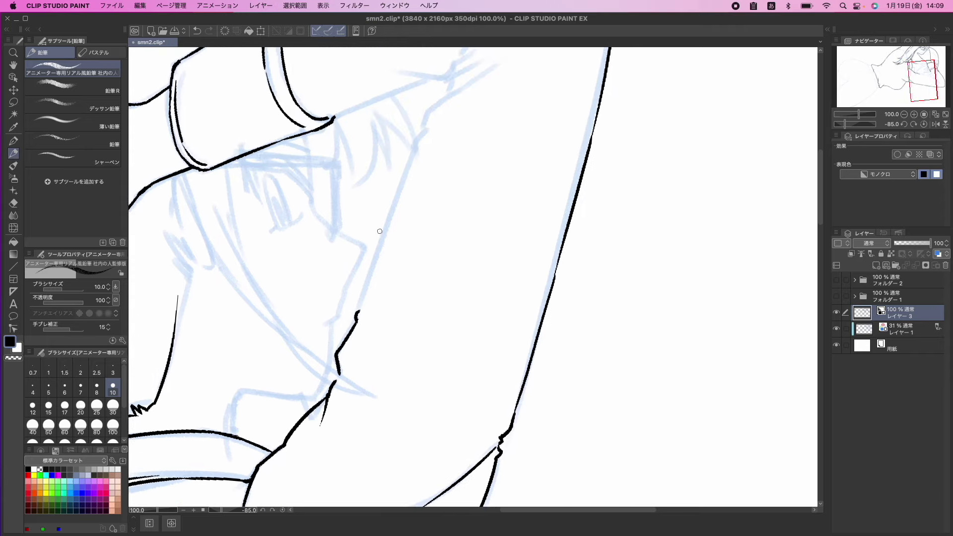
{"action": "left_click_drag", "start_coordinate": [388, 244], "coordinate": [381, 263]}
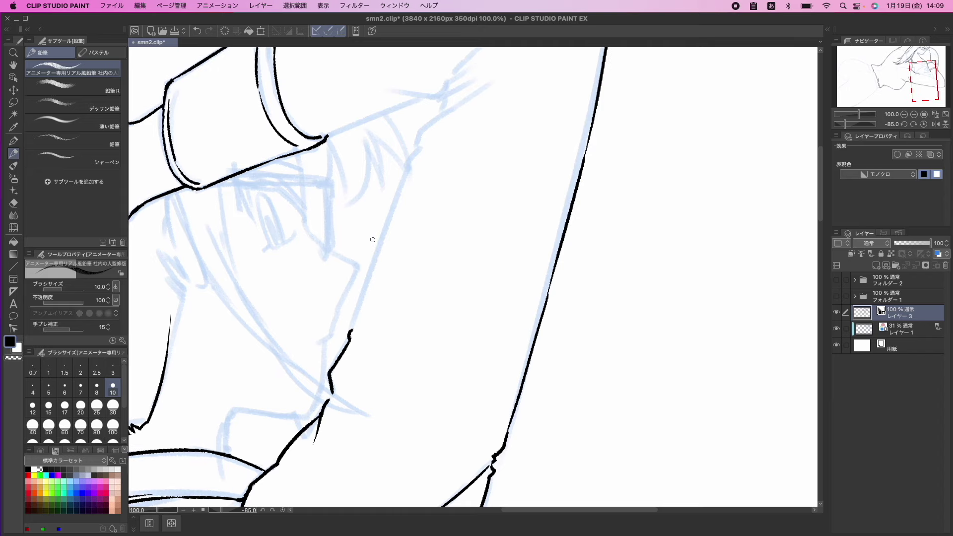
{"action": "key", "text": "^"}
{"action": "key", "text": "-"}
{"action": "key", "text": "-"}
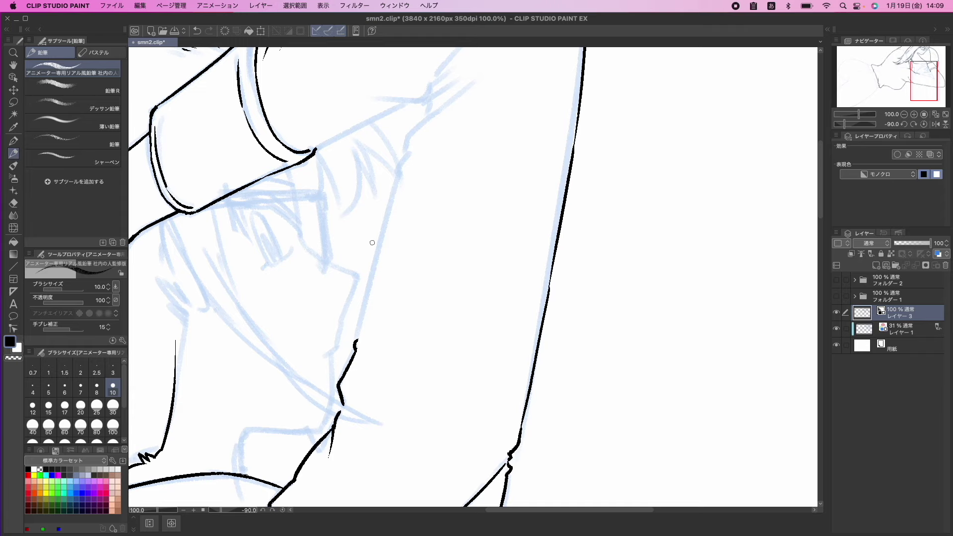
{"action": "scroll", "coordinate": [384, 232], "scroll_direction": "up", "scroll_amount": 6}
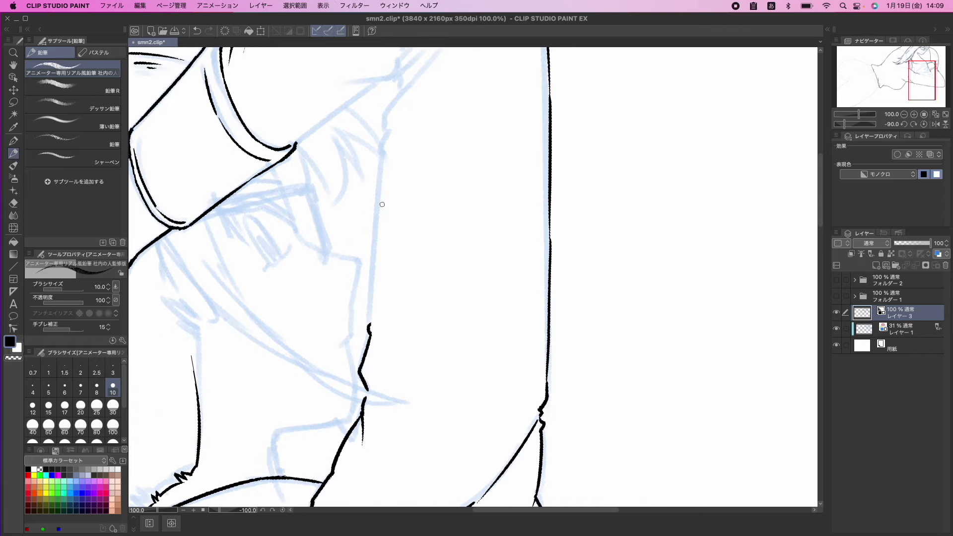
{"action": "left_click_drag", "start_coordinate": [391, 206], "coordinate": [380, 224]}
{"action": "left_click_drag", "start_coordinate": [352, 265], "coordinate": [489, 123]}
{"action": "key", "text": "super+z"}
{"action": "mouse_move", "coordinate": [353, 264]}
{"action": "left_mouse_down"}
{"action": "mouse_move", "coordinate": [481, 132]}
{"action": "mouse_move", "coordinate": [428, 212]}
{"action": "left_mouse_up"}
Ink the notched crease at the upper end of the inner arm contour and a tapering fold line beside it
{"action": "key", "text": "minus"}
{"action": "key", "text": "minus"}
{"action": "key", "text": "minus"}
{"action": "key", "text": "minus"}
{"action": "key", "text": "minus"}
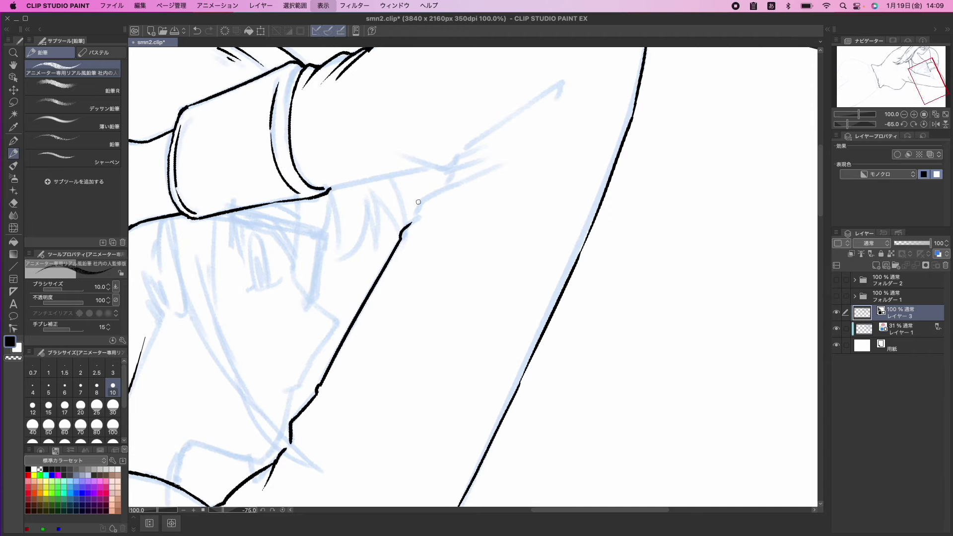
{"action": "left_click_drag", "start_coordinate": [402, 231], "coordinate": [467, 165]}
{"action": "left_click_drag", "start_coordinate": [416, 206], "coordinate": [432, 173]}
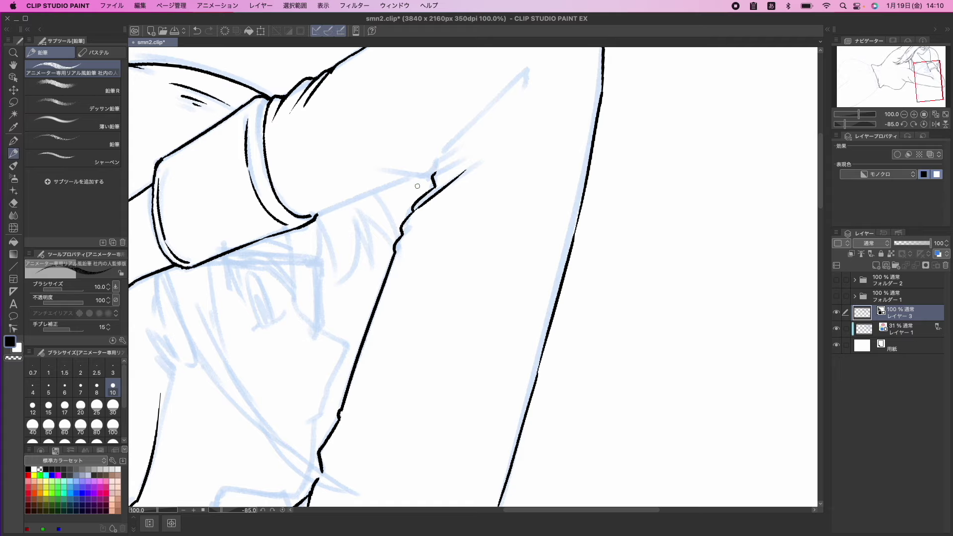
Ink the forearm sleeve's lower edge from the cuff to the inner elbow and add the tapering elbow folds
{"action": "mouse_move", "coordinate": [420, 169]}
{"action": "left_mouse_down"}
{"action": "mouse_move", "coordinate": [364, 218]}
{"action": "mouse_move", "coordinate": [410, 193]}
{"action": "mouse_move", "coordinate": [402, 183]}
{"action": "mouse_move", "coordinate": [434, 131]}
{"action": "mouse_move", "coordinate": [459, 126]}
{"action": "left_mouse_up"}
{"action": "mouse_move", "coordinate": [284, 284]}
{"action": "left_mouse_down"}
{"action": "mouse_move", "coordinate": [344, 261]}
{"action": "mouse_move", "coordinate": [355, 225]}
{"action": "left_mouse_up"}
{"action": "key", "text": "asciicircum"}
{"action": "key", "text": "asciicircum"}
{"action": "key", "text": "minus"}
{"action": "key", "text": "minus"}
{"action": "key", "text": "minus"}
{"action": "key", "text": "minus"}
{"action": "key", "text": "minus"}
{"action": "mouse_move", "coordinate": [320, 259]}
{"action": "left_mouse_down"}
{"action": "mouse_move", "coordinate": [396, 198]}
{"action": "mouse_move", "coordinate": [373, 219]}
{"action": "mouse_move", "coordinate": [391, 214]}
{"action": "mouse_move", "coordinate": [380, 236]}
{"action": "mouse_move", "coordinate": [387, 242]}
{"action": "mouse_move", "coordinate": [360, 241]}
{"action": "left_mouse_up"}
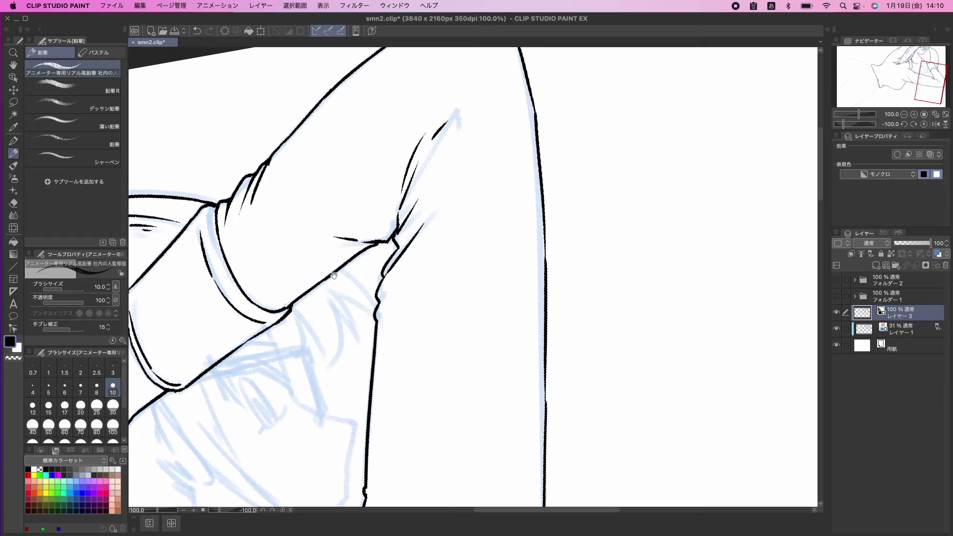
Add a curved crease across the forearm sleeve and close the pointed tip of the upper elbow fold
{"action": "mouse_move", "coordinate": [334, 276]}
{"action": "left_mouse_down"}
{"action": "mouse_move", "coordinate": [320, 283]}
{"action": "mouse_move", "coordinate": [288, 224]}
{"action": "left_mouse_up"}
{"action": "left_click_drag", "start_coordinate": [419, 208], "coordinate": [360, 261]}
{"action": "left_click_drag", "start_coordinate": [385, 201], "coordinate": [388, 218]}
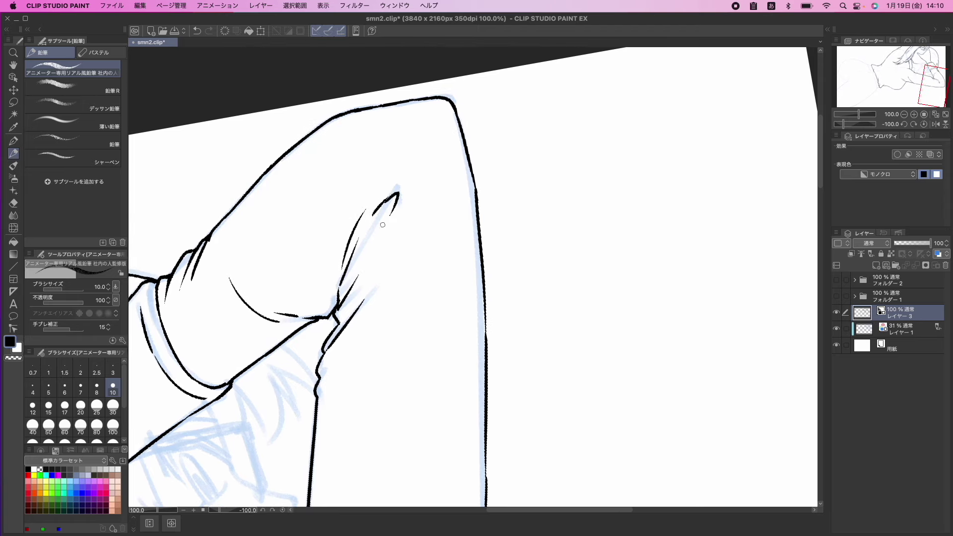
Ink tapering fold lines fanning out from the armpit below the neckline band, undoing one misplaced stroke
{"action": "scroll", "coordinate": [372, 255], "scroll_direction": "down", "scroll_amount": 10}
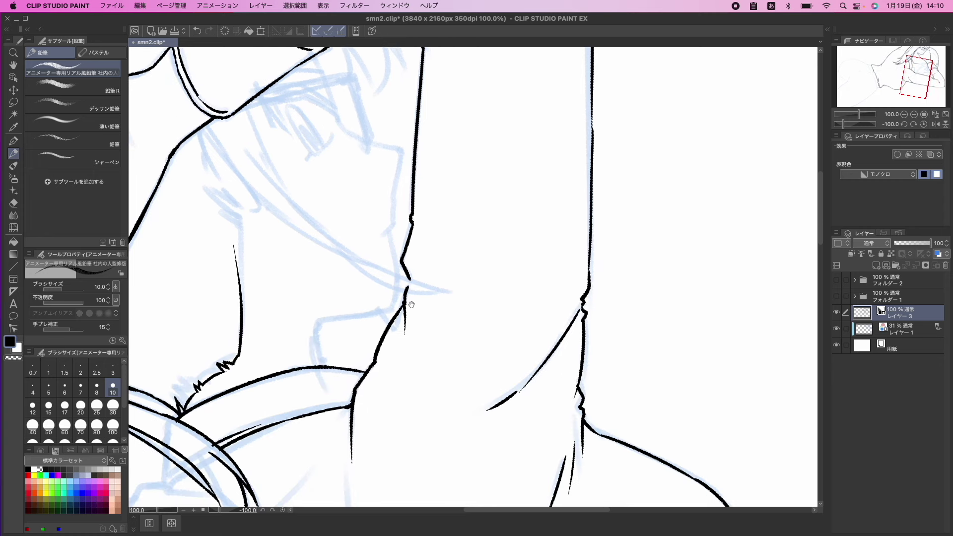
{"action": "scroll", "coordinate": [419, 287], "scroll_direction": "down", "scroll_amount": 6}
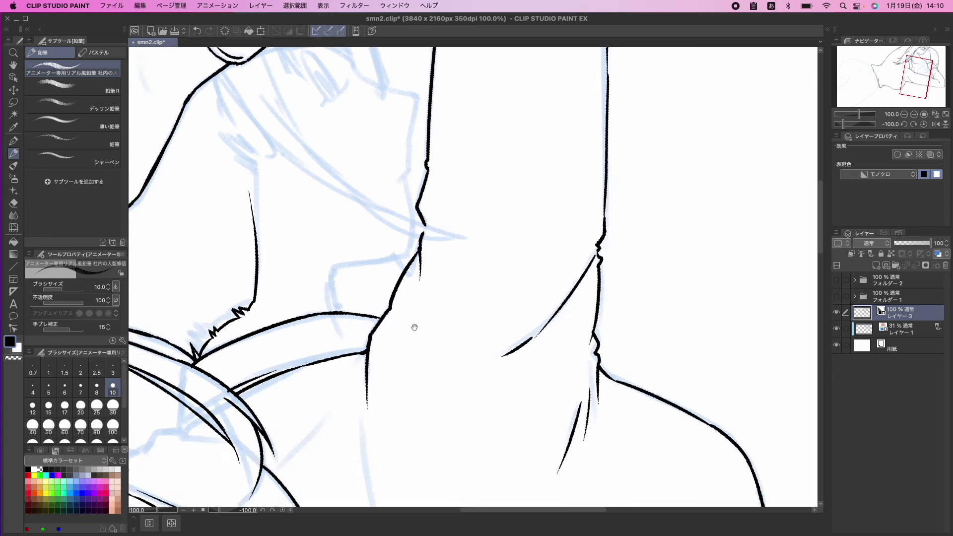
{"action": "key", "text": "minus"}
{"action": "key", "text": "minus"}
{"action": "key", "text": "minus"}
{"action": "key", "text": "asciicircum"}
{"action": "key", "text": "asciicircum"}
{"action": "key", "text": "asciicircum"}
{"action": "key", "text": "asciicircum"}
{"action": "key", "text": "asciicircum"}
{"action": "key", "text": "asciicircum"}
{"action": "key", "text": "asciicircum"}
{"action": "key", "text": "asciicircum"}
{"action": "key", "text": "asciicircum"}
{"action": "key", "text": "asciicircum"}
{"action": "key", "text": "asciicircum"}
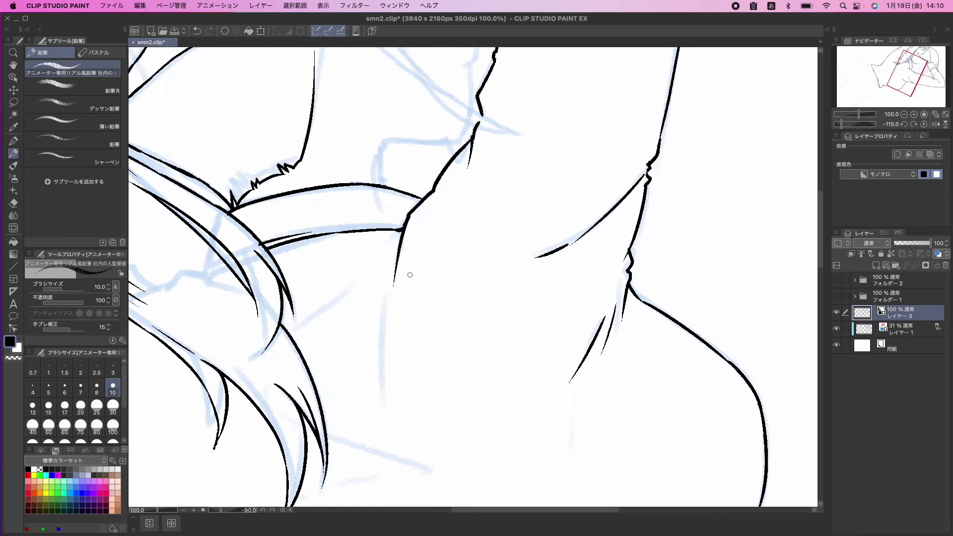
{"action": "mouse_move", "coordinate": [329, 348]}
{"action": "left_mouse_down"}
{"action": "mouse_move", "coordinate": [400, 242]}
{"action": "mouse_move", "coordinate": [351, 302]}
{"action": "left_mouse_up"}
{"action": "key", "text": "super+z"}
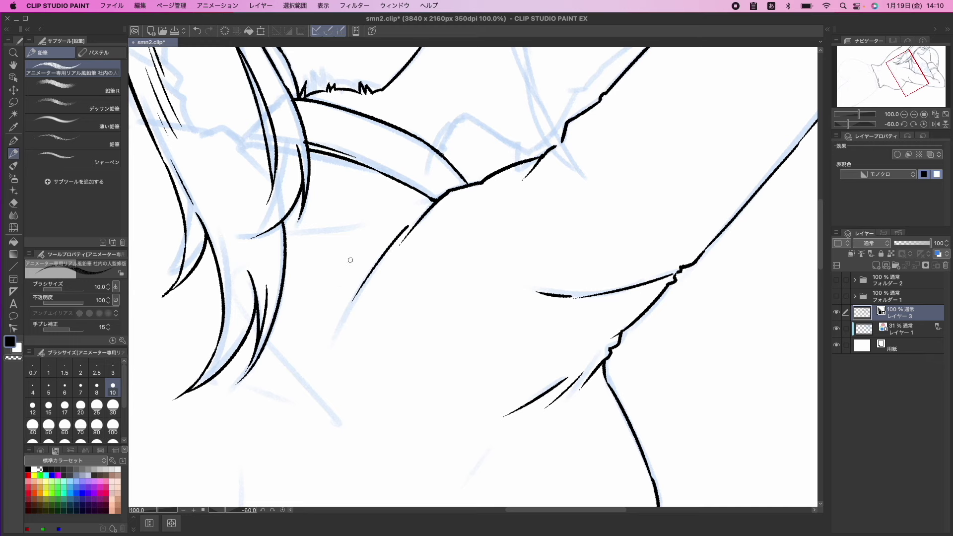
{"action": "key", "text": "minus"}
{"action": "key", "text": "minus"}
{"action": "key", "text": "minus"}
{"action": "mouse_move", "coordinate": [417, 214]}
{"action": "left_mouse_down"}
{"action": "mouse_move", "coordinate": [358, 258]}
{"action": "mouse_move", "coordinate": [318, 267]}
{"action": "left_mouse_up"}
Ink the upper lines of the pointed garment fold beside the large strand's tips and start its returning lower edge
{"action": "left_click_drag", "start_coordinate": [355, 356], "coordinate": [380, 218]}
{"action": "left_click_drag", "start_coordinate": [368, 314], "coordinate": [393, 248]}
{"action": "left_click_drag", "start_coordinate": [383, 342], "coordinate": [422, 234]}
{"action": "left_click_drag", "start_coordinate": [402, 281], "coordinate": [394, 301]}
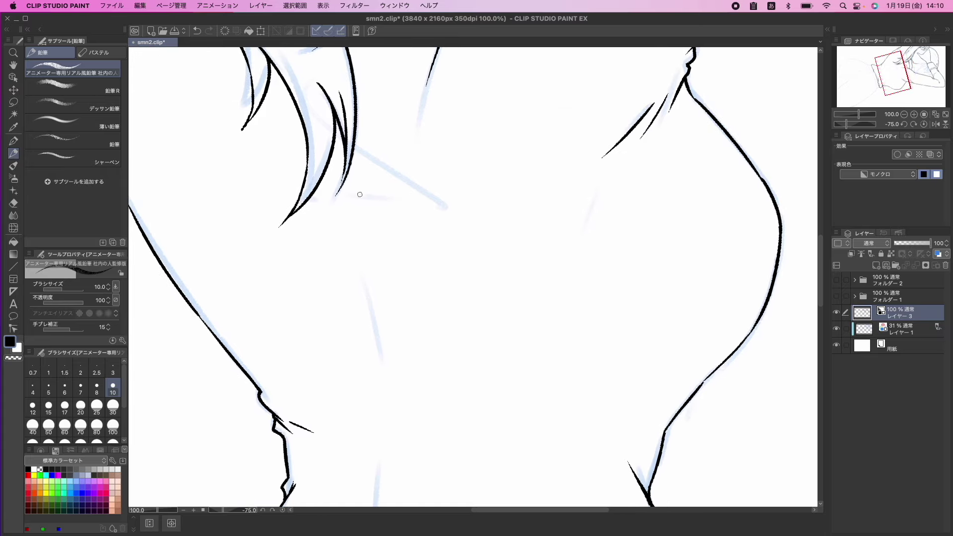
{"action": "key", "text": "minus"}
{"action": "key", "text": "minus"}
{"action": "key", "text": "minus"}
{"action": "key", "text": "minus"}
{"action": "key", "text": "minus"}
{"action": "key", "text": "minus"}
{"action": "key", "text": "minus"}
{"action": "key", "text": "minus"}
{"action": "key", "text": "minus"}
{"action": "key", "text": "minus"}
{"action": "key", "text": "minus"}
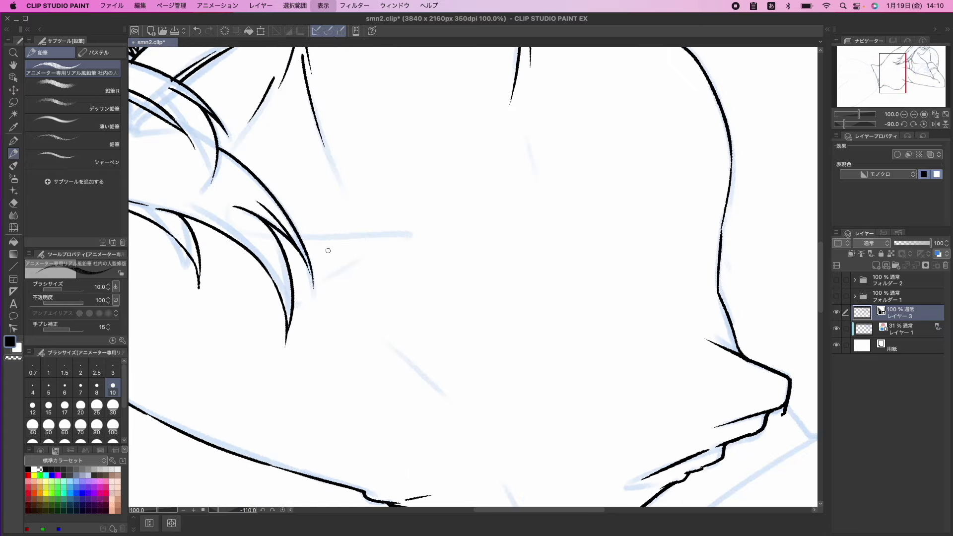
{"action": "scroll", "coordinate": [335, 268], "scroll_direction": "down", "scroll_amount": 3}
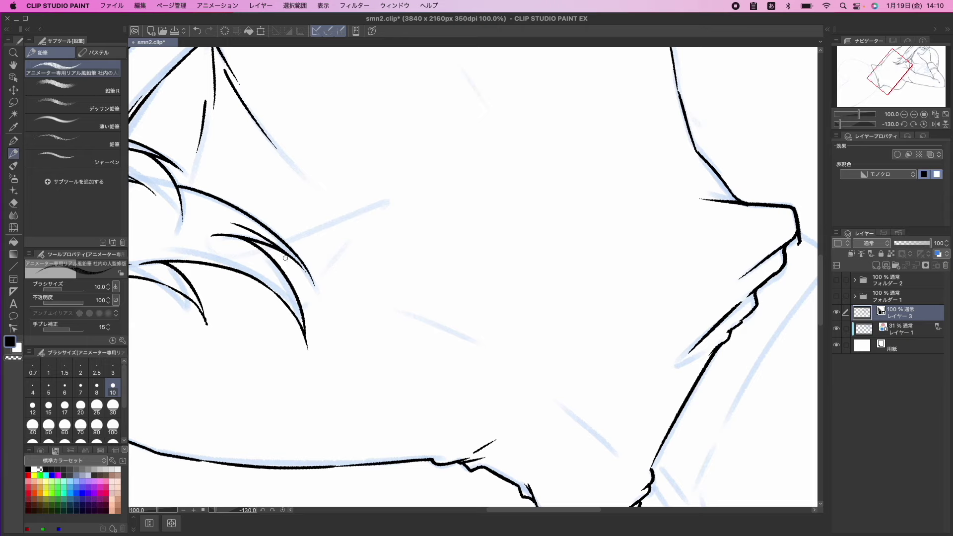
{"action": "left_click_drag", "start_coordinate": [331, 243], "coordinate": [319, 249]}
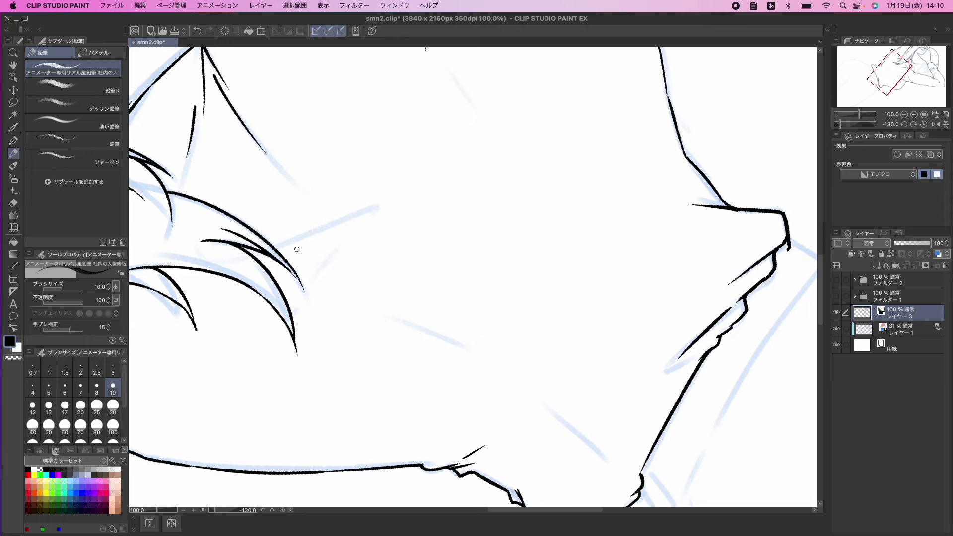
{"action": "mouse_move", "coordinate": [315, 230]}
{"action": "left_mouse_down"}
{"action": "mouse_move", "coordinate": [306, 236]}
{"action": "mouse_move", "coordinate": [314, 219]}
{"action": "mouse_move", "coordinate": [379, 206]}
{"action": "mouse_move", "coordinate": [327, 255]}
{"action": "left_mouse_up"}
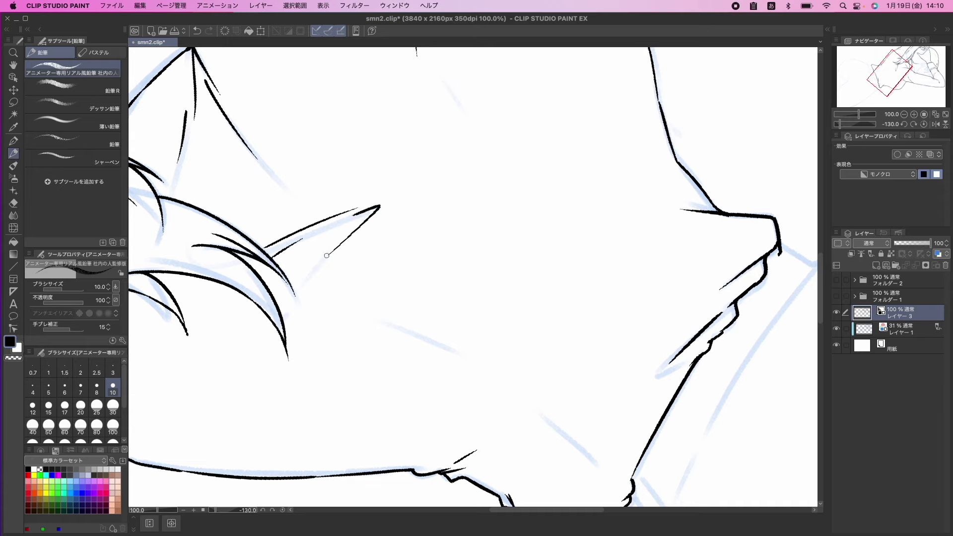
Extend the pointed fold's lower edge and add a short diagonal line beside the large strand's lowest tip
{"action": "key", "text": "minus"}
{"action": "key", "text": "minus"}
{"action": "key", "text": "asciicircum"}
{"action": "key", "text": "asciicircum"}
{"action": "key", "text": "asciicircum"}
{"action": "key", "text": "asciicircum"}
{"action": "key", "text": "asciicircum"}
{"action": "key", "text": "asciicircum"}
{"action": "key", "text": "asciicircum"}
{"action": "key", "text": "asciicircum"}
{"action": "key", "text": "asciicircum"}
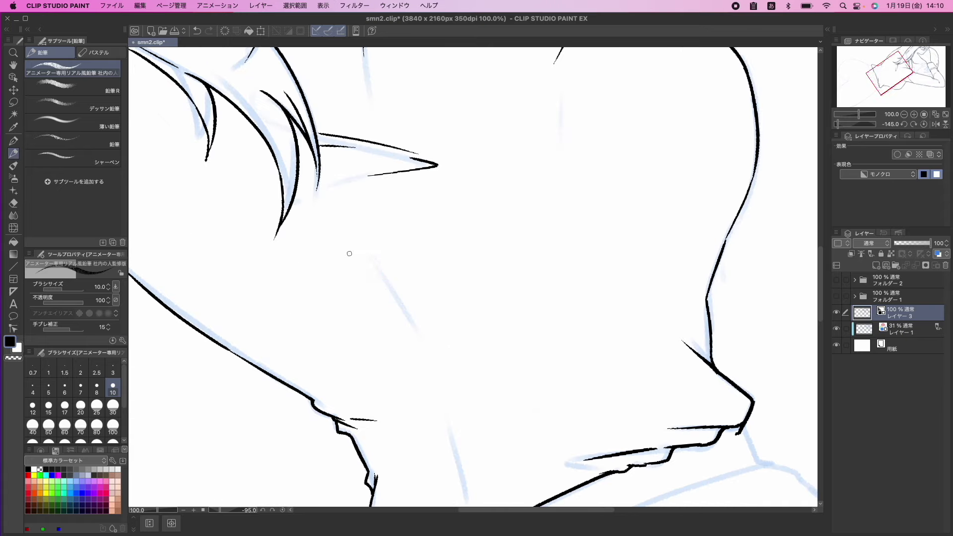
{"action": "left_click_drag", "start_coordinate": [347, 178], "coordinate": [278, 238]}
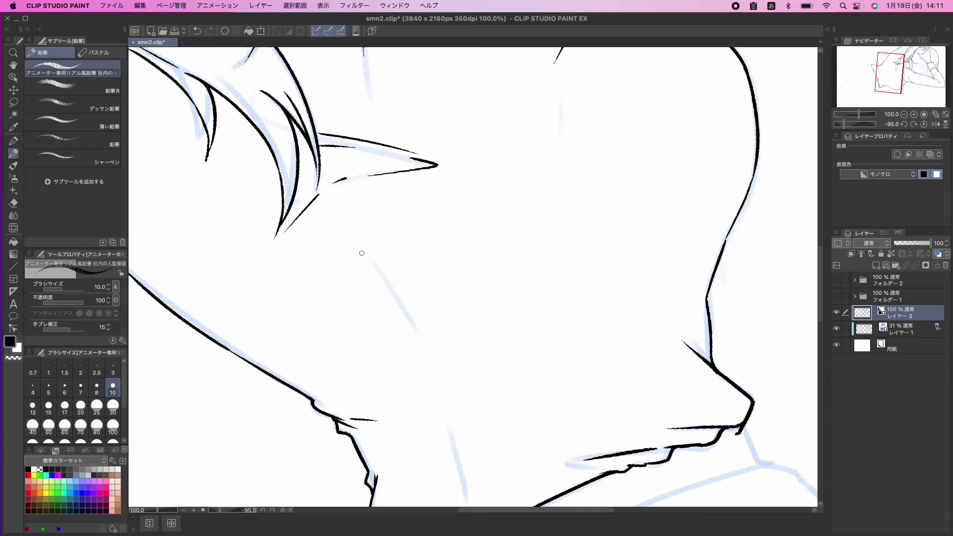
Ink short tapering crease lines across the middle of the back and one near-vertical crease above the garment's hem
{"action": "mouse_move", "coordinate": [310, 275]}
{"action": "left_mouse_down"}
{"action": "mouse_move", "coordinate": [337, 266]}
{"action": "mouse_move", "coordinate": [372, 273]}
{"action": "left_mouse_up"}
{"action": "left_click_drag", "start_coordinate": [444, 308], "coordinate": [403, 223]}
{"action": "mouse_move", "coordinate": [351, 203]}
{"action": "left_mouse_down"}
{"action": "mouse_move", "coordinate": [428, 188]}
{"action": "mouse_move", "coordinate": [531, 206]}
{"action": "left_mouse_up"}
{"action": "left_click_drag", "start_coordinate": [435, 362], "coordinate": [427, 297]}
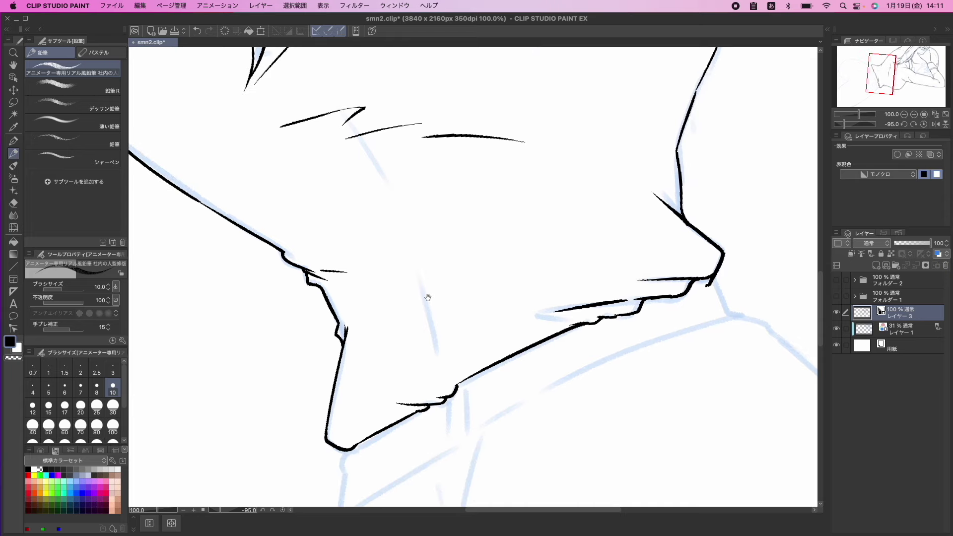
{"action": "left_click_drag", "start_coordinate": [424, 231], "coordinate": [437, 305]}
{"action": "left_click_drag", "start_coordinate": [473, 233], "coordinate": [453, 291]}
Flip the canvas view horizontally and frame the un-inked face sketch beneath the raised forearm at 100%
{"action": "scroll", "coordinate": [447, 284], "scroll_direction": "down", "scroll_amount": 4}
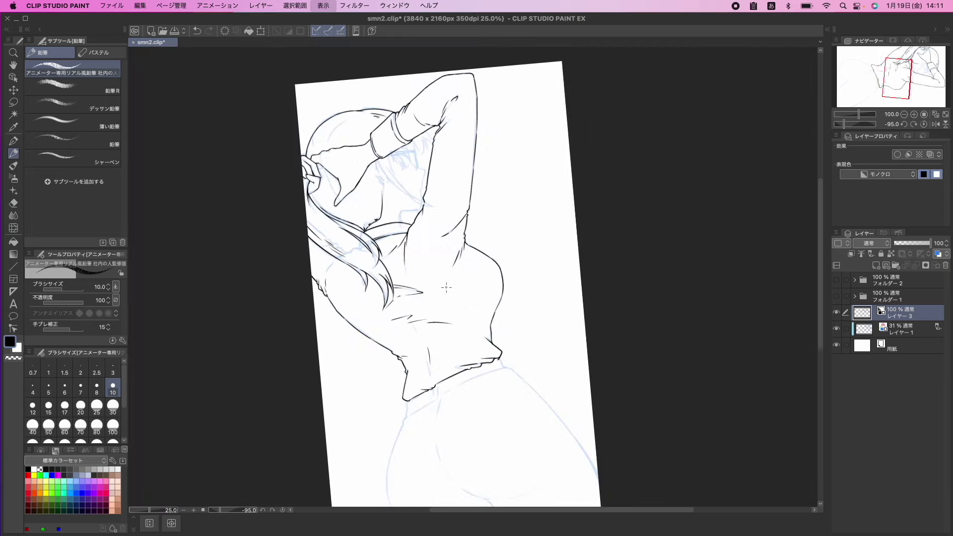
{"action": "scroll", "coordinate": [443, 276], "scroll_direction": "up", "scroll_amount": 2}
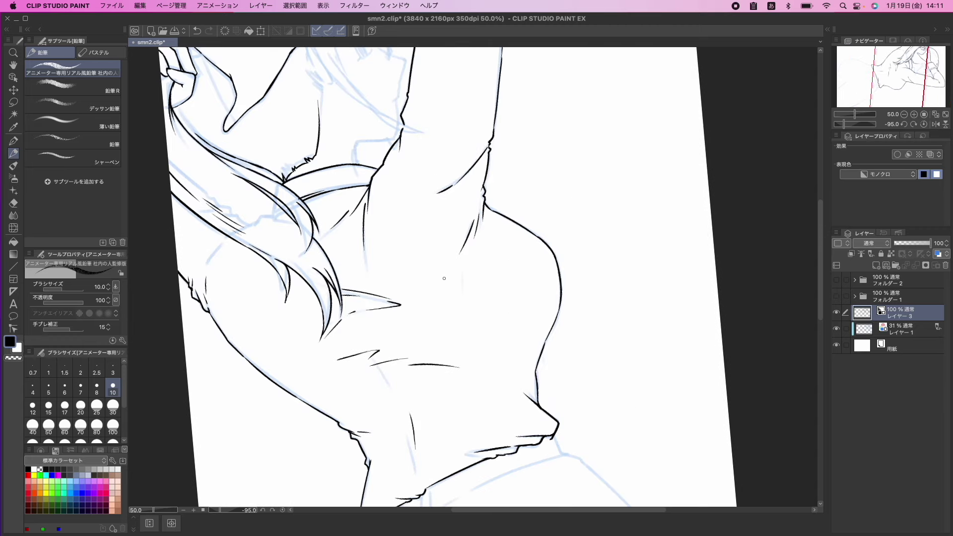
{"action": "key", "text": "v"}
{"action": "key", "text": "v"}
{"action": "key", "text": "h"}
{"action": "left_click_drag", "start_coordinate": [573, 170], "coordinate": [493, 256]}
{"action": "left_click_drag", "start_coordinate": [462, 137], "coordinate": [434, 211]}
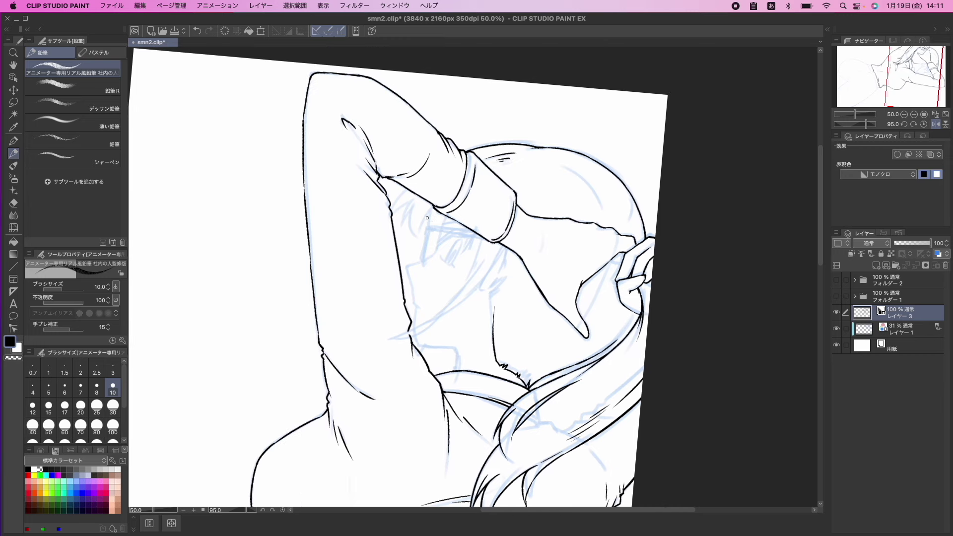
{"action": "key", "text": "asciicircum"}
{"action": "key", "text": "asciicircum"}
{"action": "key", "text": "minus"}
{"action": "key", "text": "super+plus"}
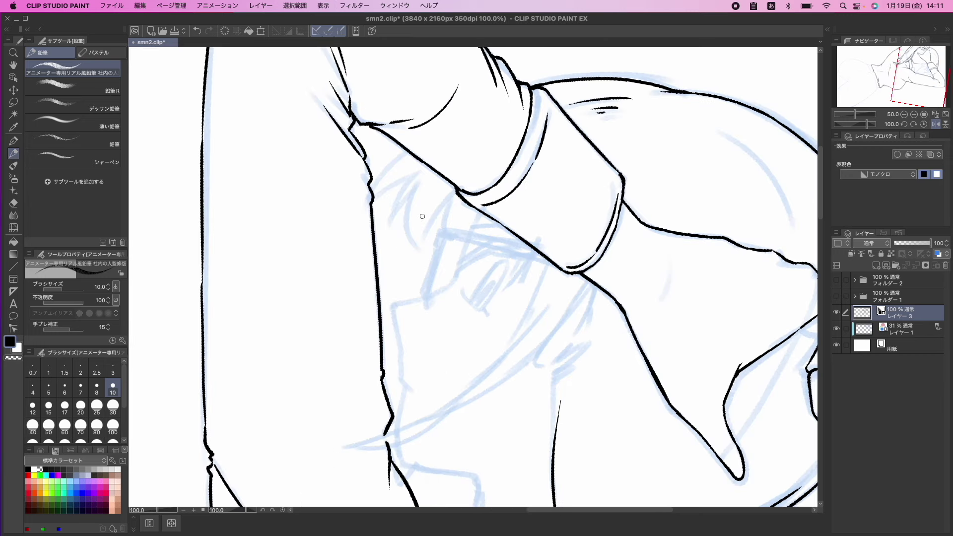
{"action": "left_click_drag", "start_coordinate": [437, 193], "coordinate": [432, 198]}
{"action": "key", "text": "minus"}
{"action": "key", "text": "minus"}
{"action": "key", "text": "minus"}
{"action": "key", "text": "minus"}
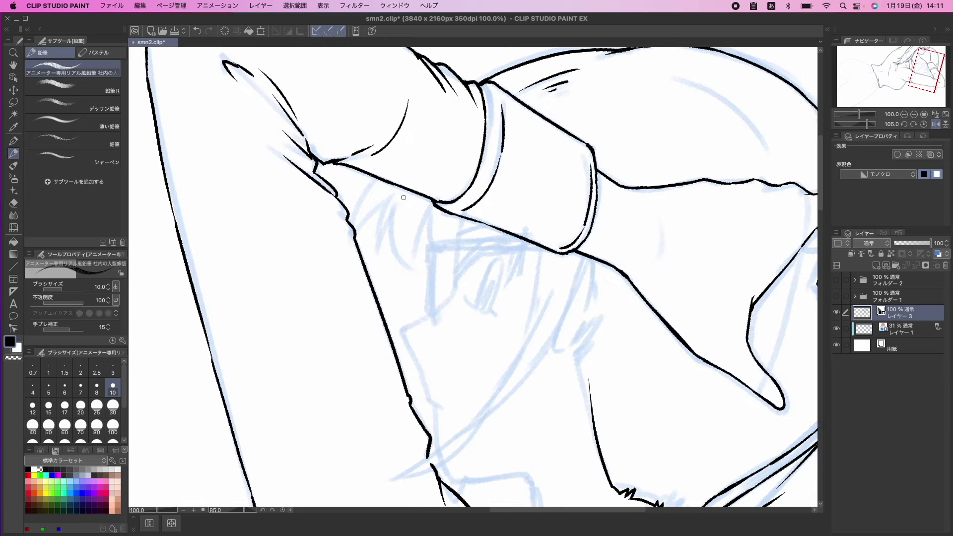
{"action": "key", "text": "asciicircum"}
{"action": "key", "text": "asciicircum"}
{"action": "mouse_move", "coordinate": [346, 233]}
{"action": "left_mouse_down"}
{"action": "mouse_move", "coordinate": [327, 236]}
{"action": "mouse_move", "coordinate": [347, 224]}
{"action": "mouse_move", "coordinate": [344, 236]}
{"action": "left_mouse_up"}
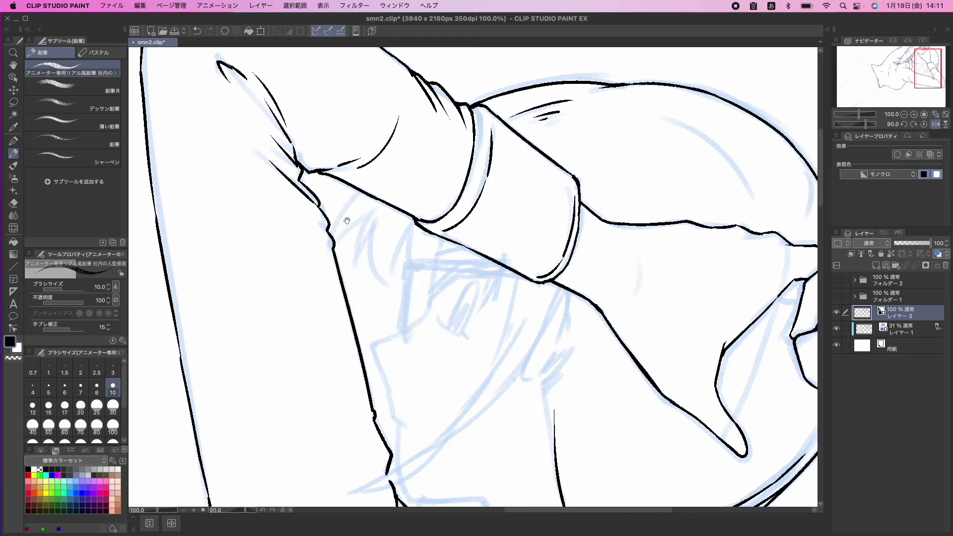
Ink the first short curved hair-fringe strands in the gap between the torn arm contour and the raised forearm
{"action": "left_click_drag", "start_coordinate": [316, 193], "coordinate": [305, 200]}
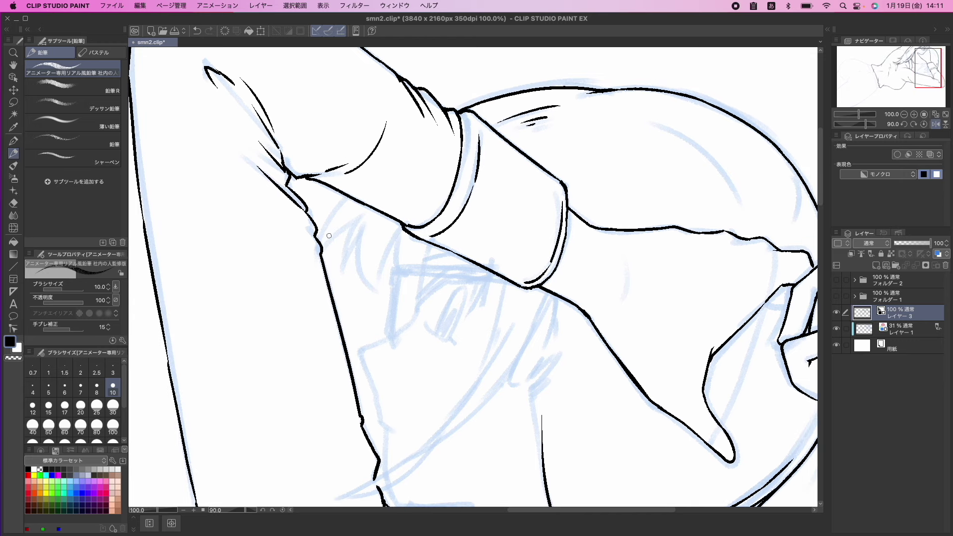
{"action": "left_click_drag", "start_coordinate": [321, 245], "coordinate": [348, 198]}
{"action": "left_click_drag", "start_coordinate": [321, 261], "coordinate": [370, 213]}
{"action": "left_click_drag", "start_coordinate": [342, 281], "coordinate": [368, 212]}
{"action": "left_click_drag", "start_coordinate": [341, 280], "coordinate": [375, 225]}
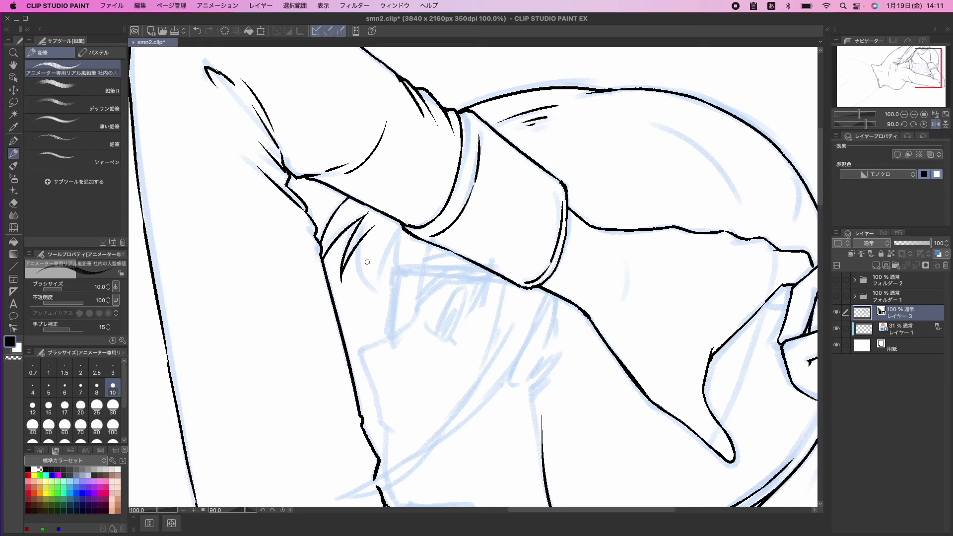
Ink the larger pointed fringe lock and the short strand beside it, beneath the raised forearm
{"action": "key", "text": "minus"}
{"action": "key", "text": "asciicircum"}
{"action": "key", "text": "asciicircum"}
{"action": "key", "text": "asciicircum"}
{"action": "key", "text": "asciicircum"}
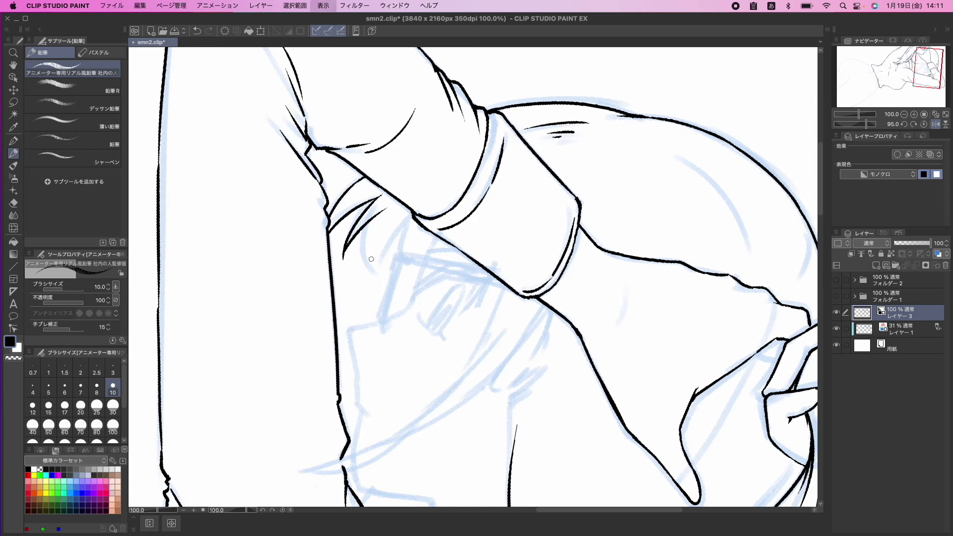
{"action": "mouse_move", "coordinate": [371, 255]}
{"action": "left_mouse_down"}
{"action": "mouse_move", "coordinate": [381, 224]}
{"action": "mouse_move", "coordinate": [357, 257]}
{"action": "mouse_move", "coordinate": [362, 293]}
{"action": "left_mouse_up"}
{"action": "key", "text": "super+z"}
{"action": "mouse_move", "coordinate": [373, 220]}
{"action": "left_mouse_down"}
{"action": "mouse_move", "coordinate": [363, 272]}
{"action": "mouse_move", "coordinate": [413, 225]}
{"action": "left_mouse_up"}
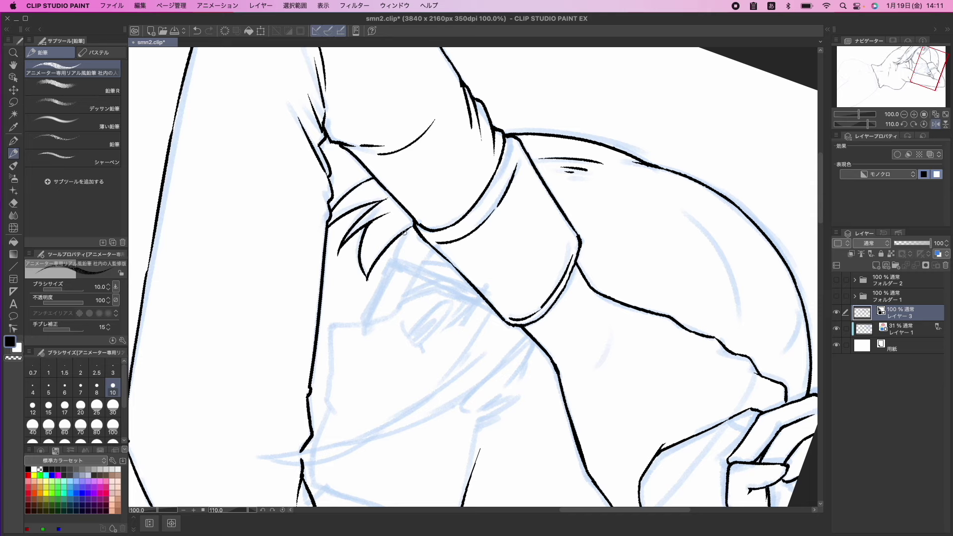
{"action": "left_click_drag", "start_coordinate": [397, 262], "coordinate": [357, 246]}
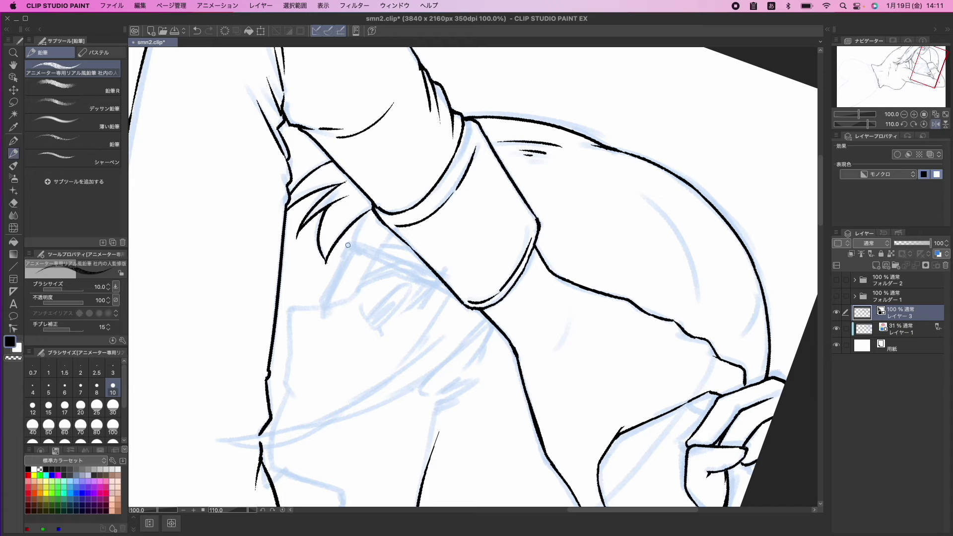
{"action": "left_click_drag", "start_coordinate": [354, 243], "coordinate": [371, 211]}
Ink the face profile from the forearm's lower edge down the forehead and nose bridge to the nose tip
{"action": "key", "text": "minus"}
{"action": "key", "text": "minus"}
{"action": "key", "text": "minus"}
{"action": "key", "text": "minus"}
{"action": "left_click_drag", "start_coordinate": [375, 286], "coordinate": [374, 243]}
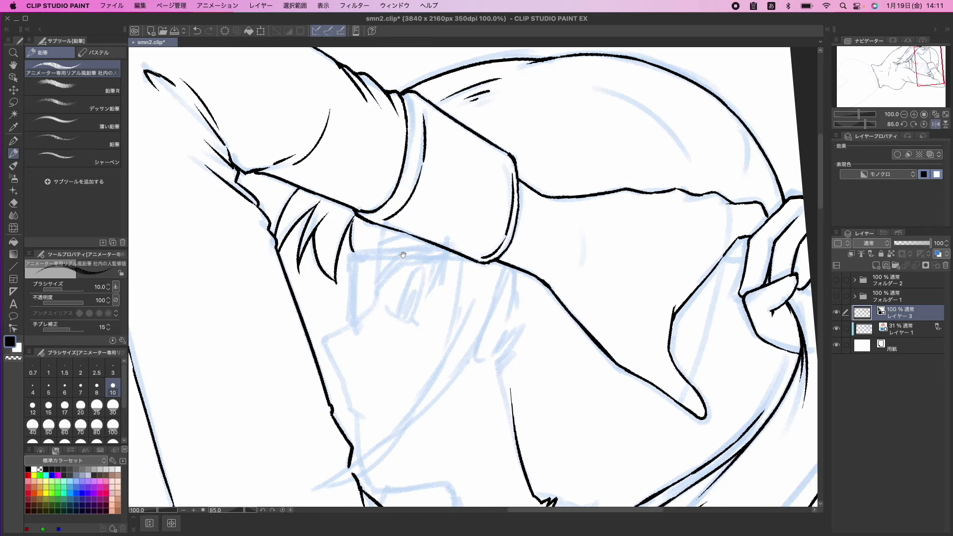
{"action": "key", "text": "minus"}
{"action": "key", "text": "minus"}
{"action": "key", "text": "super+z"}
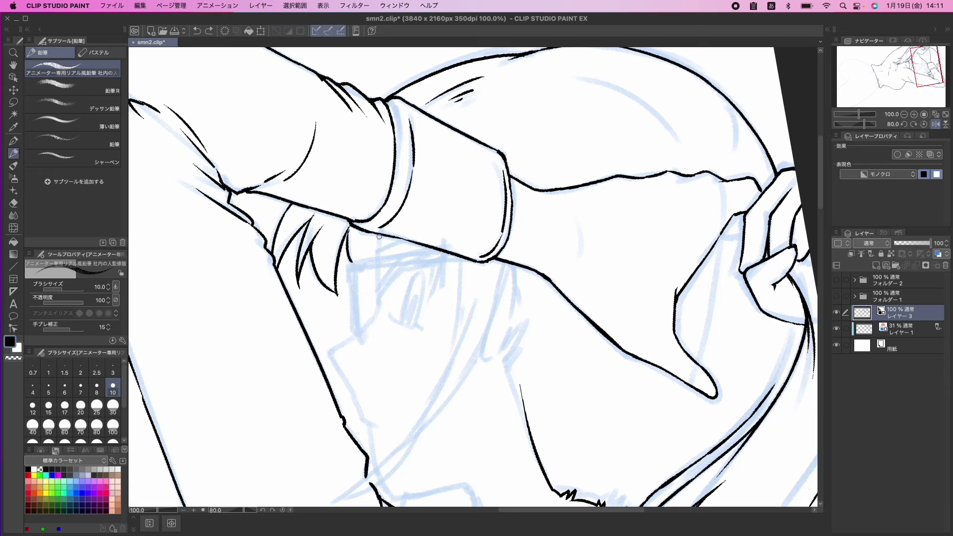
{"action": "mouse_move", "coordinate": [381, 235]}
{"action": "left_mouse_down"}
{"action": "mouse_move", "coordinate": [373, 319]}
{"action": "mouse_move", "coordinate": [375, 277]}
{"action": "left_mouse_up"}
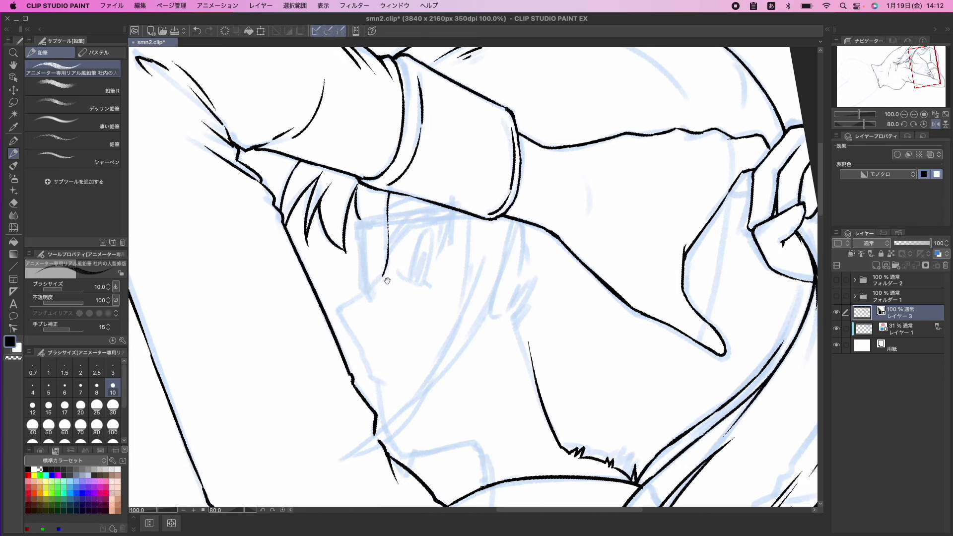
{"action": "mouse_move", "coordinate": [385, 269]}
{"action": "left_mouse_down"}
{"action": "mouse_move", "coordinate": [341, 307]}
{"action": "mouse_move", "coordinate": [374, 234]}
{"action": "mouse_move", "coordinate": [353, 255]}
{"action": "left_mouse_up"}
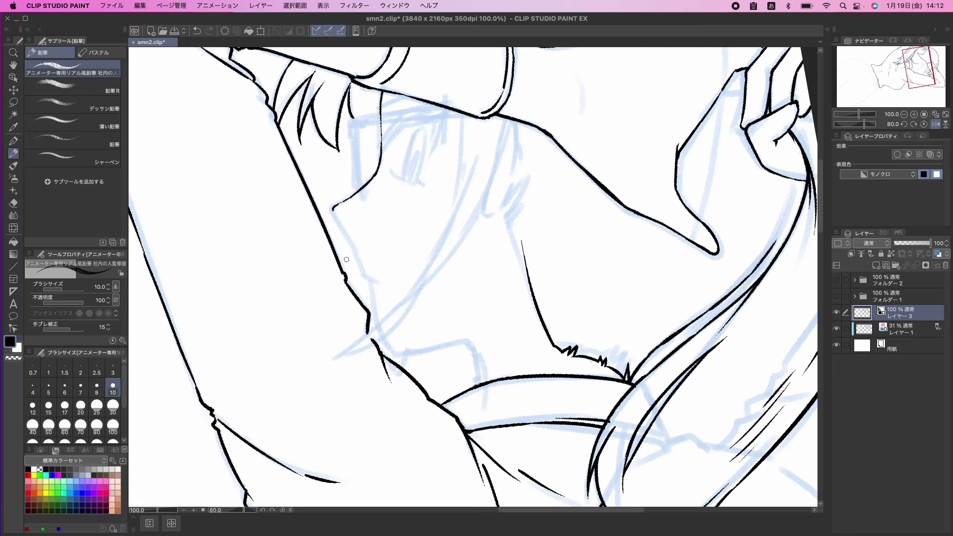
Ink the profile from the nose tip along the nose's underside toward the mouth, undoing the stray last stroke
{"action": "key", "text": "minus"}
{"action": "key", "text": "minus"}
{"action": "key", "text": "minus"}
{"action": "key", "text": "minus"}
{"action": "key", "text": "minus"}
{"action": "key", "text": "minus"}
{"action": "key", "text": "minus"}
{"action": "key", "text": "minus"}
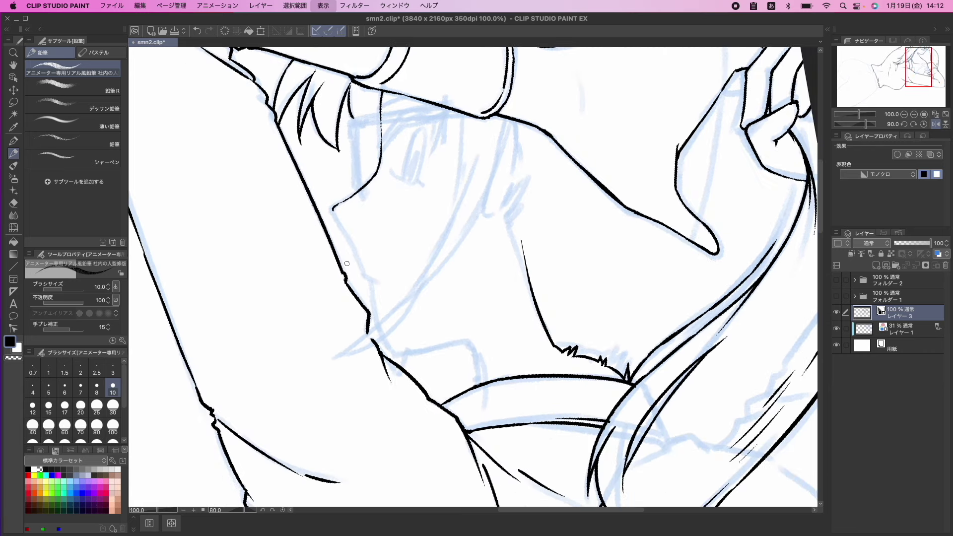
{"action": "mouse_move", "coordinate": [374, 310]}
{"action": "left_mouse_down"}
{"action": "mouse_move", "coordinate": [400, 332]}
{"action": "mouse_move", "coordinate": [438, 204]}
{"action": "mouse_move", "coordinate": [434, 300]}
{"action": "mouse_move", "coordinate": [406, 276]}
{"action": "mouse_move", "coordinate": [317, 289]}
{"action": "mouse_move", "coordinate": [311, 276]}
{"action": "mouse_move", "coordinate": [291, 291]}
{"action": "mouse_move", "coordinate": [303, 304]}
{"action": "left_mouse_up"}
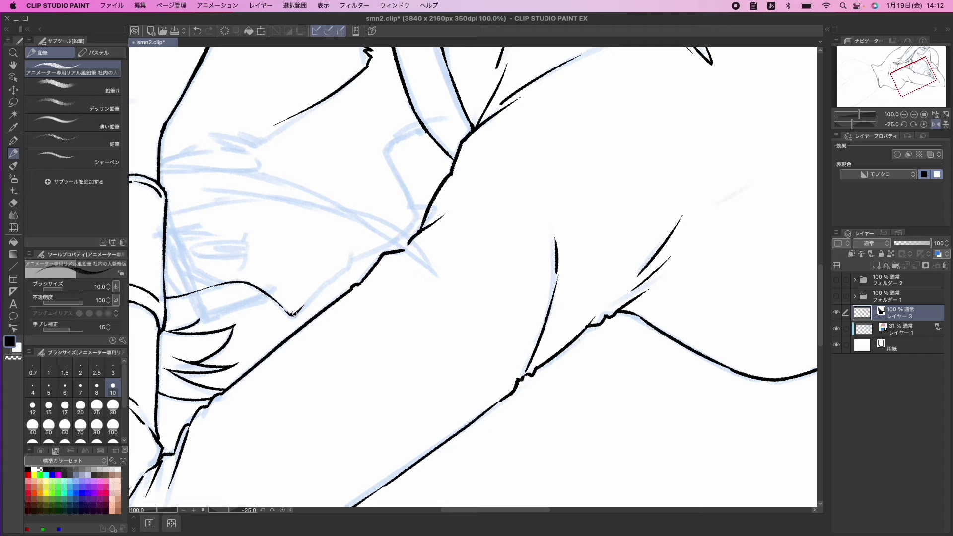
{"action": "left_click_drag", "start_coordinate": [295, 313], "coordinate": [352, 259]}
{"action": "mouse_move", "coordinate": [356, 259]}
{"action": "left_mouse_down"}
{"action": "mouse_move", "coordinate": [390, 242]}
{"action": "mouse_move", "coordinate": [412, 211]}
{"action": "mouse_move", "coordinate": [359, 234]}
{"action": "mouse_move", "coordinate": [423, 177]}
{"action": "mouse_move", "coordinate": [476, 196]}
{"action": "mouse_move", "coordinate": [388, 262]}
{"action": "mouse_move", "coordinate": [428, 222]}
{"action": "mouse_move", "coordinate": [387, 266]}
{"action": "left_mouse_up"}
{"action": "key", "text": "super+z"}
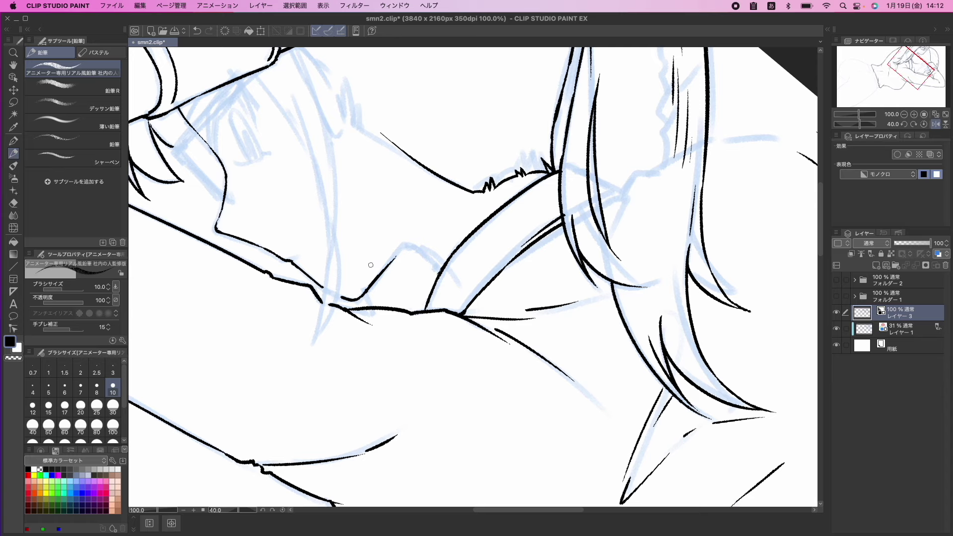
Extend the chin contour beside the arm up to its rounded outer corner
{"action": "left_click_drag", "start_coordinate": [387, 243], "coordinate": [373, 250]}
{"action": "key", "text": "asciicircum"}
{"action": "key", "text": "minus"}
{"action": "key", "text": "minus"}
{"action": "key", "text": "minus"}
{"action": "key", "text": "asciicircum"}
{"action": "key", "text": "asciicircum"}
{"action": "key", "text": "asciicircum"}
{"action": "key", "text": "asciicircum"}
{"action": "left_click_drag", "start_coordinate": [361, 267], "coordinate": [394, 241]}
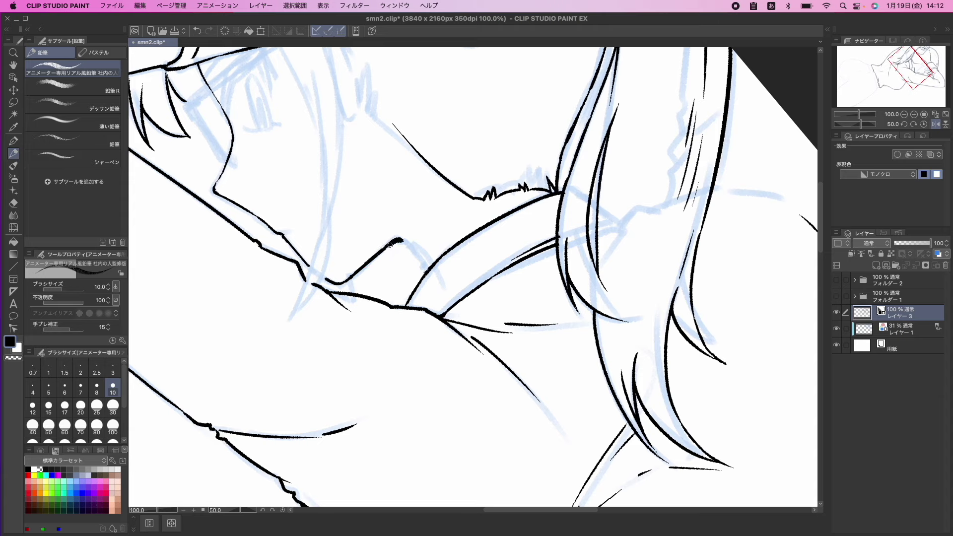
Ink the line from the chin's thickened corner to the edge of the neckband
{"action": "key", "text": "asciicircum"}
{"action": "key", "text": "minus"}
{"action": "key", "text": "minus"}
{"action": "key", "text": "minus"}
{"action": "key", "text": "minus"}
{"action": "key", "text": "minus"}
{"action": "key", "text": "minus"}
{"action": "key", "text": "minus"}
{"action": "key", "text": "minus"}
{"action": "key", "text": "minus"}
{"action": "key", "text": "minus"}
{"action": "key", "text": "minus"}
{"action": "key", "text": "minus"}
{"action": "key", "text": "minus"}
{"action": "key", "text": "minus"}
{"action": "key", "text": "minus"}
{"action": "key", "text": "minus"}
{"action": "key", "text": "minus"}
{"action": "mouse_move", "coordinate": [457, 340]}
{"action": "left_mouse_down"}
{"action": "mouse_move", "coordinate": [436, 229]}
{"action": "mouse_move", "coordinate": [456, 215]}
{"action": "mouse_move", "coordinate": [426, 241]}
{"action": "mouse_move", "coordinate": [452, 218]}
{"action": "left_mouse_up"}
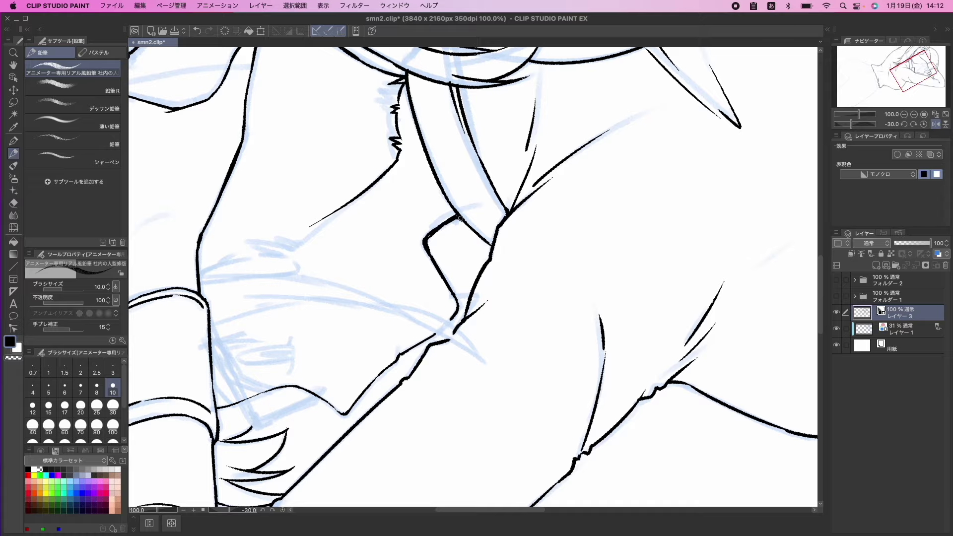
{"action": "key", "text": "minus"}
{"action": "key", "text": "minus"}
{"action": "key", "text": "minus"}
{"action": "key", "text": "asciicircum"}
{"action": "key", "text": "asciicircum"}
{"action": "key", "text": "asciicircum"}
{"action": "key", "text": "asciicircum"}
{"action": "key", "text": "asciicircum"}
{"action": "key", "text": "asciicircum"}
{"action": "key", "text": "asciicircum"}
{"action": "key", "text": "asciicircum"}
{"action": "key", "text": "asciicircum"}
{"action": "key", "text": "asciicircum"}
{"action": "key", "text": "asciicircum"}
{"action": "key", "text": "asciicircum"}
{"action": "key", "text": "asciicircum"}
{"action": "key", "text": "asciicircum"}
{"action": "key", "text": "asciicircum"}
{"action": "key", "text": "asciicircum"}
{"action": "key", "text": "asciicircum"}
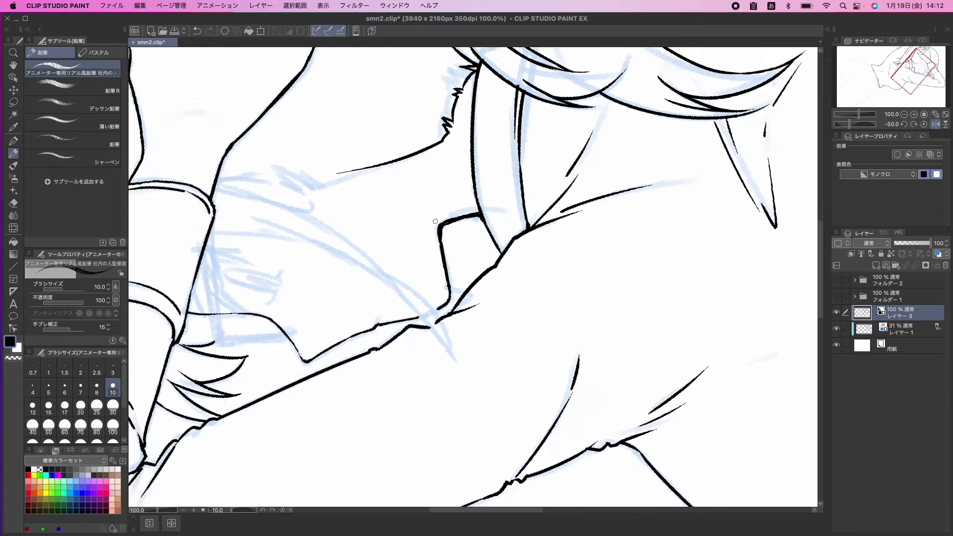
{"action": "key", "text": "asciicircum"}
{"action": "key", "text": "asciicircum"}
{"action": "key", "text": "asciicircum"}
{"action": "key", "text": "asciicircum"}
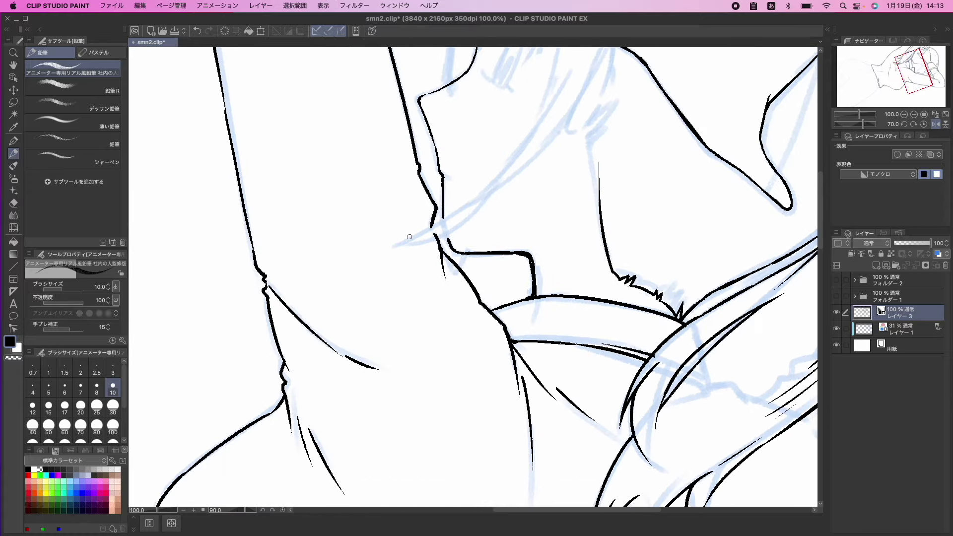
Ink tapering root lines for the long hair strand across the cheek, plus its outer edge starting at the forearm cuff
{"action": "mouse_move", "coordinate": [388, 285]}
{"action": "left_mouse_down"}
{"action": "mouse_move", "coordinate": [366, 387]}
{"action": "mouse_move", "coordinate": [353, 336]}
{"action": "mouse_move", "coordinate": [312, 313]}
{"action": "left_mouse_up"}
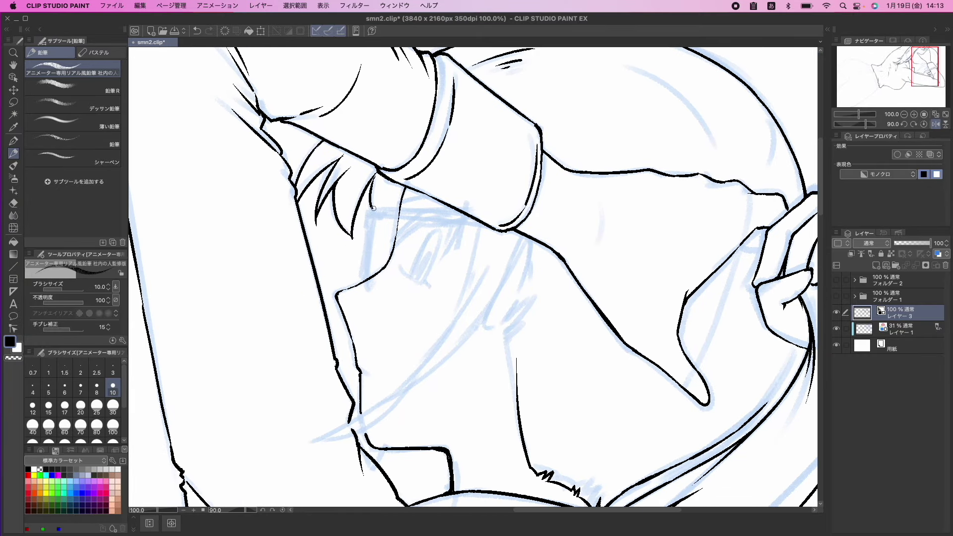
{"action": "left_click_drag", "start_coordinate": [404, 242], "coordinate": [375, 220]}
{"action": "key", "text": "asciicircum"}
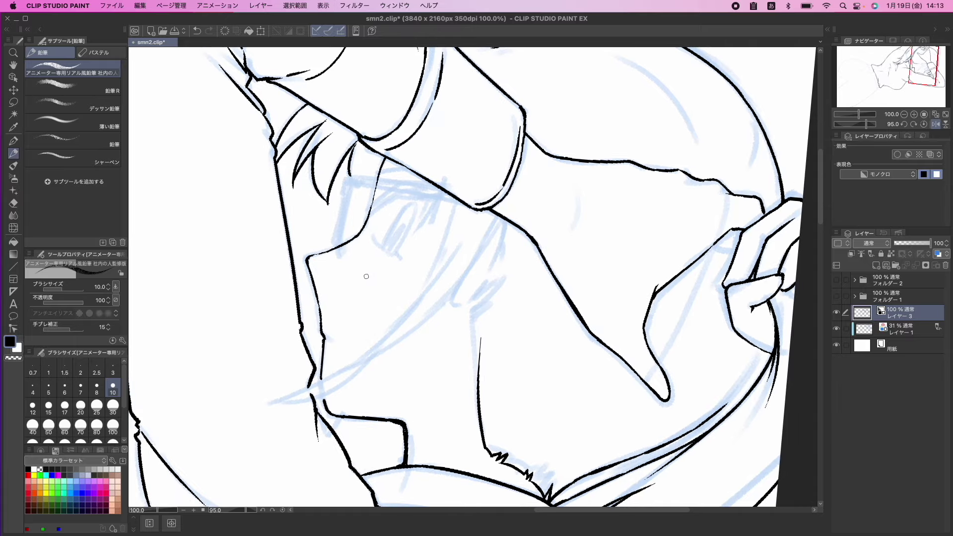
{"action": "key", "text": "minus"}
{"action": "key", "text": "minus"}
{"action": "key", "text": "minus"}
{"action": "key", "text": "minus"}
{"action": "key", "text": "minus"}
{"action": "key", "text": "minus"}
{"action": "key", "text": "minus"}
{"action": "key", "text": "minus"}
{"action": "key", "text": "minus"}
{"action": "key", "text": "minus"}
{"action": "key", "text": "minus"}
{"action": "key", "text": "minus"}
{"action": "key", "text": "minus"}
{"action": "key", "text": "minus"}
{"action": "key", "text": "minus"}
{"action": "key", "text": "minus"}
{"action": "key", "text": "minus"}
{"action": "key", "text": "minus"}
{"action": "key", "text": "minus"}
{"action": "mouse_move", "coordinate": [366, 291]}
{"action": "left_mouse_down"}
{"action": "mouse_move", "coordinate": [432, 334]}
{"action": "mouse_move", "coordinate": [461, 340]}
{"action": "mouse_move", "coordinate": [381, 315]}
{"action": "mouse_move", "coordinate": [436, 250]}
{"action": "left_mouse_up"}
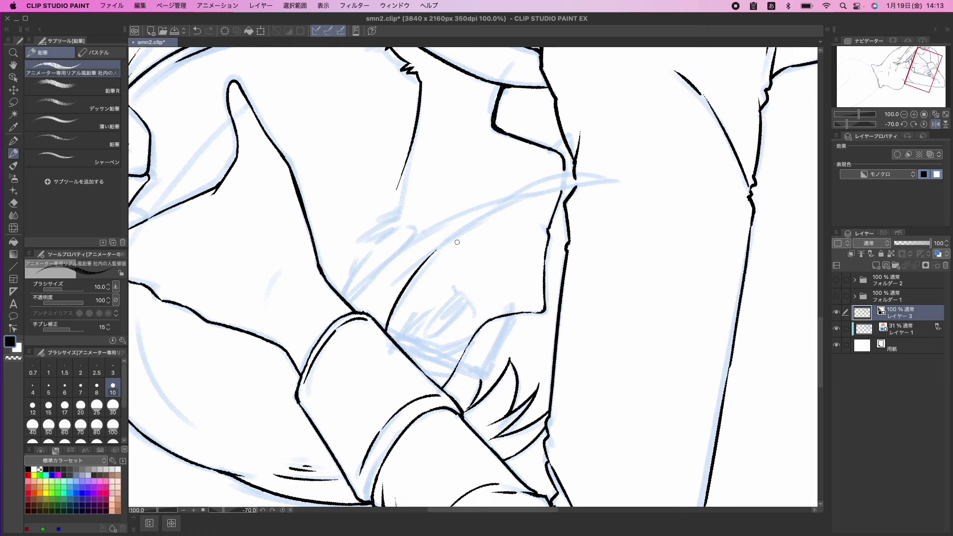
{"action": "mouse_move", "coordinate": [404, 286]}
{"action": "left_mouse_down"}
{"action": "mouse_move", "coordinate": [361, 297]}
{"action": "mouse_move", "coordinate": [369, 269]}
{"action": "left_mouse_up"}
{"action": "key", "text": "super+z"}
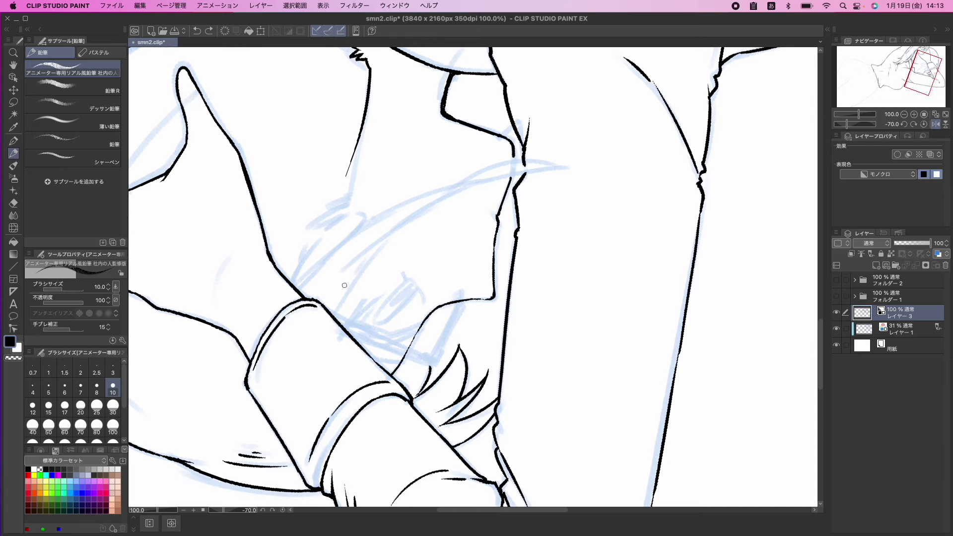
{"action": "left_click_drag", "start_coordinate": [335, 313], "coordinate": [386, 244]}
{"action": "mouse_move", "coordinate": [331, 303]}
{"action": "left_mouse_down"}
{"action": "mouse_move", "coordinate": [378, 242]}
{"action": "mouse_move", "coordinate": [414, 216]}
{"action": "left_mouse_up"}
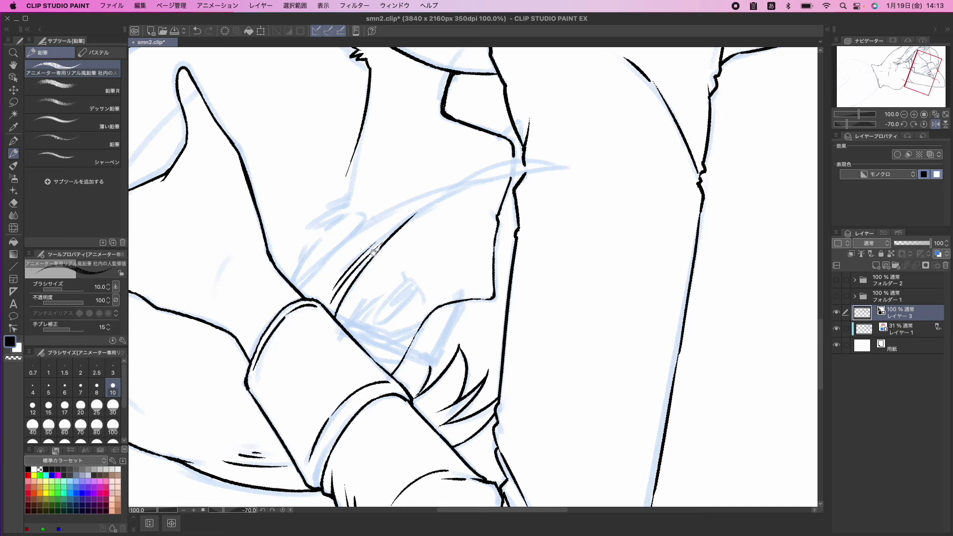
{"action": "left_click_drag", "start_coordinate": [374, 249], "coordinate": [372, 250]}
{"action": "left_click_drag", "start_coordinate": [296, 294], "coordinate": [339, 249]}
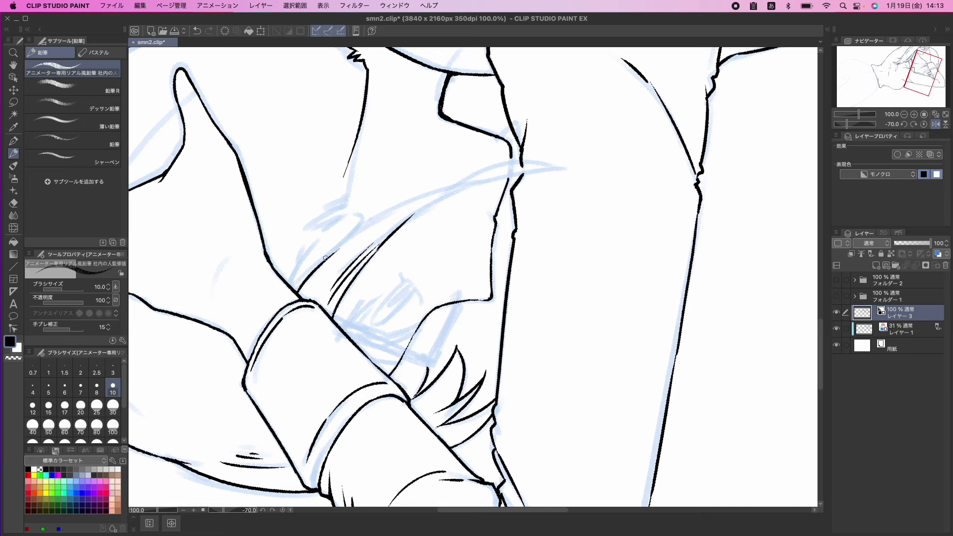
Extend the long cheek strand's outer edge toward the chin with two overlapping tapered strokes
{"action": "key", "text": "minus"}
{"action": "key", "text": "minus"}
{"action": "key", "text": "minus"}
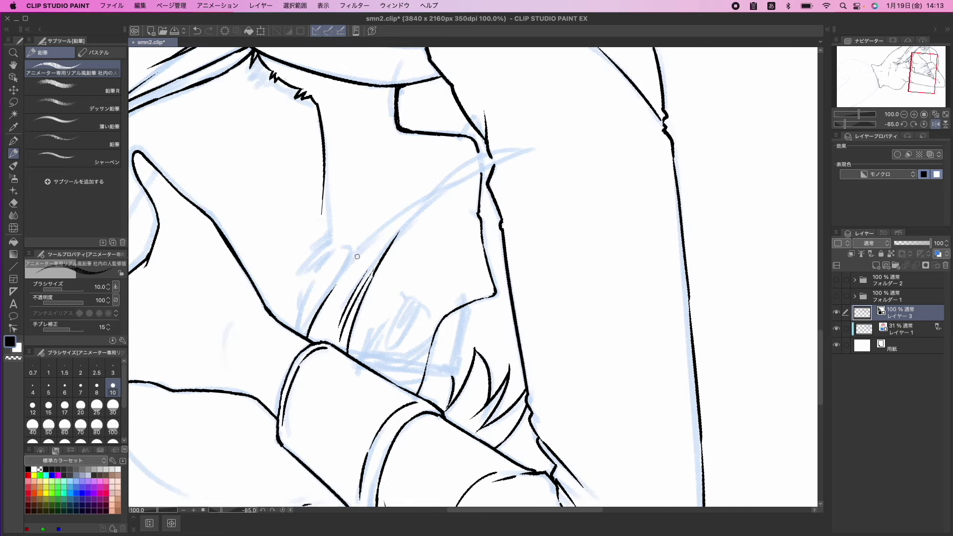
{"action": "left_click_drag", "start_coordinate": [338, 276], "coordinate": [418, 203]}
{"action": "left_click_drag", "start_coordinate": [349, 254], "coordinate": [439, 189]}
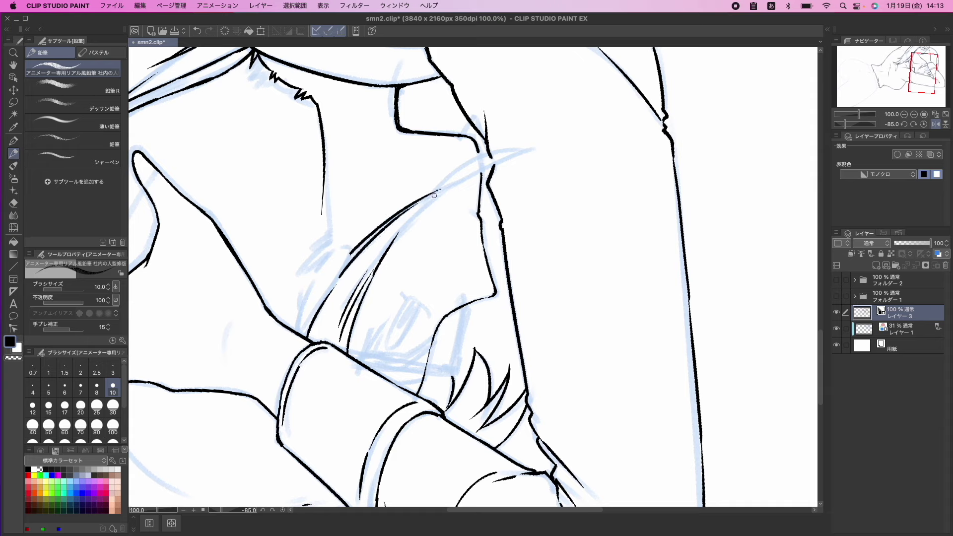
Ink both edges of the long cheek strand past the mouth until they meet in a sharp tip over the arm
{"action": "mouse_move", "coordinate": [391, 248]}
{"action": "left_mouse_down"}
{"action": "mouse_move", "coordinate": [474, 159]}
{"action": "mouse_move", "coordinate": [530, 147]}
{"action": "left_mouse_up"}
{"action": "left_click_drag", "start_coordinate": [432, 194], "coordinate": [547, 144]}
{"action": "left_click_drag", "start_coordinate": [408, 242], "coordinate": [490, 214]}
{"action": "key", "text": "minus"}
{"action": "key", "text": "minus"}
{"action": "key", "text": "minus"}
{"action": "key", "text": "minus"}
{"action": "key", "text": "asciicircum"}
{"action": "key", "text": "asciicircum"}
{"action": "key", "text": "asciicircum"}
{"action": "key", "text": "asciicircum"}
{"action": "key", "text": "asciicircum"}
{"action": "key", "text": "asciicircum"}
{"action": "key", "text": "asciicircum"}
{"action": "key", "text": "asciicircum"}
{"action": "key", "text": "asciicircum"}
{"action": "key", "text": "asciicircum"}
{"action": "key", "text": "asciicircum"}
{"action": "key", "text": "asciicircum"}
{"action": "key", "text": "asciicircum"}
{"action": "key", "text": "asciicircum"}
{"action": "key", "text": "asciicircum"}
{"action": "key", "text": "asciicircum"}
{"action": "key", "text": "asciicircum"}
{"action": "key", "text": "asciicircum"}
{"action": "key", "text": "asciicircum"}
{"action": "key", "text": "asciicircum"}
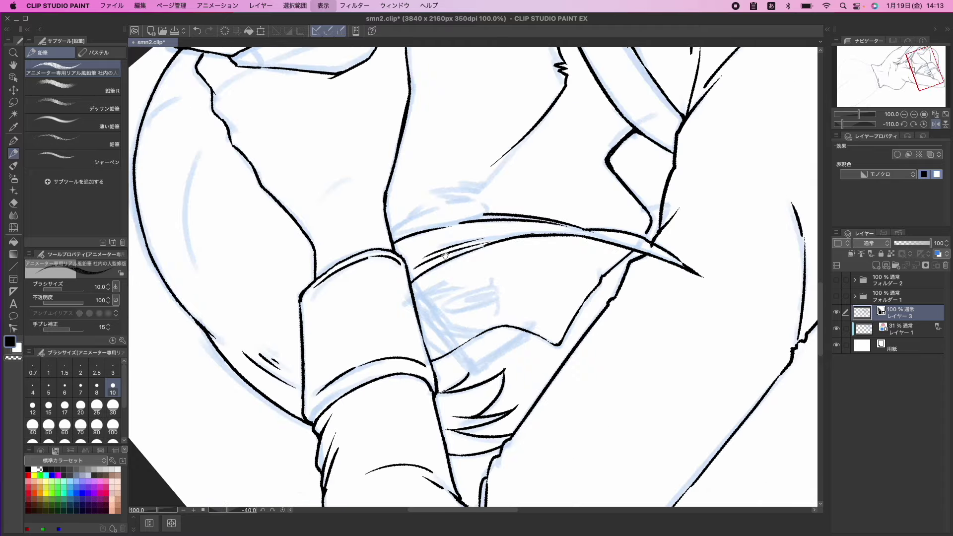
{"action": "mouse_move", "coordinate": [446, 255]}
{"action": "left_mouse_down"}
{"action": "mouse_move", "coordinate": [409, 241]}
{"action": "mouse_move", "coordinate": [411, 218]}
{"action": "left_mouse_up"}
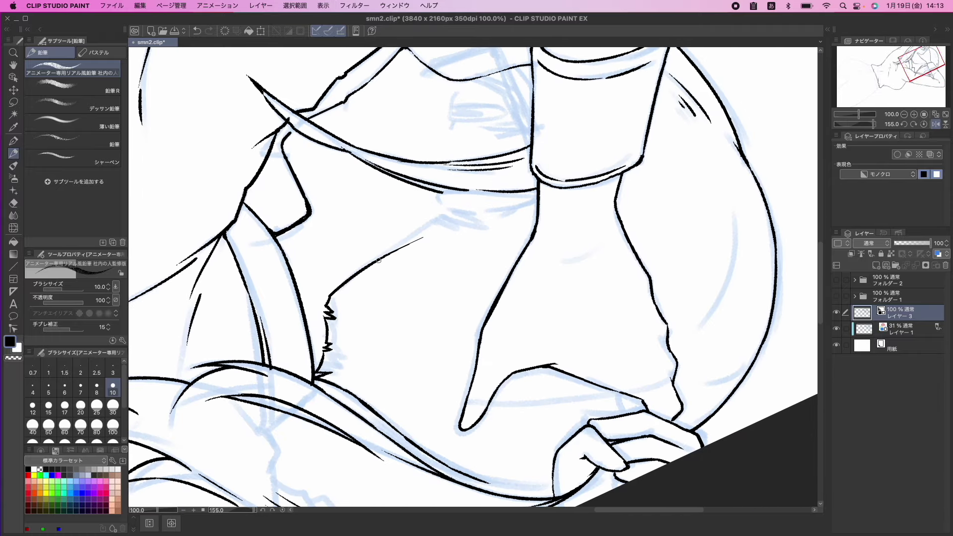
Ink the hairline from the jagged nape wisps up toward the ear
{"action": "left_click_drag", "start_coordinate": [352, 278], "coordinate": [437, 215]}
{"action": "mouse_move", "coordinate": [428, 256]}
{"action": "left_mouse_down"}
{"action": "mouse_move", "coordinate": [411, 275]}
{"action": "mouse_move", "coordinate": [434, 269]}
{"action": "mouse_move", "coordinate": [393, 232]}
{"action": "mouse_move", "coordinate": [398, 271]}
{"action": "mouse_move", "coordinate": [416, 257]}
{"action": "mouse_move", "coordinate": [402, 267]}
{"action": "mouse_move", "coordinate": [395, 255]}
{"action": "mouse_move", "coordinate": [396, 238]}
{"action": "mouse_move", "coordinate": [412, 231]}
{"action": "mouse_move", "coordinate": [393, 262]}
{"action": "mouse_move", "coordinate": [384, 254]}
{"action": "mouse_move", "coordinate": [371, 282]}
{"action": "mouse_move", "coordinate": [378, 291]}
{"action": "mouse_move", "coordinate": [397, 247]}
{"action": "left_mouse_up"}
{"action": "key", "text": "asciicircum"}
Ink the inner fold and curved outer rim of the ear just below the forearm cuff, redoing the rim stroke
{"action": "key", "text": "minus"}
{"action": "key", "text": "minus"}
{"action": "key", "text": "minus"}
{"action": "key", "text": "minus"}
{"action": "key", "text": "minus"}
{"action": "key", "text": "minus"}
{"action": "key", "text": "minus"}
{"action": "key", "text": "minus"}
{"action": "key", "text": "minus"}
{"action": "key", "text": "minus"}
{"action": "key", "text": "minus"}
{"action": "key", "text": "minus"}
{"action": "key", "text": "minus"}
{"action": "key", "text": "minus"}
{"action": "key", "text": "minus"}
{"action": "key", "text": "asciicircum"}
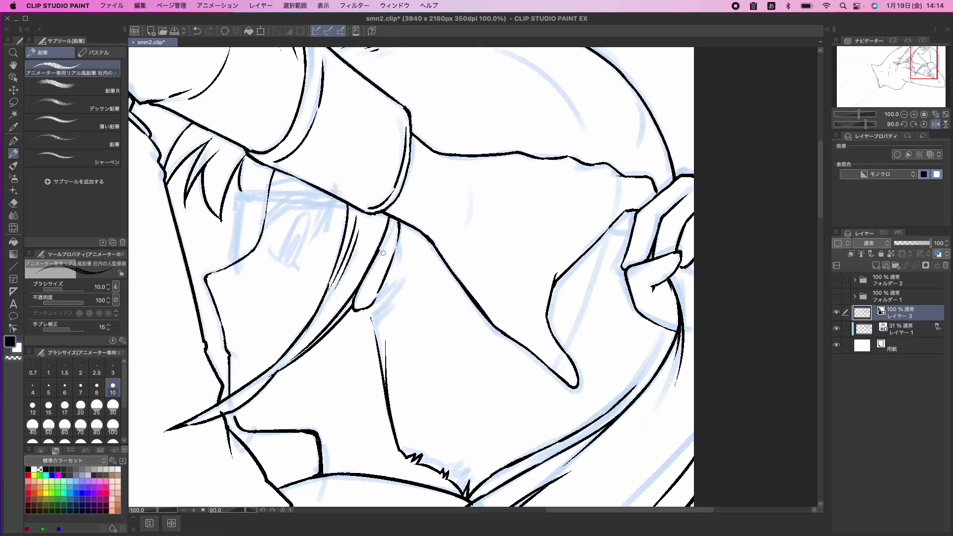
{"action": "left_click_drag", "start_coordinate": [399, 222], "coordinate": [397, 238]}
{"action": "mouse_move", "coordinate": [400, 229]}
{"action": "left_mouse_down"}
{"action": "mouse_move", "coordinate": [389, 294]}
{"action": "mouse_move", "coordinate": [374, 301]}
{"action": "mouse_move", "coordinate": [393, 272]}
{"action": "left_mouse_up"}
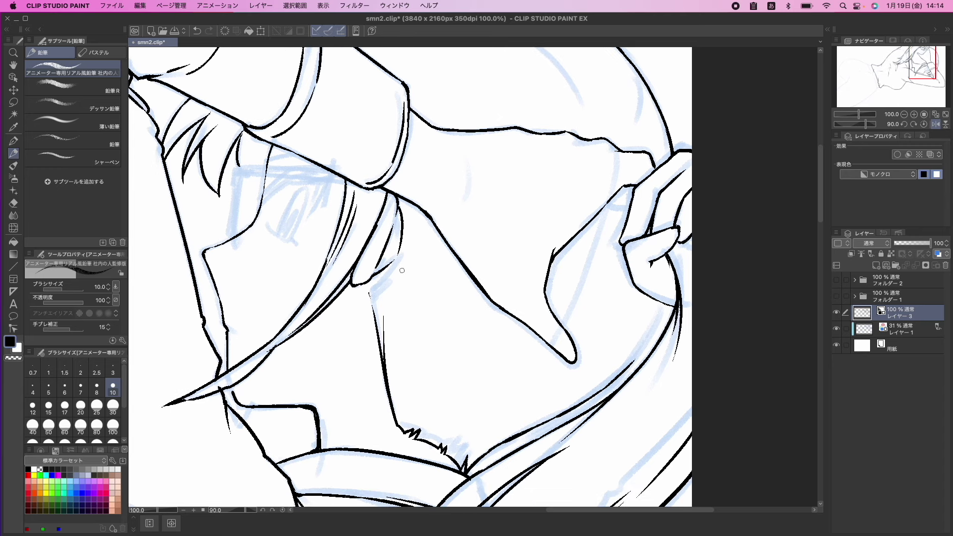
{"action": "left_click_drag", "start_coordinate": [404, 227], "coordinate": [366, 287]}
{"action": "key", "text": "super+z"}
{"action": "mouse_move", "coordinate": [405, 227]}
{"action": "left_mouse_down"}
{"action": "mouse_move", "coordinate": [372, 293]}
{"action": "mouse_move", "coordinate": [385, 283]}
{"action": "mouse_move", "coordinate": [413, 295]}
{"action": "mouse_move", "coordinate": [386, 353]}
{"action": "mouse_move", "coordinate": [446, 396]}
{"action": "left_mouse_up"}
{"action": "left_click_drag", "start_coordinate": [366, 281], "coordinate": [344, 304]}
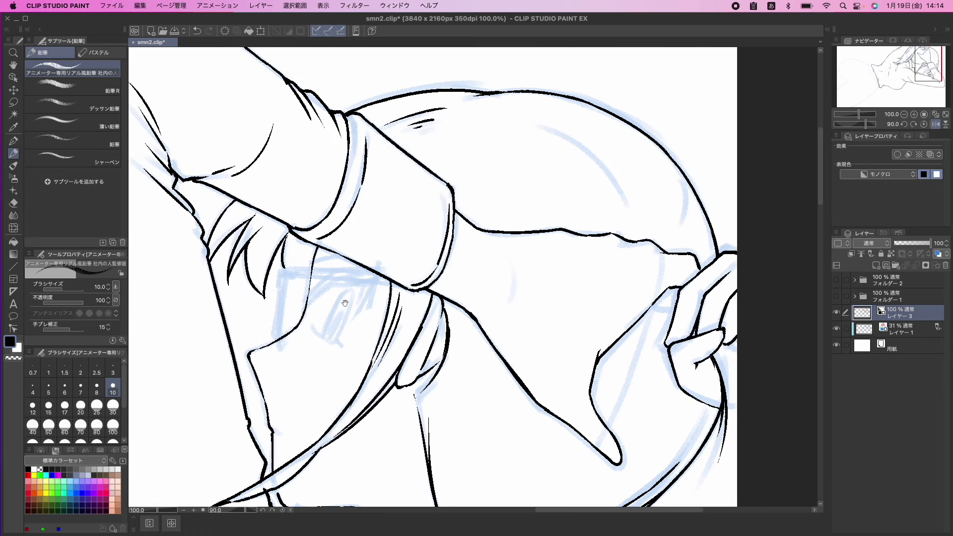
Ink tapered hair-flow strokes inside the curved back of the head, beside the raised hand
{"action": "mouse_move", "coordinate": [498, 259]}
{"action": "left_mouse_down"}
{"action": "mouse_move", "coordinate": [467, 288]}
{"action": "mouse_move", "coordinate": [454, 256]}
{"action": "mouse_move", "coordinate": [366, 237]}
{"action": "mouse_move", "coordinate": [295, 273]}
{"action": "mouse_move", "coordinate": [369, 209]}
{"action": "left_mouse_up"}
{"action": "mouse_move", "coordinate": [328, 272]}
{"action": "left_mouse_down"}
{"action": "mouse_move", "coordinate": [421, 204]}
{"action": "mouse_move", "coordinate": [464, 200]}
{"action": "left_mouse_up"}
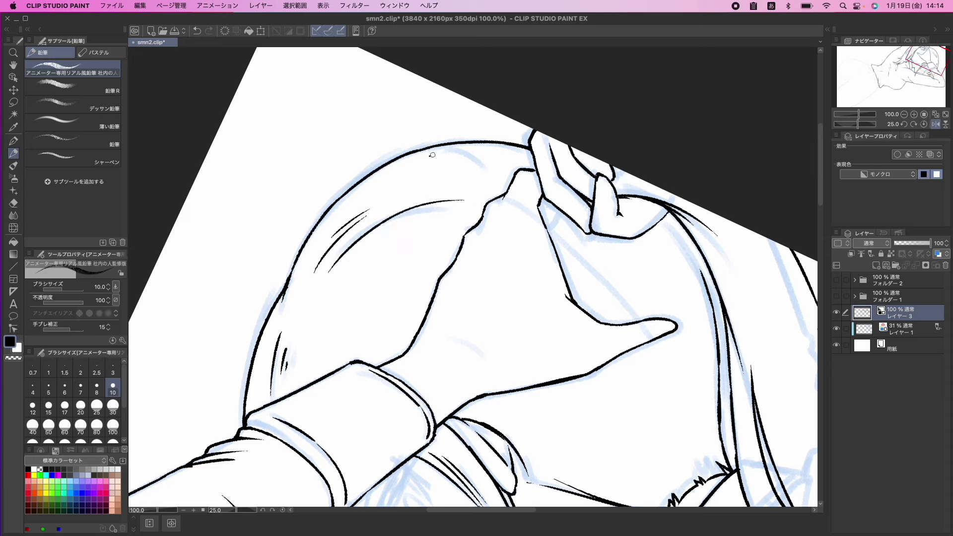
{"action": "left_click_drag", "start_coordinate": [430, 155], "coordinate": [494, 167]}
{"action": "left_click_drag", "start_coordinate": [520, 249], "coordinate": [433, 248]}
Ink the inner strand line of the gathered hair bundle, running from the gripping fingers toward the nape
{"action": "key", "text": "asciicircum"}
{"action": "key", "text": "asciicircum"}
{"action": "key", "text": "asciicircum"}
{"action": "key", "text": "asciicircum"}
{"action": "key", "text": "asciicircum"}
{"action": "key", "text": "minus"}
{"action": "key", "text": "minus"}
{"action": "key", "text": "minus"}
{"action": "key", "text": "minus"}
{"action": "key", "text": "minus"}
{"action": "key", "text": "minus"}
{"action": "key", "text": "minus"}
{"action": "key", "text": "minus"}
{"action": "key", "text": "minus"}
{"action": "key", "text": "minus"}
{"action": "key", "text": "minus"}
{"action": "key", "text": "minus"}
{"action": "key", "text": "minus"}
{"action": "key", "text": "minus"}
{"action": "key", "text": "minus"}
{"action": "key", "text": "minus"}
{"action": "key", "text": "minus"}
{"action": "key", "text": "minus"}
{"action": "key", "text": "minus"}
{"action": "key", "text": "minus"}
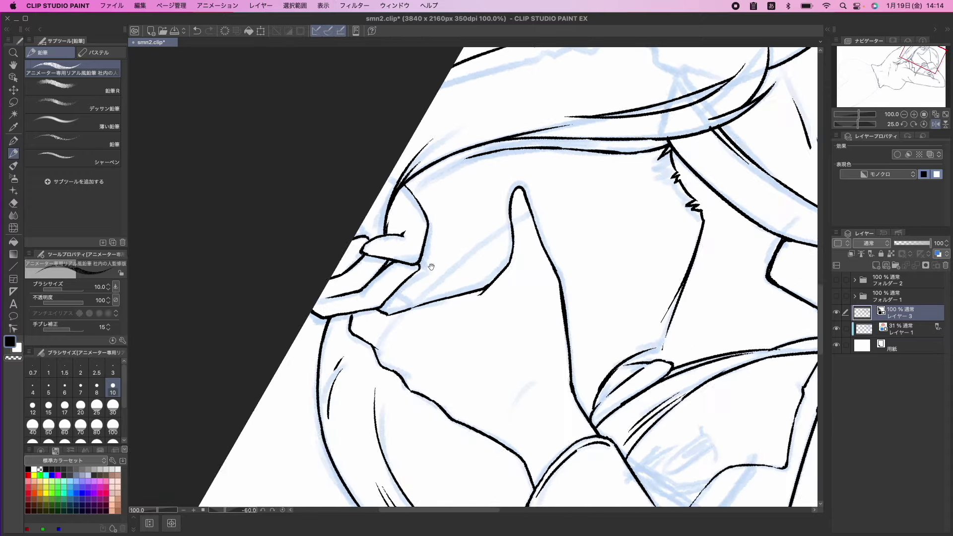
{"action": "left_click_drag", "start_coordinate": [431, 266], "coordinate": [429, 270]}
{"action": "mouse_move", "coordinate": [389, 213]}
{"action": "left_mouse_down"}
{"action": "mouse_move", "coordinate": [370, 249]}
{"action": "mouse_move", "coordinate": [413, 198]}
{"action": "left_mouse_up"}
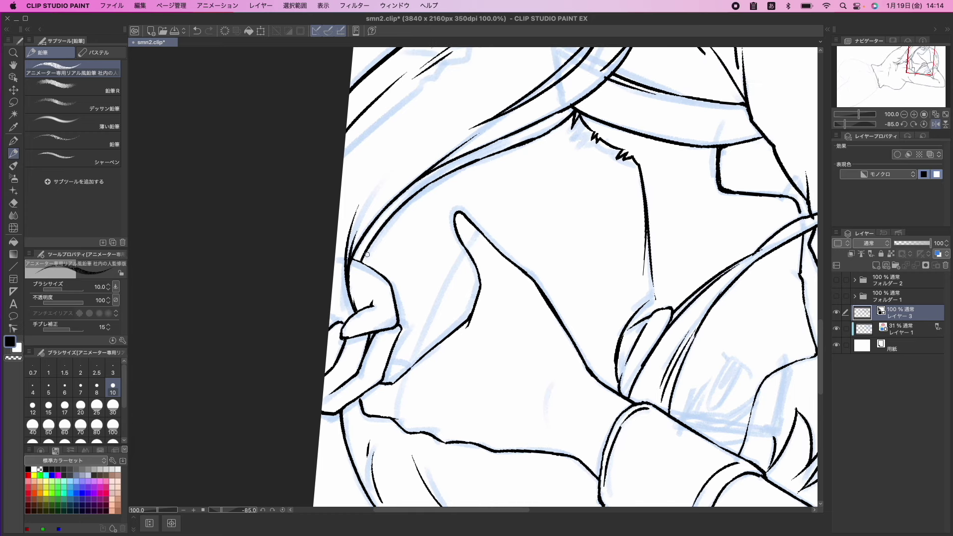
{"action": "mouse_move", "coordinate": [362, 261]}
{"action": "left_mouse_down"}
{"action": "mouse_move", "coordinate": [428, 190]}
{"action": "mouse_move", "coordinate": [381, 232]}
{"action": "mouse_move", "coordinate": [392, 218]}
{"action": "mouse_move", "coordinate": [444, 177]}
{"action": "mouse_move", "coordinate": [408, 201]}
{"action": "mouse_move", "coordinate": [438, 180]}
{"action": "left_mouse_up"}
Ink tapered hair-flow strokes sweeping from the hairline behind the ear toward the raised hand, redoing the long one
{"action": "left_click_drag", "start_coordinate": [529, 218], "coordinate": [460, 255]}
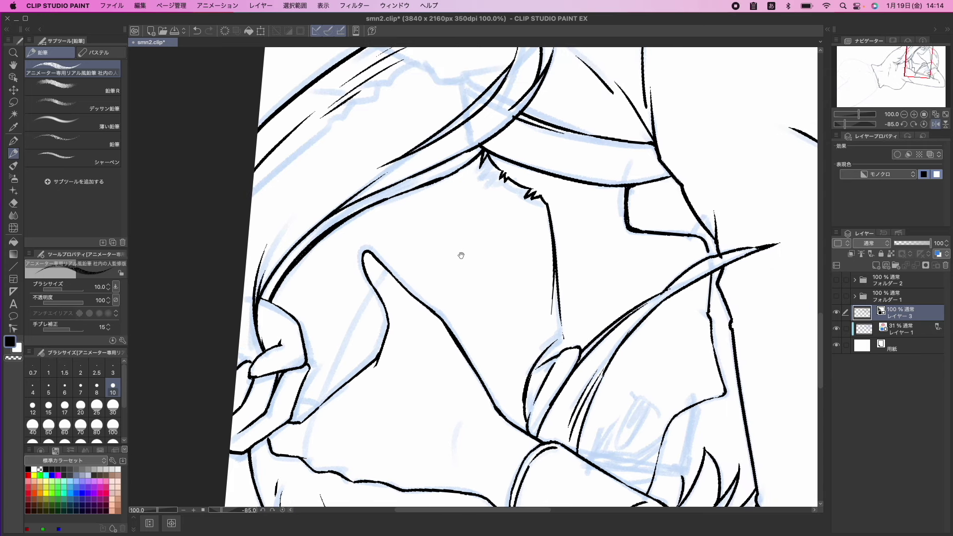
{"action": "mouse_move", "coordinate": [542, 204]}
{"action": "left_mouse_down"}
{"action": "mouse_move", "coordinate": [495, 238]}
{"action": "mouse_move", "coordinate": [432, 255]}
{"action": "left_mouse_up"}
{"action": "key", "text": "asciicircum"}
{"action": "key", "text": "asciicircum"}
{"action": "key", "text": "asciicircum"}
{"action": "key", "text": "asciicircum"}
{"action": "key", "text": "asciicircum"}
{"action": "key", "text": "asciicircum"}
{"action": "key", "text": "asciicircum"}
{"action": "key", "text": "asciicircum"}
{"action": "key", "text": "asciicircum"}
{"action": "key", "text": "asciicircum"}
{"action": "key", "text": "asciicircum"}
{"action": "key", "text": "asciicircum"}
{"action": "key", "text": "asciicircum"}
{"action": "key", "text": "asciicircum"}
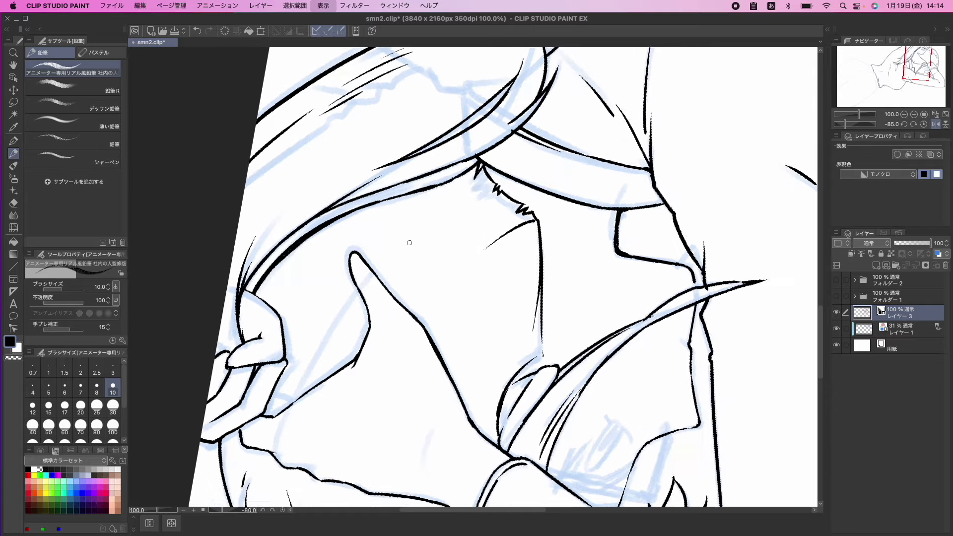
{"action": "scroll", "coordinate": [407, 246], "scroll_direction": "right", "scroll_amount": 5}
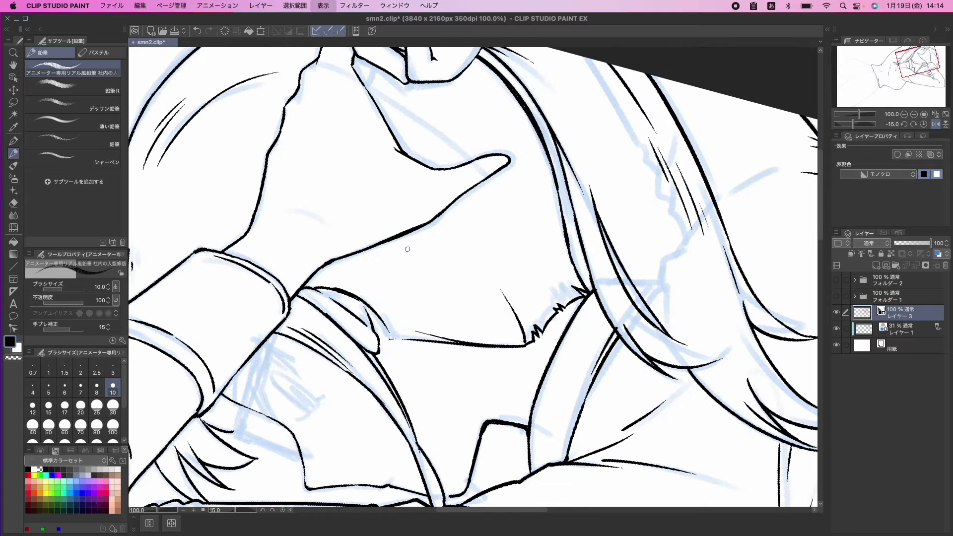
{"action": "scroll", "coordinate": [407, 246], "scroll_direction": "right", "scroll_amount": 1}
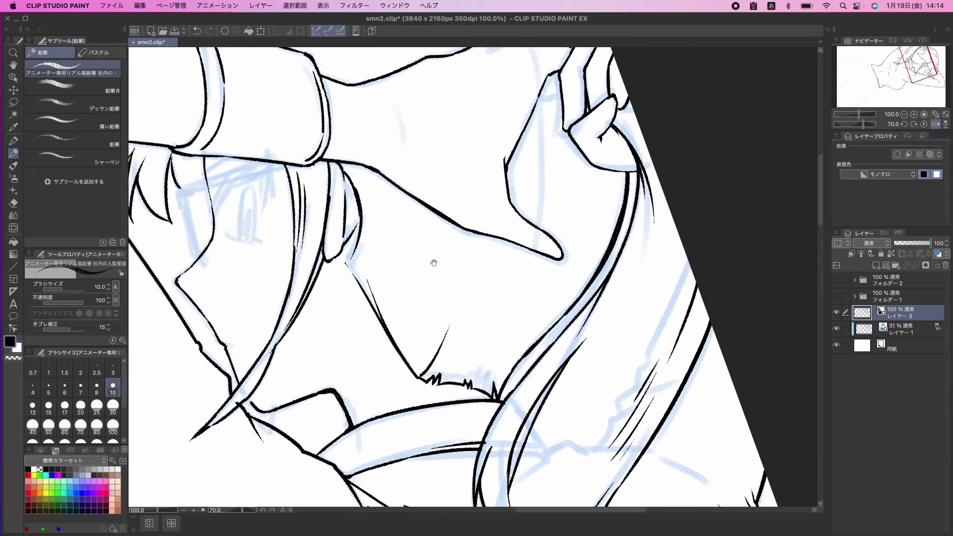
{"action": "left_click_drag", "start_coordinate": [370, 364], "coordinate": [437, 306]}
{"action": "key", "text": "super+z"}
{"action": "mouse_move", "coordinate": [356, 343]}
{"action": "left_mouse_down"}
{"action": "mouse_move", "coordinate": [438, 260]}
{"action": "mouse_move", "coordinate": [386, 285]}
{"action": "left_mouse_up"}
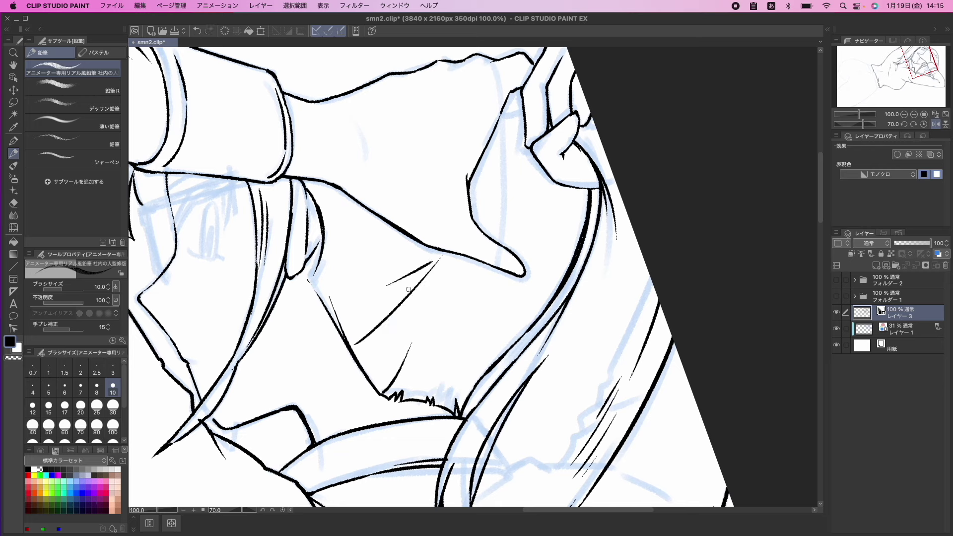
Add short tapered hair strokes at the nape and on the hair bundle just below the gripping fingers
{"action": "mouse_move", "coordinate": [506, 278]}
{"action": "left_mouse_down"}
{"action": "mouse_move", "coordinate": [442, 311]}
{"action": "mouse_move", "coordinate": [557, 293]}
{"action": "mouse_move", "coordinate": [559, 313]}
{"action": "mouse_move", "coordinate": [536, 337]}
{"action": "mouse_move", "coordinate": [478, 331]}
{"action": "left_mouse_up"}
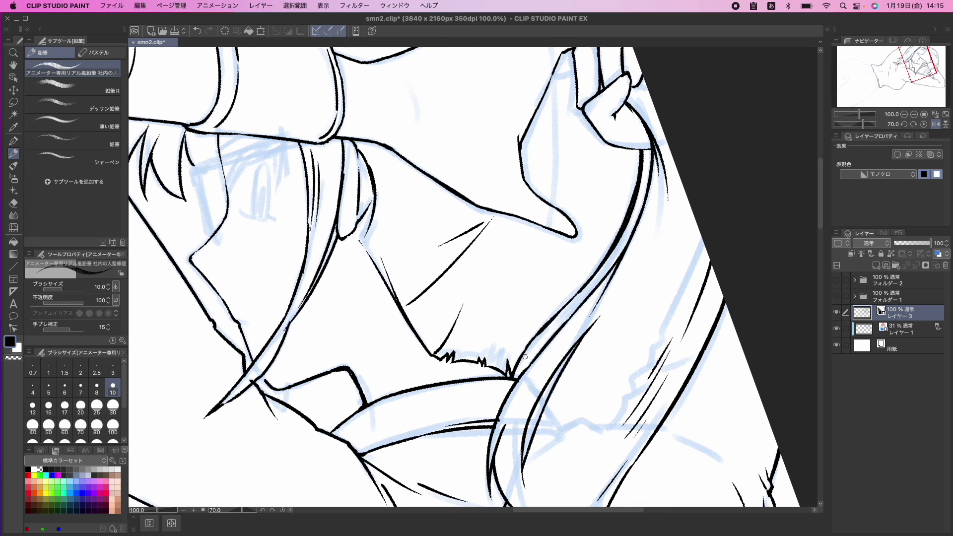
{"action": "mouse_move", "coordinate": [519, 356]}
{"action": "left_mouse_down"}
{"action": "mouse_move", "coordinate": [551, 304]}
{"action": "mouse_move", "coordinate": [502, 338]}
{"action": "left_mouse_up"}
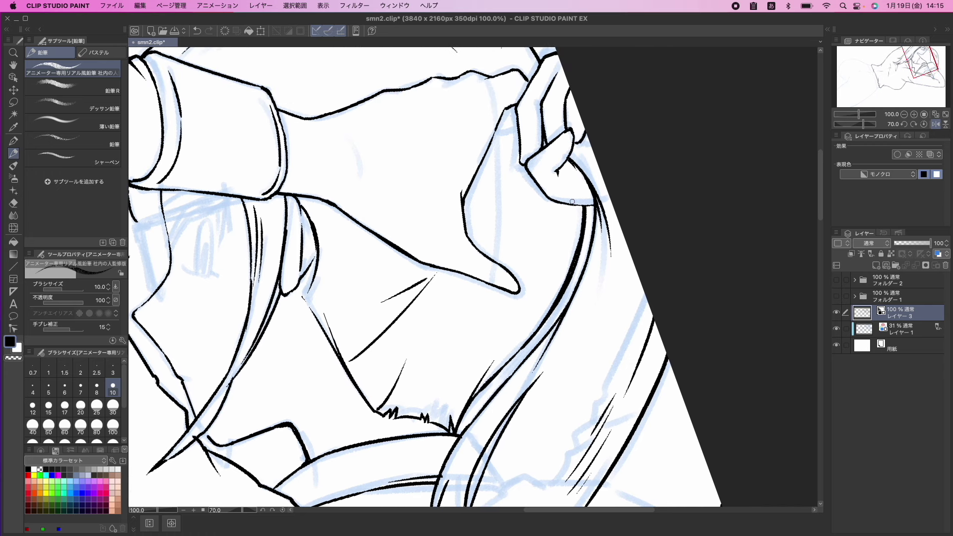
{"action": "mouse_move", "coordinate": [559, 248]}
{"action": "left_mouse_down"}
{"action": "mouse_move", "coordinate": [567, 209]}
{"action": "mouse_move", "coordinate": [568, 251]}
{"action": "left_mouse_up"}
{"action": "left_click_drag", "start_coordinate": [432, 365], "coordinate": [514, 293]}
{"action": "left_click_drag", "start_coordinate": [434, 343], "coordinate": [517, 290]}
Ink thin parallel flow strokes down the middle of the ponytail between its two outer edges
{"action": "scroll", "coordinate": [518, 290], "scroll_direction": "down", "scroll_amount": 2}
{"action": "scroll", "coordinate": [518, 290], "scroll_direction": "left", "scroll_amount": 3}
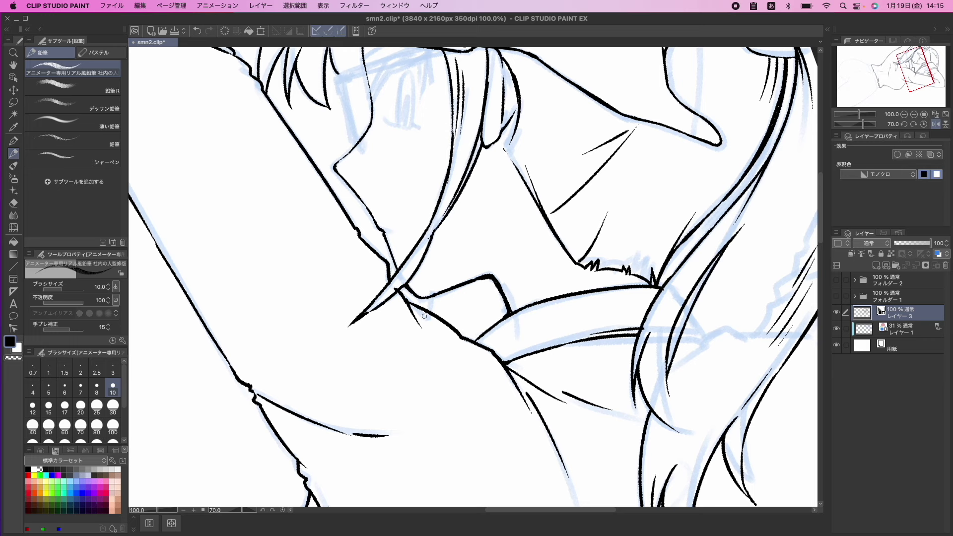
{"action": "left_click_drag", "start_coordinate": [466, 279], "coordinate": [419, 282]}
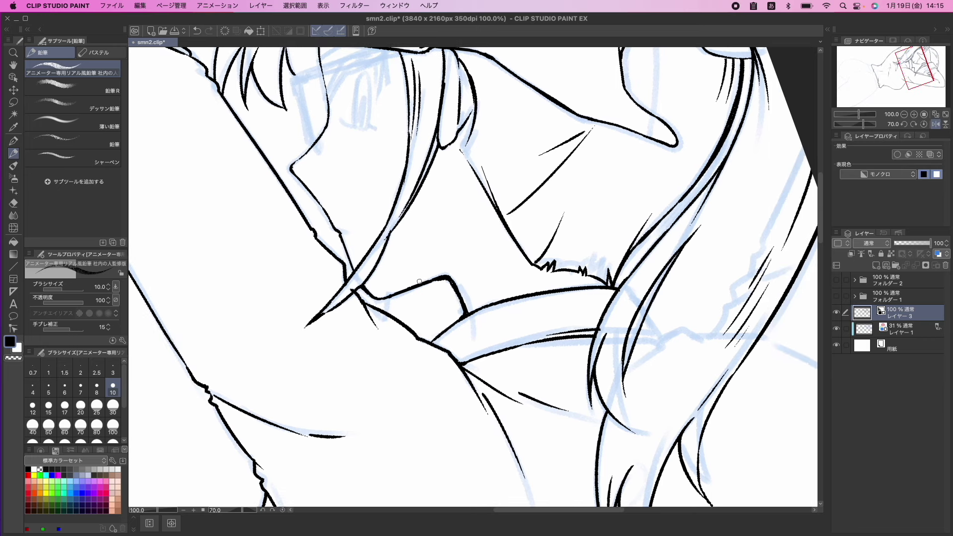
{"action": "scroll", "coordinate": [523, 253], "scroll_direction": "right", "scroll_amount": 8}
{"action": "scroll", "coordinate": [523, 253], "scroll_direction": "down", "scroll_amount": 2}
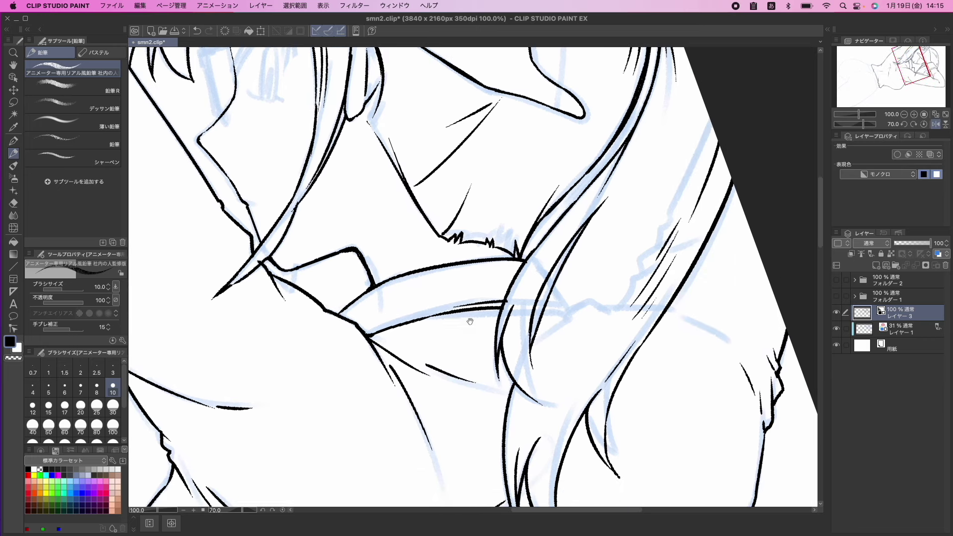
{"action": "left_click_drag", "start_coordinate": [522, 254], "coordinate": [435, 272]}
{"action": "key", "text": "minus"}
{"action": "key", "text": "asciicircum"}
{"action": "key", "text": "asciicircum"}
{"action": "key", "text": "asciicircum"}
{"action": "key", "text": "asciicircum"}
{"action": "key", "text": "asciicircum"}
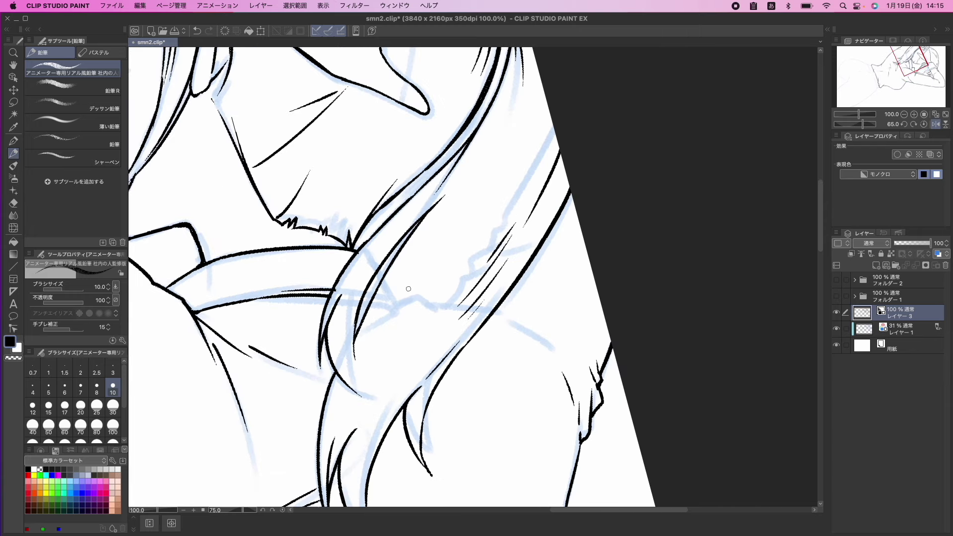
{"action": "left_click_drag", "start_coordinate": [365, 328], "coordinate": [417, 275]}
{"action": "key", "text": "super+z"}
{"action": "mouse_move", "coordinate": [390, 311]}
{"action": "left_mouse_down"}
{"action": "mouse_move", "coordinate": [437, 264]}
{"action": "mouse_move", "coordinate": [390, 321]}
{"action": "mouse_move", "coordinate": [446, 256]}
{"action": "left_mouse_up"}
{"action": "left_click_drag", "start_coordinate": [444, 256], "coordinate": [463, 230]}
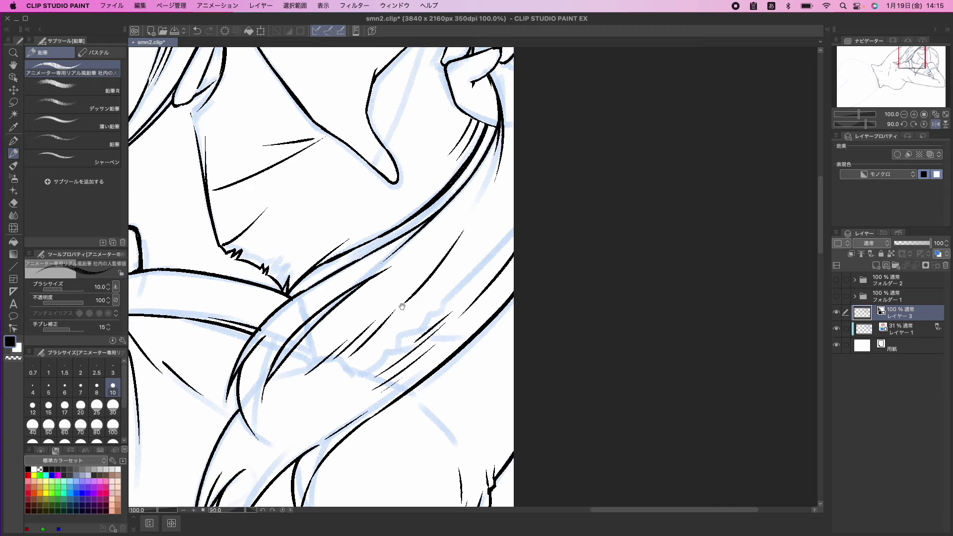
{"action": "mouse_move", "coordinate": [396, 316]}
{"action": "left_mouse_down"}
{"action": "mouse_move", "coordinate": [417, 295]}
{"action": "mouse_move", "coordinate": [414, 312]}
{"action": "left_mouse_up"}
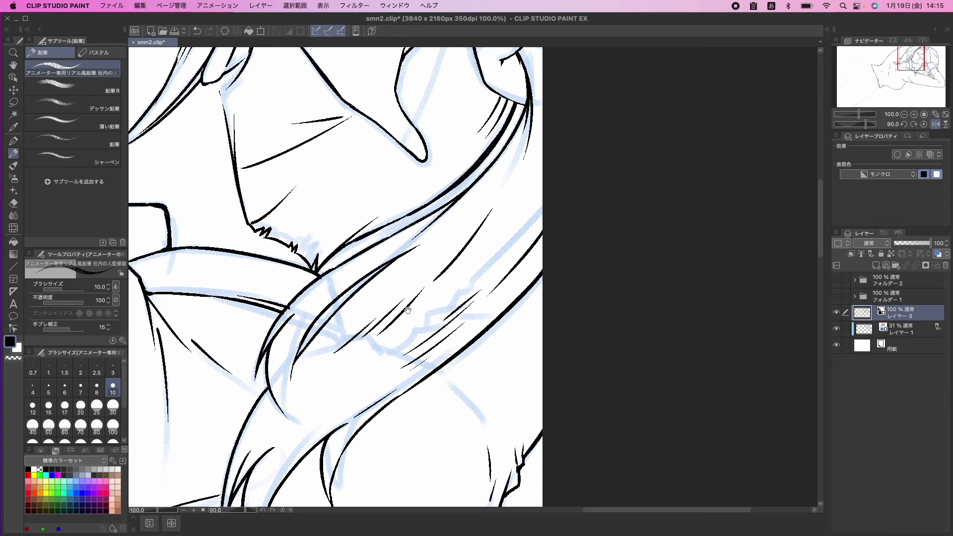
Ink the short side edge of the waist dropping from the lower corner of the shirt's wrinkled hem
{"action": "scroll", "coordinate": [407, 310], "scroll_direction": "down", "scroll_amount": 5}
{"action": "scroll", "coordinate": [407, 310], "scroll_direction": "left", "scroll_amount": 10}
{"action": "left_click_drag", "start_coordinate": [399, 333], "coordinate": [493, 228]}
{"action": "key", "text": "minus"}
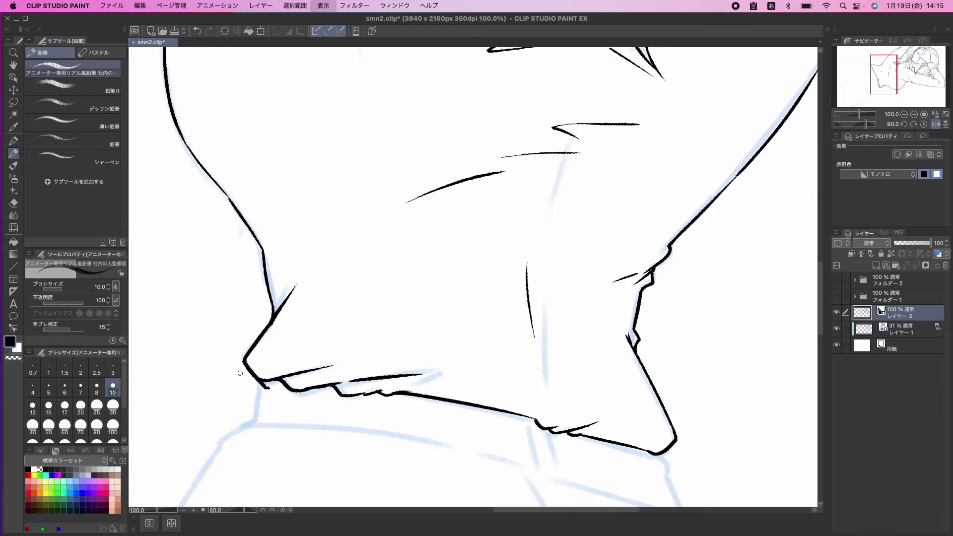
{"action": "key", "text": "minus"}
{"action": "key", "text": "minus"}
{"action": "scroll", "coordinate": [340, 408], "scroll_direction": "down", "scroll_amount": 5}
{"action": "key", "text": "asciicircum"}
{"action": "key", "text": "e"}
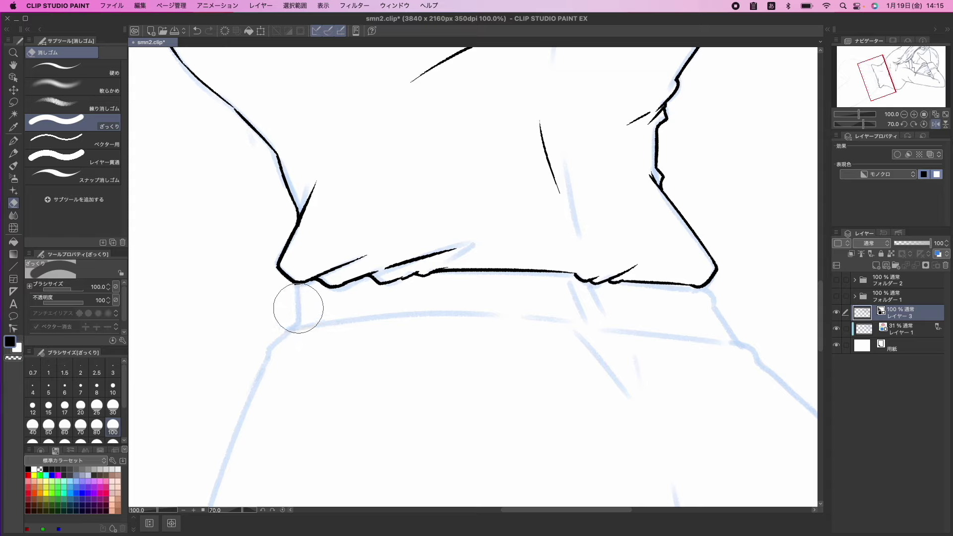
{"action": "left_click", "coordinate": [15, 154]}
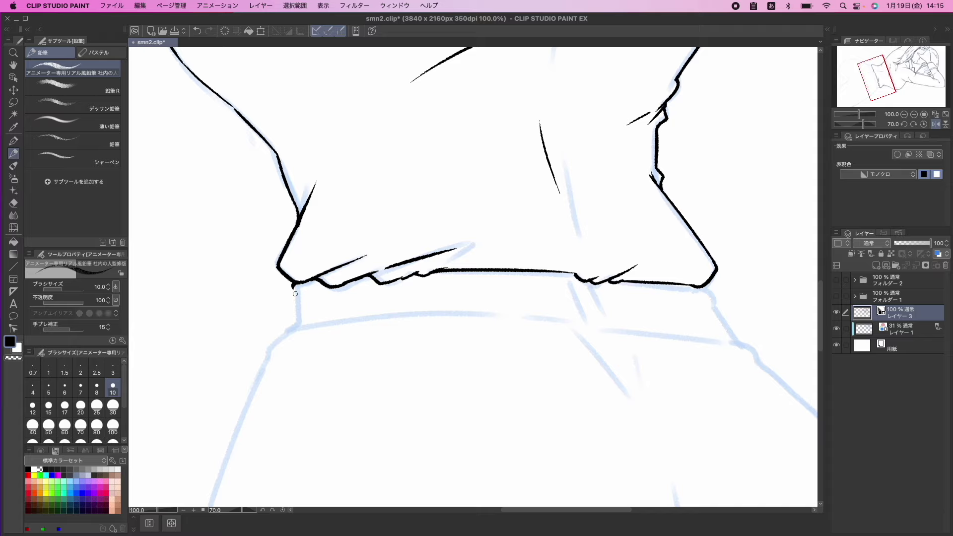
{"action": "mouse_move", "coordinate": [293, 286]}
{"action": "left_mouse_down"}
{"action": "mouse_move", "coordinate": [291, 332]}
{"action": "mouse_move", "coordinate": [325, 303]}
{"action": "left_mouse_up"}
Ink the waistband line parallel to the shirt hem in separate tapered strokes, leaving a gap in the middle
{"action": "key", "text": "asciicircum"}
{"action": "key", "text": "asciicircum"}
{"action": "key", "text": "asciicircum"}
{"action": "key", "text": "asciicircum"}
{"action": "key", "text": "minus"}
{"action": "key", "text": "minus"}
{"action": "key", "text": "minus"}
{"action": "key", "text": "minus"}
{"action": "key", "text": "minus"}
{"action": "key", "text": "minus"}
{"action": "key", "text": "minus"}
{"action": "key", "text": "minus"}
{"action": "key", "text": "minus"}
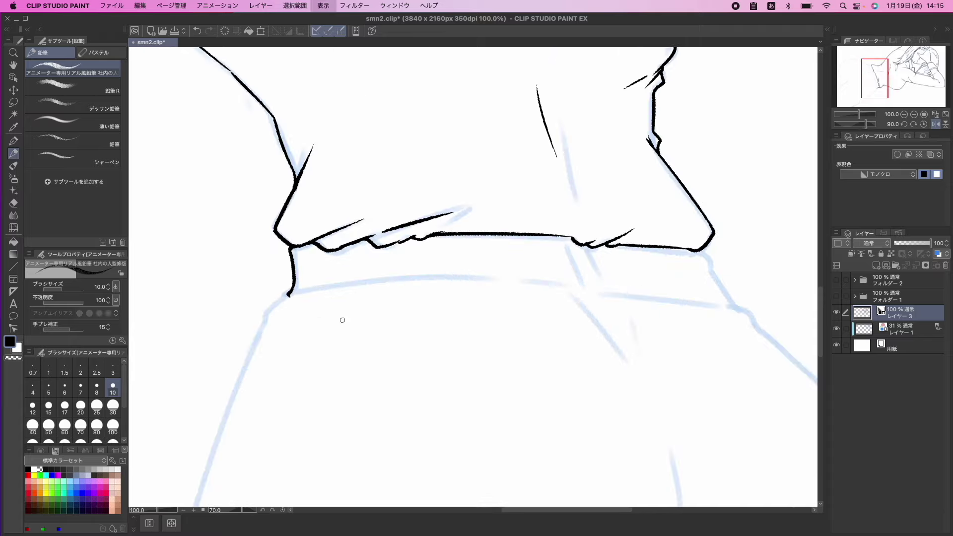
{"action": "mouse_move", "coordinate": [345, 335]}
{"action": "left_mouse_down"}
{"action": "mouse_move", "coordinate": [334, 340]}
{"action": "mouse_move", "coordinate": [280, 310]}
{"action": "mouse_move", "coordinate": [339, 271]}
{"action": "left_mouse_up"}
{"action": "key", "text": "super+z"}
{"action": "mouse_move", "coordinate": [283, 332]}
{"action": "left_mouse_down"}
{"action": "mouse_move", "coordinate": [442, 199]}
{"action": "mouse_move", "coordinate": [372, 247]}
{"action": "mouse_move", "coordinate": [380, 237]}
{"action": "mouse_move", "coordinate": [349, 265]}
{"action": "mouse_move", "coordinate": [467, 184]}
{"action": "left_mouse_up"}
{"action": "key", "text": "super+z"}
{"action": "mouse_move", "coordinate": [348, 267]}
{"action": "left_mouse_down"}
{"action": "mouse_move", "coordinate": [446, 198]}
{"action": "mouse_move", "coordinate": [364, 282]}
{"action": "left_mouse_up"}
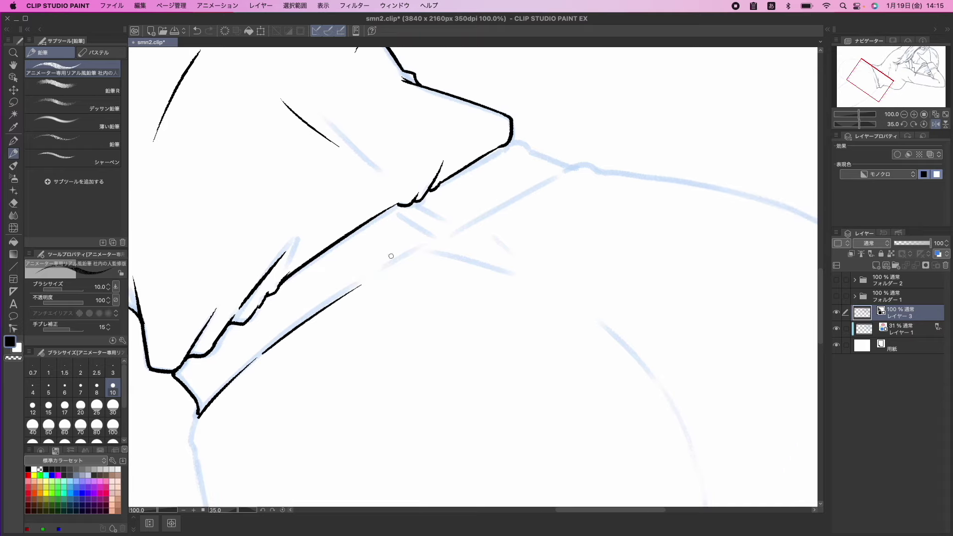
{"action": "key", "text": "super+z"}
{"action": "mouse_move", "coordinate": [263, 352]}
{"action": "left_mouse_down"}
{"action": "mouse_move", "coordinate": [364, 278]}
{"action": "mouse_move", "coordinate": [392, 291]}
{"action": "left_mouse_up"}
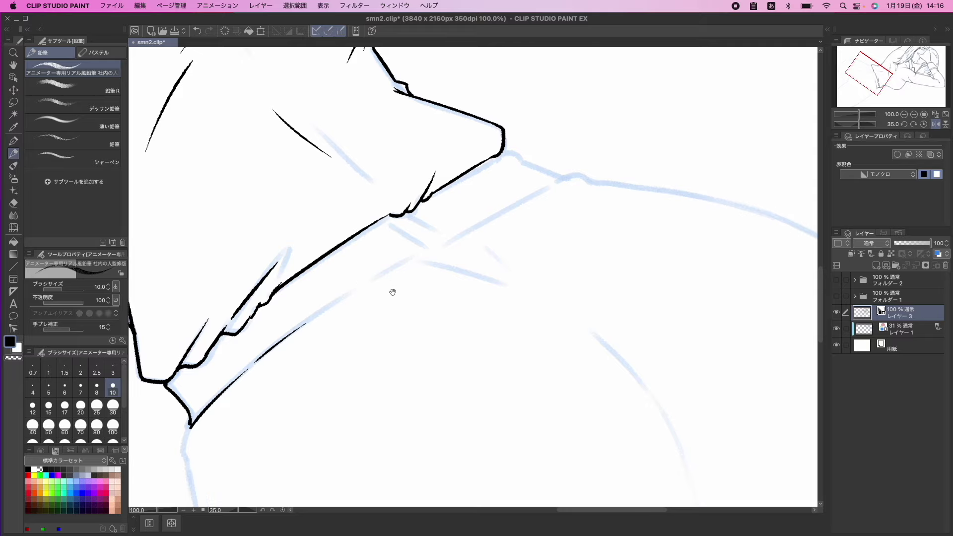
{"action": "mouse_move", "coordinate": [389, 272]}
{"action": "left_mouse_down"}
{"action": "mouse_move", "coordinate": [350, 300]}
{"action": "mouse_move", "coordinate": [326, 281]}
{"action": "left_mouse_up"}
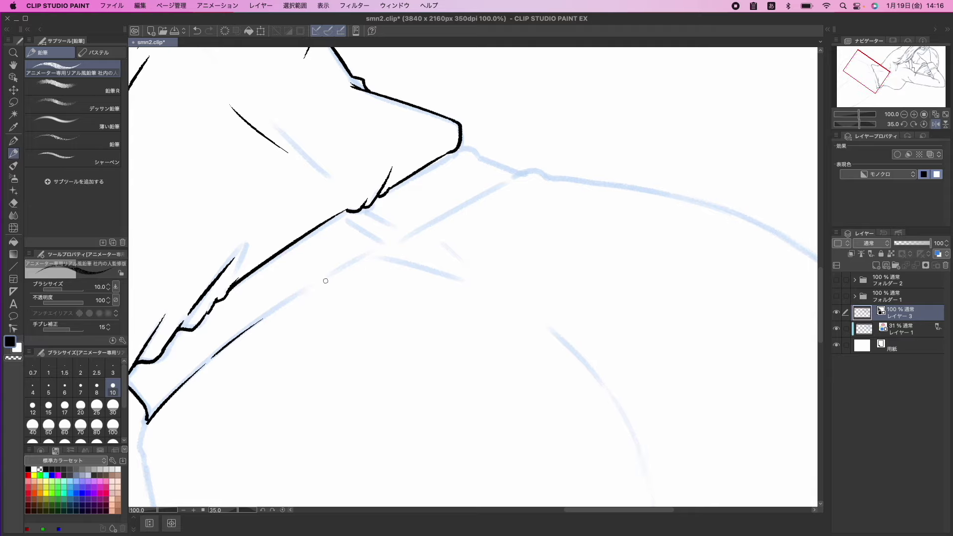
{"action": "mouse_move", "coordinate": [279, 303]}
{"action": "left_mouse_down"}
{"action": "mouse_move", "coordinate": [380, 242]}
{"action": "mouse_move", "coordinate": [343, 281]}
{"action": "mouse_move", "coordinate": [458, 191]}
{"action": "left_mouse_up"}
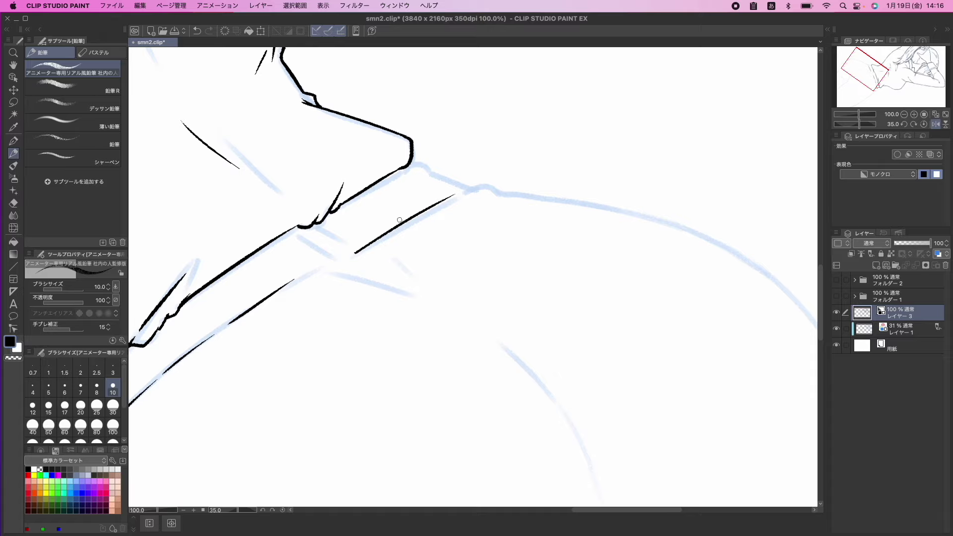
Ink the waist's opposite side edge from the shirt hem's rounded corner to the small bump where the hip begins
{"action": "key", "text": "minus"}
{"action": "key", "text": "minus"}
{"action": "key", "text": "minus"}
{"action": "key", "text": "minus"}
{"action": "key", "text": "minus"}
{"action": "key", "text": "minus"}
{"action": "key", "text": "minus"}
{"action": "key", "text": "minus"}
{"action": "key", "text": "minus"}
{"action": "key", "text": "minus"}
{"action": "key", "text": "minus"}
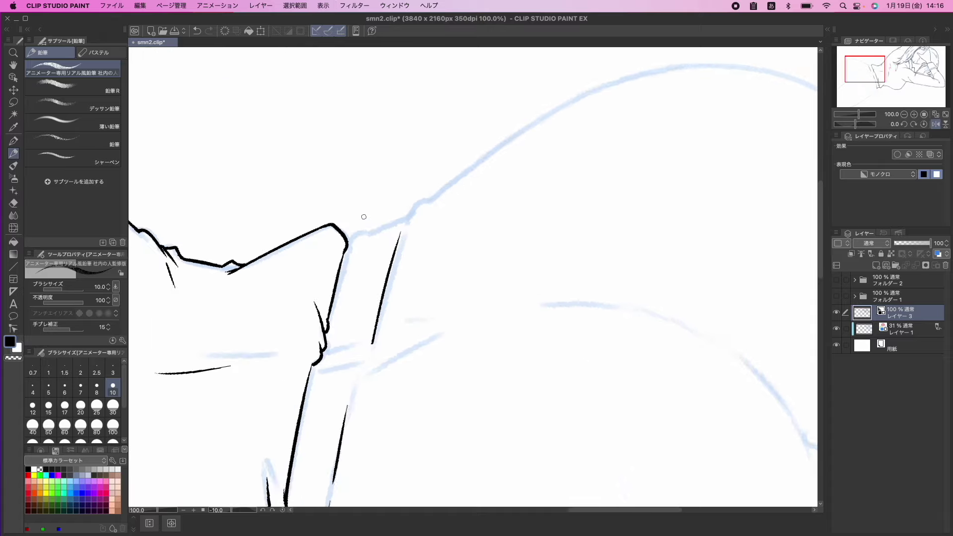
{"action": "mouse_move", "coordinate": [343, 270]}
{"action": "left_mouse_down"}
{"action": "mouse_move", "coordinate": [408, 210]}
{"action": "mouse_move", "coordinate": [346, 264]}
{"action": "left_mouse_up"}
{"action": "key", "text": "super+z"}
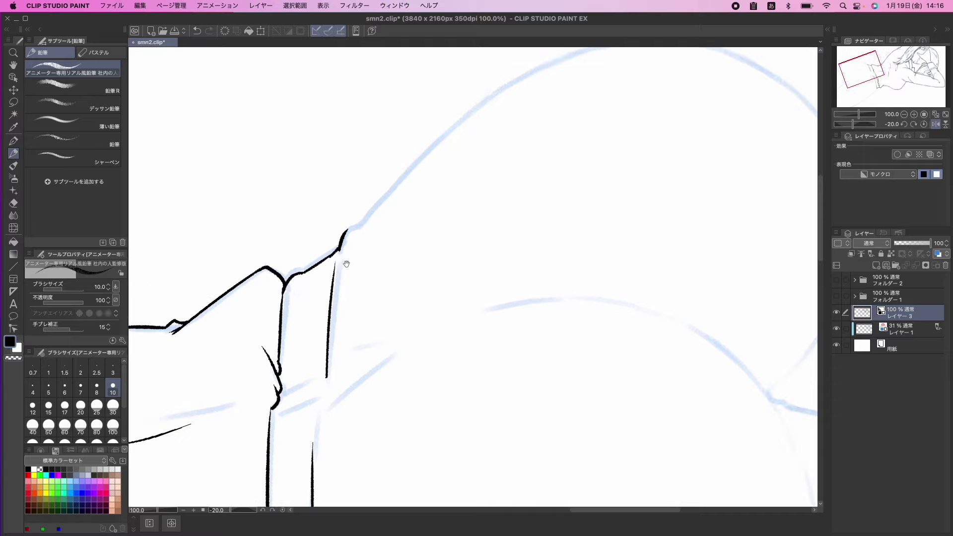
Ink the first stretch of the hip's outer curve rising from the small bump beside the waistband
{"action": "mouse_move", "coordinate": [351, 229]}
{"action": "left_mouse_down"}
{"action": "mouse_move", "coordinate": [316, 283]}
{"action": "mouse_move", "coordinate": [286, 290]}
{"action": "mouse_move", "coordinate": [359, 228]}
{"action": "left_mouse_up"}
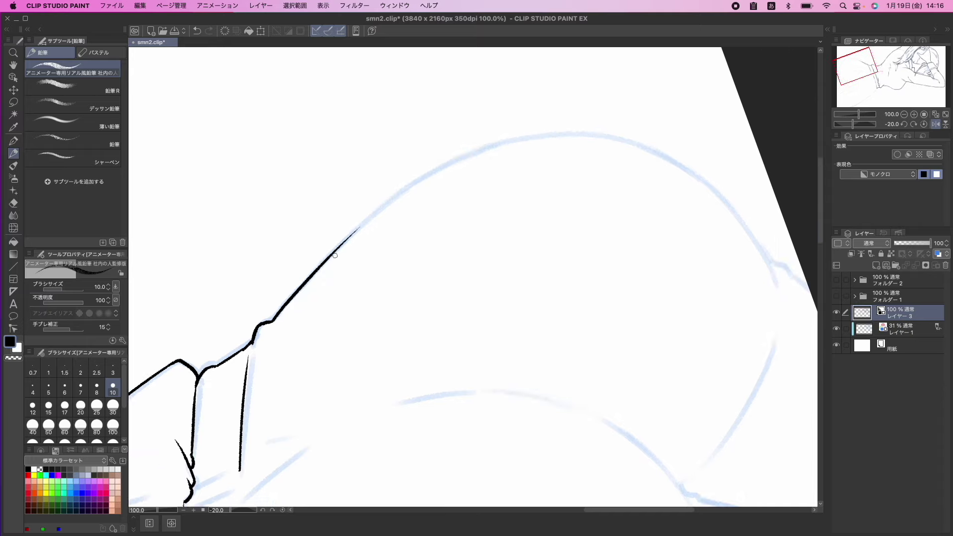
{"action": "left_click_drag", "start_coordinate": [328, 261], "coordinate": [398, 198]}
{"action": "key", "text": "super+z"}
{"action": "left_click_drag", "start_coordinate": [334, 250], "coordinate": [417, 177]}
{"action": "key", "text": "super+z"}
{"action": "left_click_drag", "start_coordinate": [332, 253], "coordinate": [419, 182]}
Extend the hip's outer curve along the blue sketch toward its crest, redrawing the stroke until it joins smoothly
{"action": "scroll", "coordinate": [367, 226], "scroll_direction": "right", "scroll_amount": 3}
{"action": "scroll", "coordinate": [367, 225], "scroll_direction": "up", "scroll_amount": 2}
{"action": "key", "text": "minus"}
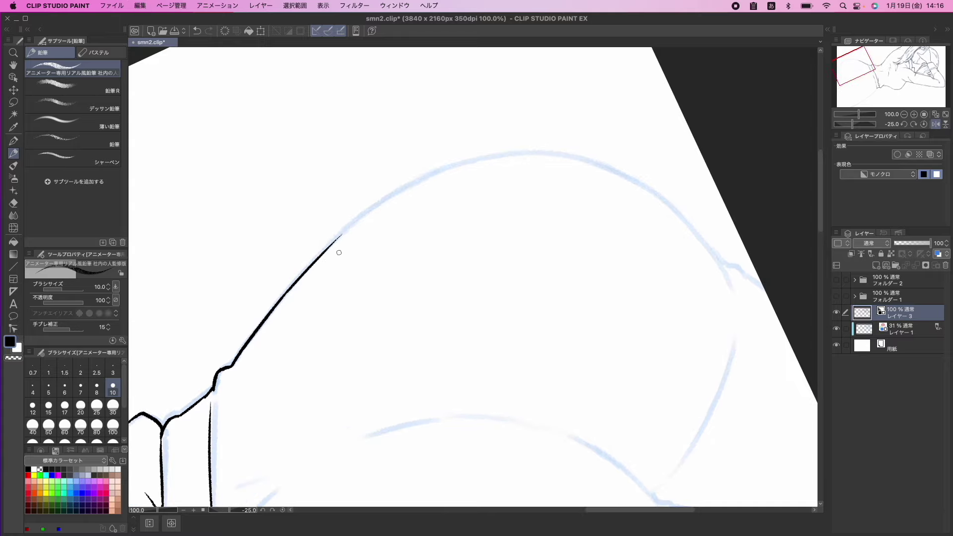
{"action": "mouse_move", "coordinate": [387, 225]}
{"action": "left_mouse_down"}
{"action": "mouse_move", "coordinate": [354, 254]}
{"action": "mouse_move", "coordinate": [346, 230]}
{"action": "left_mouse_up"}
{"action": "left_click_drag", "start_coordinate": [310, 259], "coordinate": [367, 219]}
{"action": "key", "text": "super+z"}
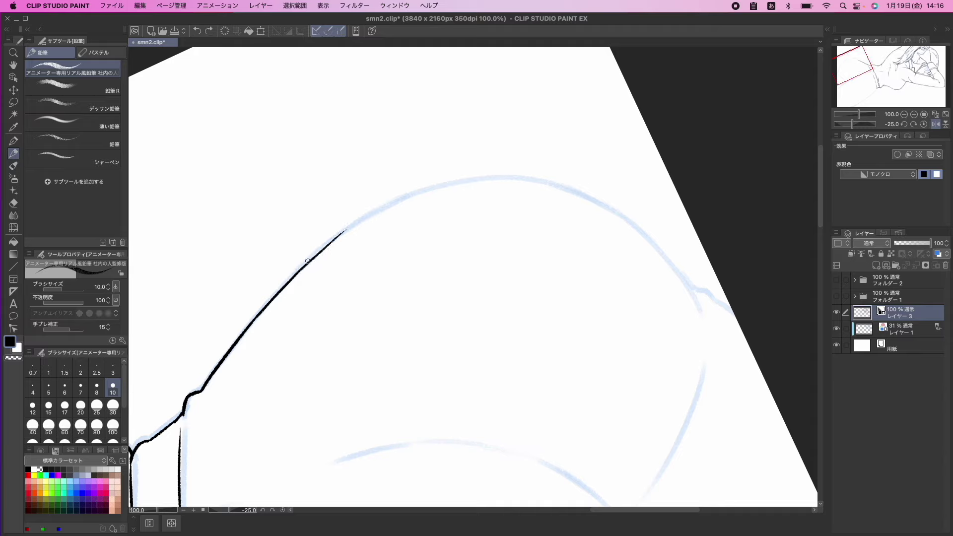
{"action": "left_click_drag", "start_coordinate": [300, 269], "coordinate": [415, 196]}
{"action": "key", "text": "super+z"}
{"action": "key", "text": "super+z"}
{"action": "left_click_drag", "start_coordinate": [342, 233], "coordinate": [457, 182]}
Continue the outer curve of the buttock over its crest with overlapping strokes on the blue sketch
{"action": "key", "text": "asciicircum"}
{"action": "key", "text": "asciicircum"}
{"action": "key", "text": "asciicircum"}
{"action": "key", "text": "asciicircum"}
{"action": "key", "text": "minus"}
{"action": "key", "text": "minus"}
{"action": "key", "text": "minus"}
{"action": "key", "text": "minus"}
{"action": "key", "text": "minus"}
{"action": "key", "text": "minus"}
{"action": "key", "text": "minus"}
{"action": "key", "text": "minus"}
{"action": "key", "text": "minus"}
{"action": "key", "text": "minus"}
{"action": "key", "text": "minus"}
{"action": "key", "text": "minus"}
{"action": "key", "text": "minus"}
{"action": "key", "text": "minus"}
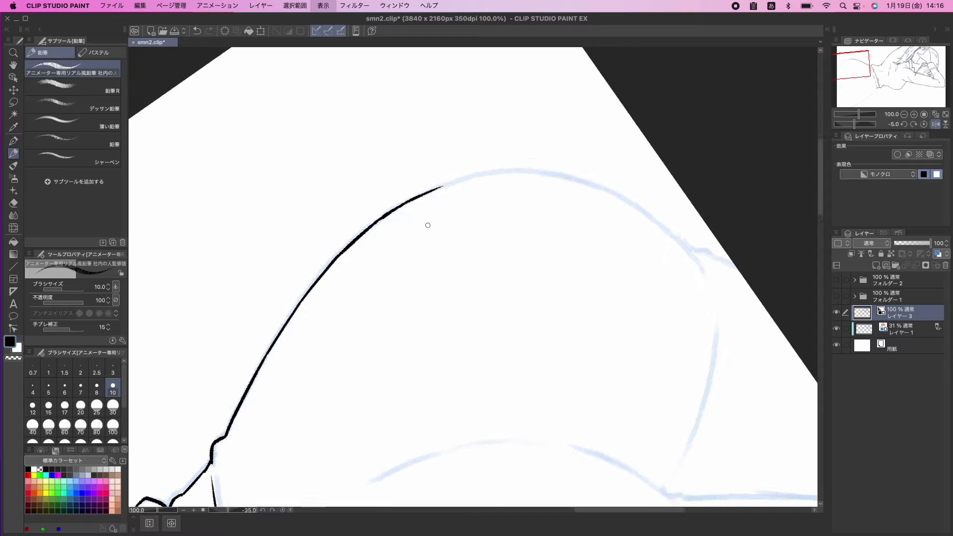
{"action": "key", "text": "minus"}
{"action": "key", "text": "minus"}
{"action": "key", "text": "asciicircum"}
{"action": "key", "text": "asciicircum"}
{"action": "mouse_move", "coordinate": [411, 242]}
{"action": "left_mouse_down"}
{"action": "mouse_move", "coordinate": [335, 323]}
{"action": "mouse_move", "coordinate": [352, 255]}
{"action": "left_mouse_up"}
{"action": "key", "text": "super+z"}
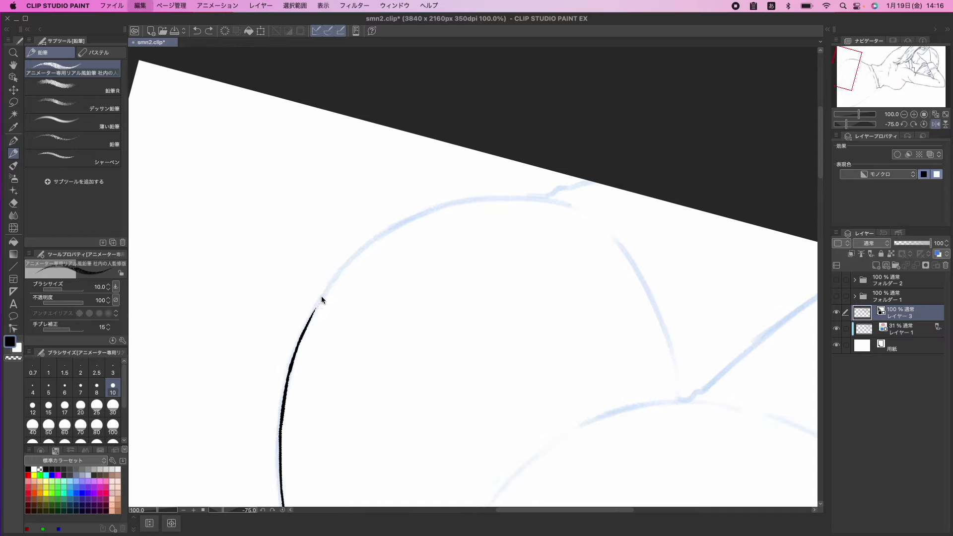
{"action": "mouse_move", "coordinate": [310, 317]}
{"action": "left_mouse_down"}
{"action": "mouse_move", "coordinate": [367, 247]}
{"action": "mouse_move", "coordinate": [423, 213]}
{"action": "left_mouse_up"}
{"action": "left_click_drag", "start_coordinate": [376, 241], "coordinate": [436, 209]}
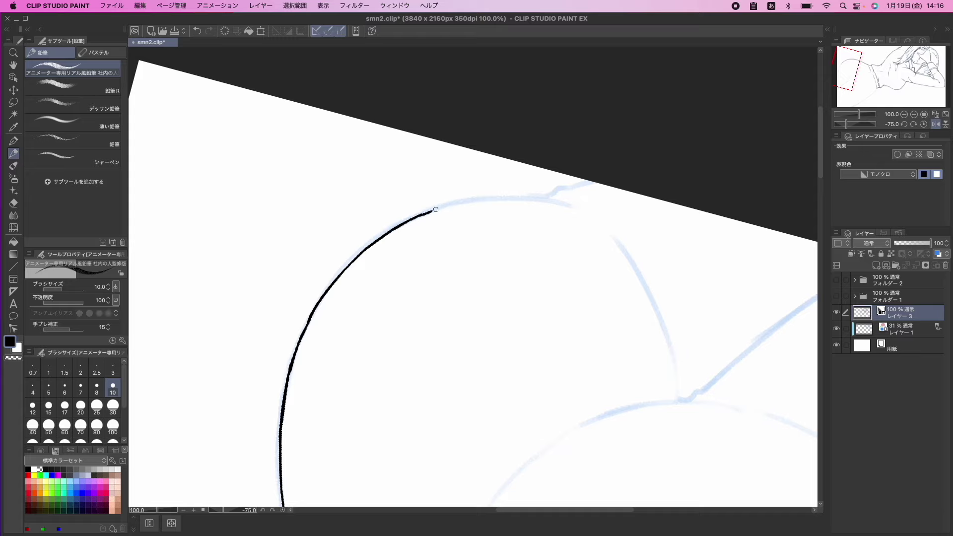
Finish the outer buttock curve with strokes tapering inward just past the fold where the thigh begins
{"action": "left_click_drag", "start_coordinate": [480, 238], "coordinate": [430, 240]}
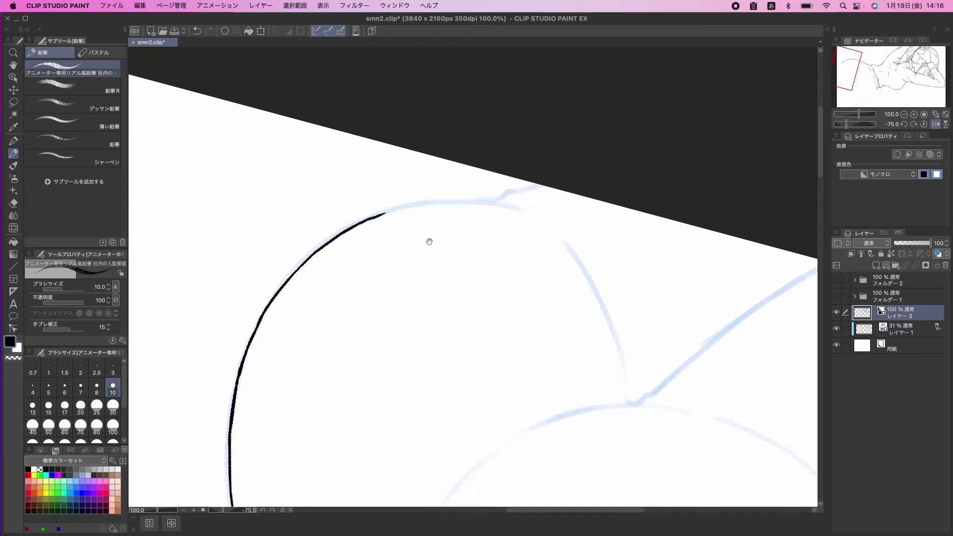
{"action": "key", "text": "minus"}
{"action": "key", "text": "minus"}
{"action": "key", "text": "minus"}
{"action": "key", "text": "minus"}
{"action": "key", "text": "minus"}
{"action": "key", "text": "minus"}
{"action": "mouse_move", "coordinate": [374, 289]}
{"action": "left_mouse_down"}
{"action": "mouse_move", "coordinate": [339, 305]}
{"action": "mouse_move", "coordinate": [319, 296]}
{"action": "mouse_move", "coordinate": [342, 240]}
{"action": "mouse_move", "coordinate": [403, 217]}
{"action": "left_mouse_up"}
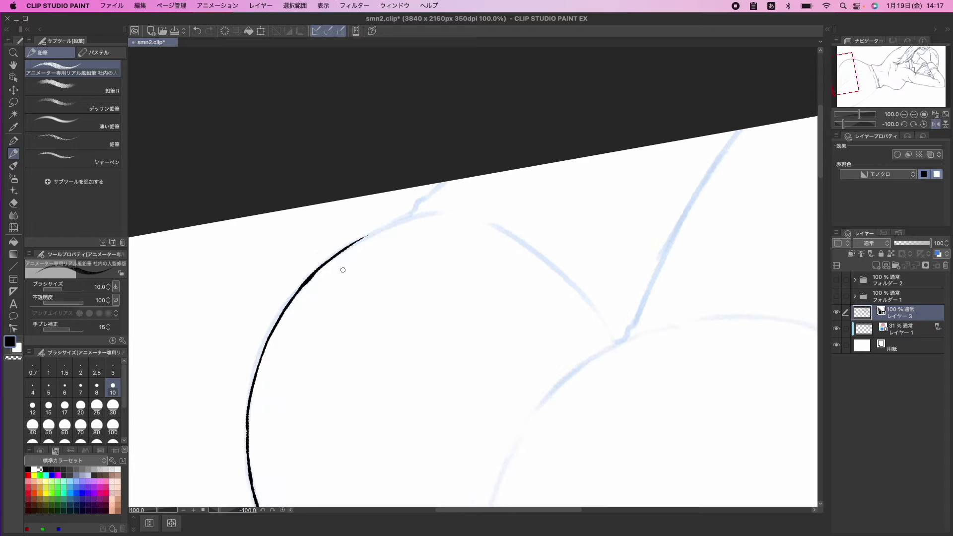
{"action": "key", "text": "minus"}
{"action": "left_click_drag", "start_coordinate": [367, 300], "coordinate": [348, 267]}
{"action": "mouse_move", "coordinate": [324, 226]}
{"action": "left_mouse_down"}
{"action": "mouse_move", "coordinate": [401, 187]}
{"action": "mouse_move", "coordinate": [367, 200]}
{"action": "left_mouse_up"}
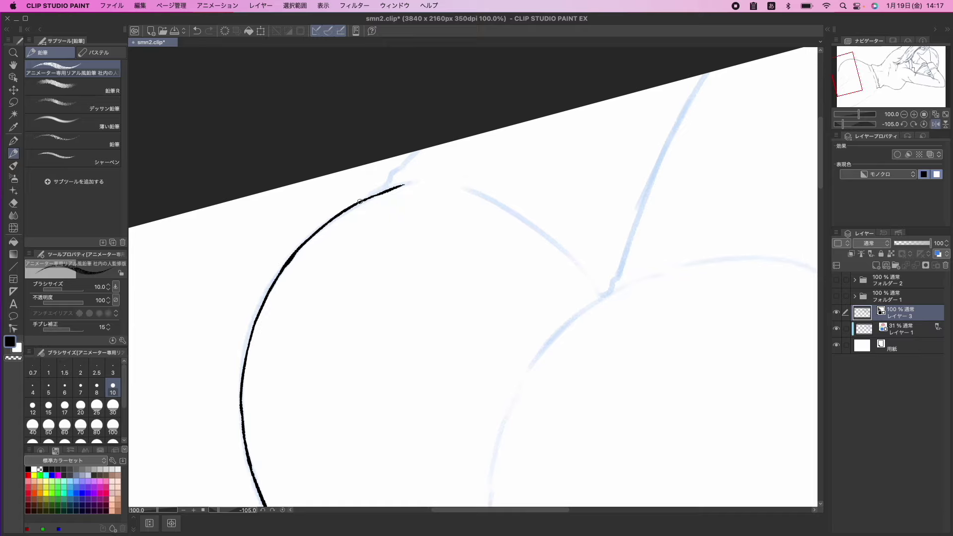
Ink the small stepped fold at the end of the buttock curve and the thigh's outer line running to the canvas edge
{"action": "left_click_drag", "start_coordinate": [367, 205], "coordinate": [343, 225]}
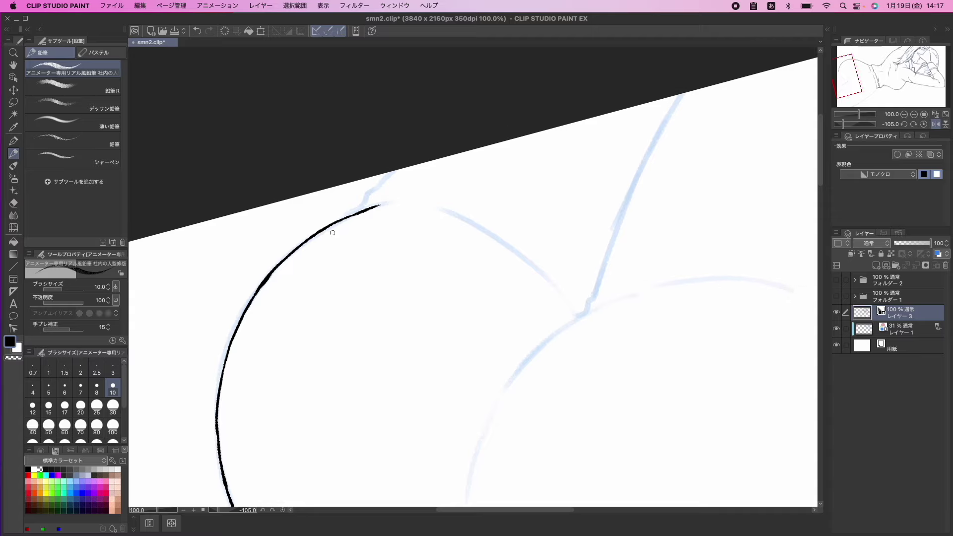
{"action": "key", "text": "minus"}
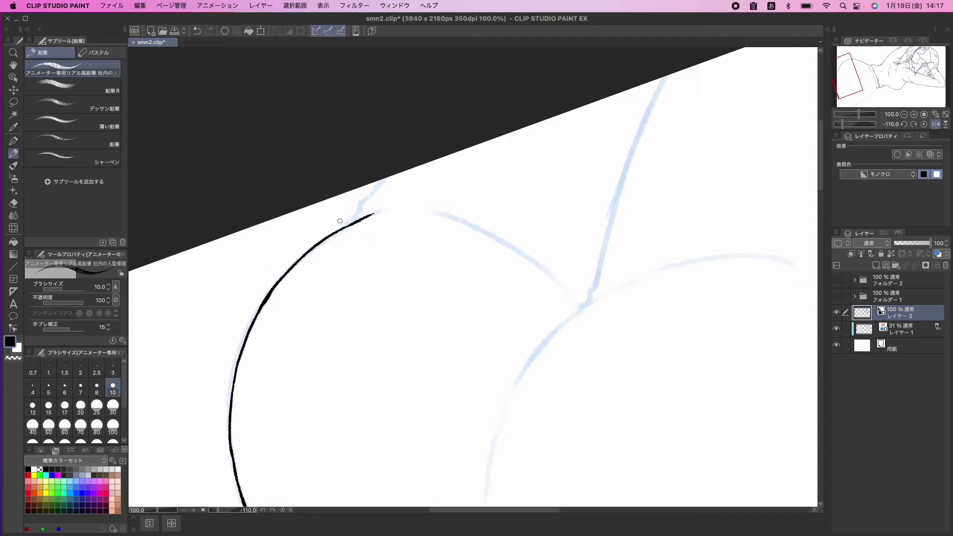
{"action": "mouse_move", "coordinate": [334, 233]}
{"action": "left_mouse_down"}
{"action": "mouse_move", "coordinate": [364, 212]}
{"action": "mouse_move", "coordinate": [356, 212]}
{"action": "left_mouse_up"}
{"action": "key", "text": "super+z"}
{"action": "left_click_drag", "start_coordinate": [366, 221], "coordinate": [341, 228]}
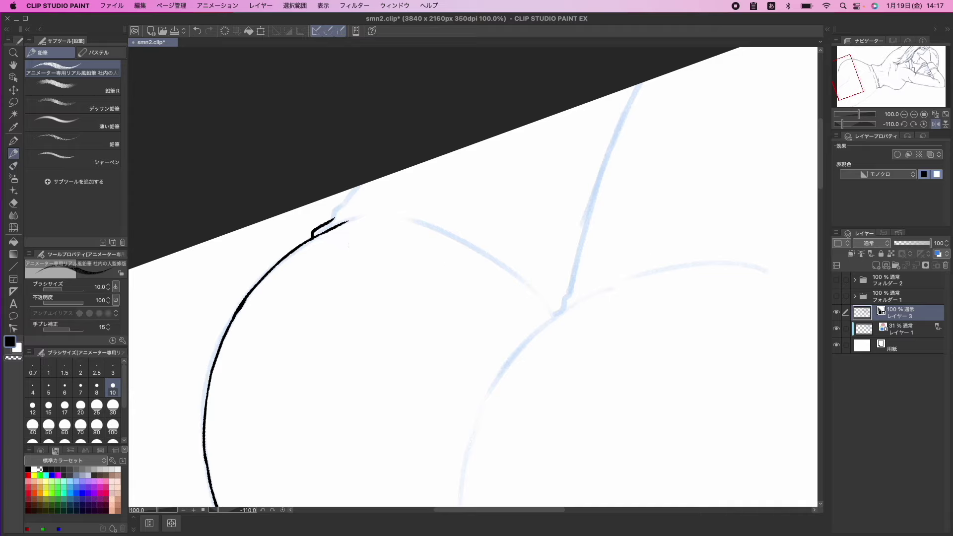
{"action": "left_click_drag", "start_coordinate": [332, 218], "coordinate": [364, 184]}
{"action": "scroll", "coordinate": [340, 213], "scroll_direction": "down", "scroll_amount": 3}
{"action": "scroll", "coordinate": [340, 212], "scroll_direction": "right", "scroll_amount": 3}
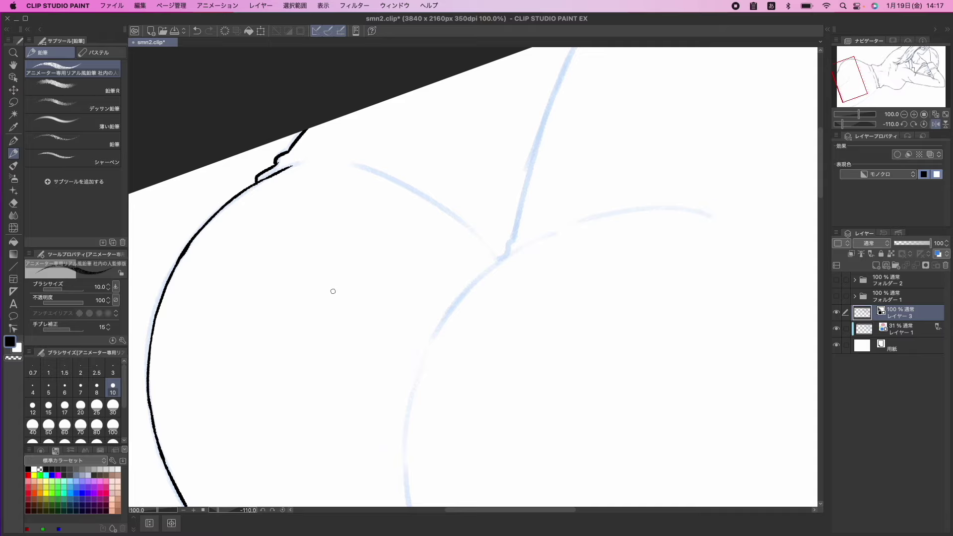
Ink the curved crease under the buttock toward the inner fold and add a short parallel accent stroke beside it
{"action": "key", "text": "minus"}
{"action": "key", "text": "minus"}
{"action": "key", "text": "minus"}
{"action": "key", "text": "minus"}
{"action": "key", "text": "minus"}
{"action": "key", "text": "minus"}
{"action": "key", "text": "minus"}
{"action": "key", "text": "minus"}
{"action": "key", "text": "minus"}
{"action": "key", "text": "minus"}
{"action": "key", "text": "minus"}
{"action": "key", "text": "minus"}
{"action": "key", "text": "minus"}
{"action": "left_click_drag", "start_coordinate": [361, 304], "coordinate": [340, 207]}
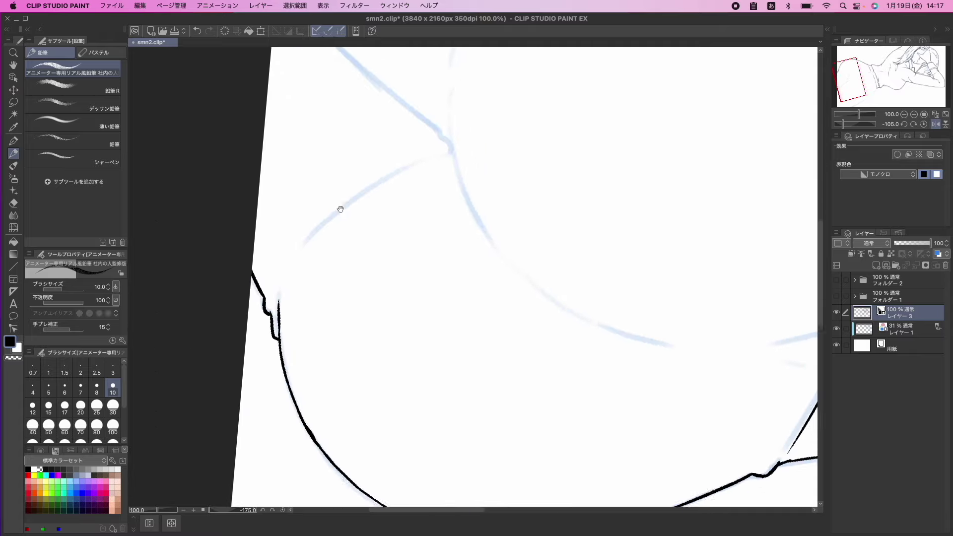
{"action": "mouse_move", "coordinate": [288, 266]}
{"action": "left_mouse_down"}
{"action": "mouse_move", "coordinate": [367, 179]}
{"action": "mouse_move", "coordinate": [415, 156]}
{"action": "left_mouse_up"}
{"action": "key", "text": "super+z"}
{"action": "mouse_move", "coordinate": [286, 275]}
{"action": "left_mouse_down"}
{"action": "mouse_move", "coordinate": [374, 179]}
{"action": "mouse_move", "coordinate": [432, 151]}
{"action": "left_mouse_up"}
{"action": "left_click_drag", "start_coordinate": [347, 180], "coordinate": [410, 153]}
Ink the lower part of the central curve dividing the buttocks as one tapered stroke
{"action": "left_click_drag", "start_coordinate": [391, 199], "coordinate": [358, 271]}
{"action": "key", "text": "minus"}
{"action": "key", "text": "minus"}
{"action": "key", "text": "minus"}
{"action": "key", "text": "minus"}
{"action": "key", "text": "minus"}
{"action": "key", "text": "minus"}
{"action": "key", "text": "minus"}
{"action": "key", "text": "minus"}
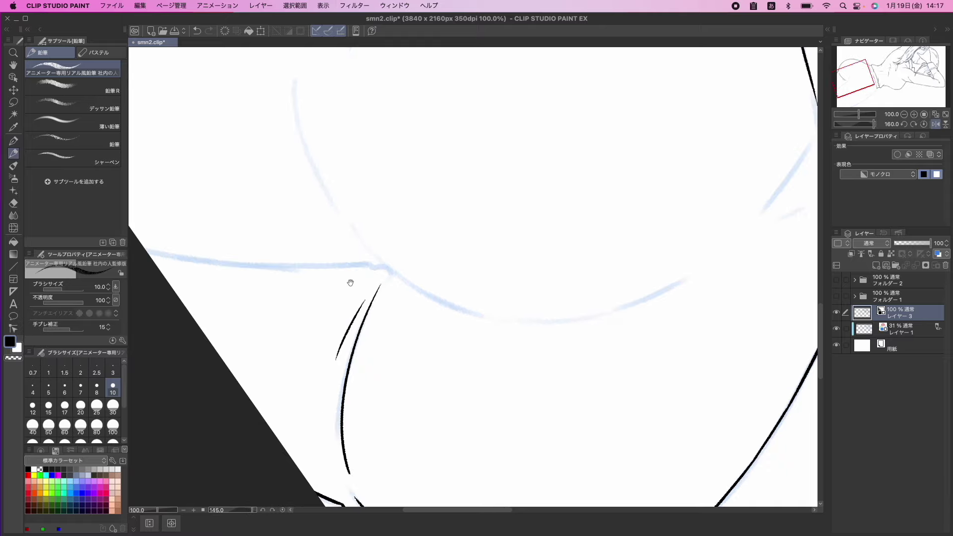
{"action": "key", "text": "asciicircum"}
{"action": "key", "text": "asciicircum"}
{"action": "key", "text": "asciicircum"}
{"action": "key", "text": "asciicircum"}
{"action": "key", "text": "asciicircum"}
{"action": "mouse_move", "coordinate": [350, 282]}
{"action": "left_mouse_down"}
{"action": "mouse_move", "coordinate": [347, 294]}
{"action": "mouse_move", "coordinate": [376, 322]}
{"action": "mouse_move", "coordinate": [340, 266]}
{"action": "mouse_move", "coordinate": [350, 311]}
{"action": "mouse_move", "coordinate": [318, 329]}
{"action": "mouse_move", "coordinate": [401, 225]}
{"action": "left_mouse_up"}
{"action": "key", "text": "super+z"}
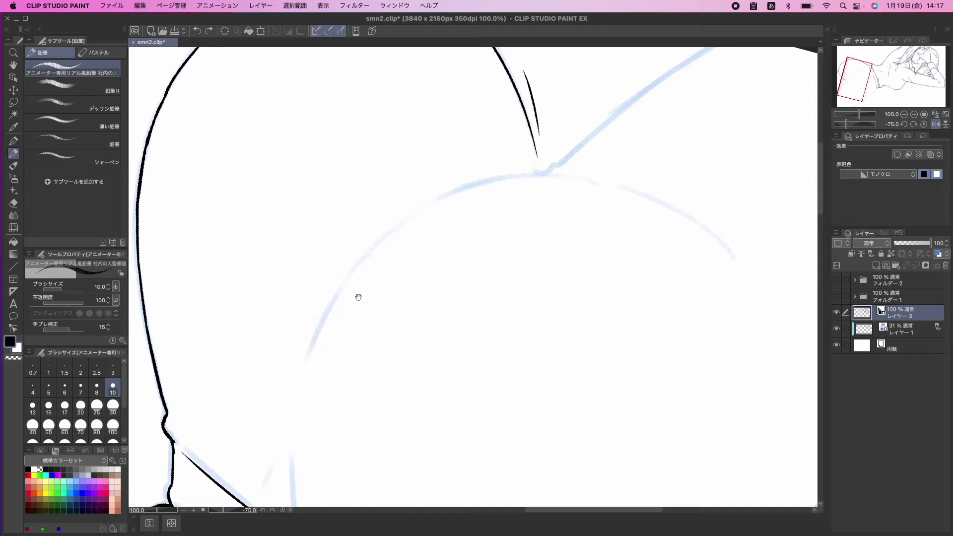
{"action": "left_click_drag", "start_coordinate": [356, 298], "coordinate": [309, 304]}
{"action": "key", "text": "asciicircum"}
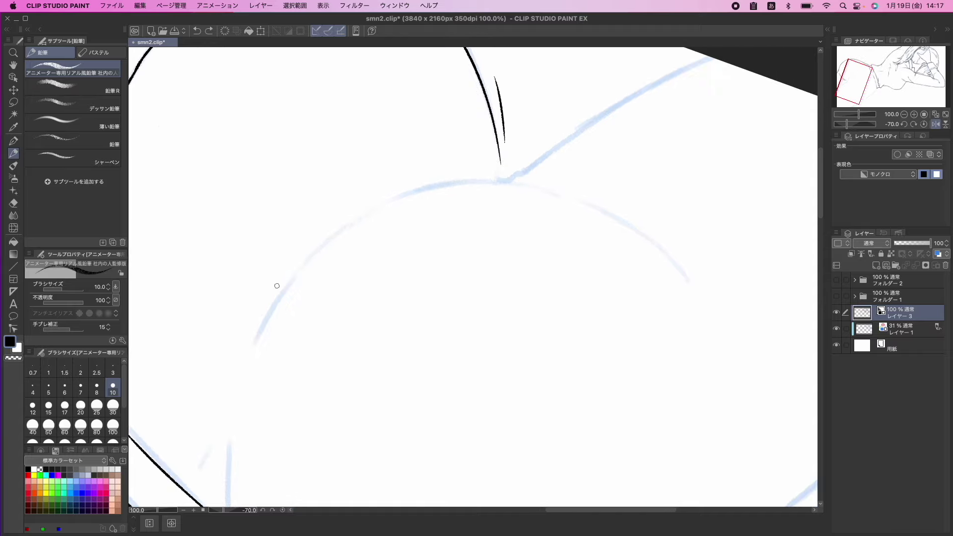
{"action": "left_click_drag", "start_coordinate": [315, 265], "coordinate": [285, 293]}
{"action": "left_click_drag", "start_coordinate": [226, 369], "coordinate": [296, 262]}
{"action": "key", "text": "minus"}
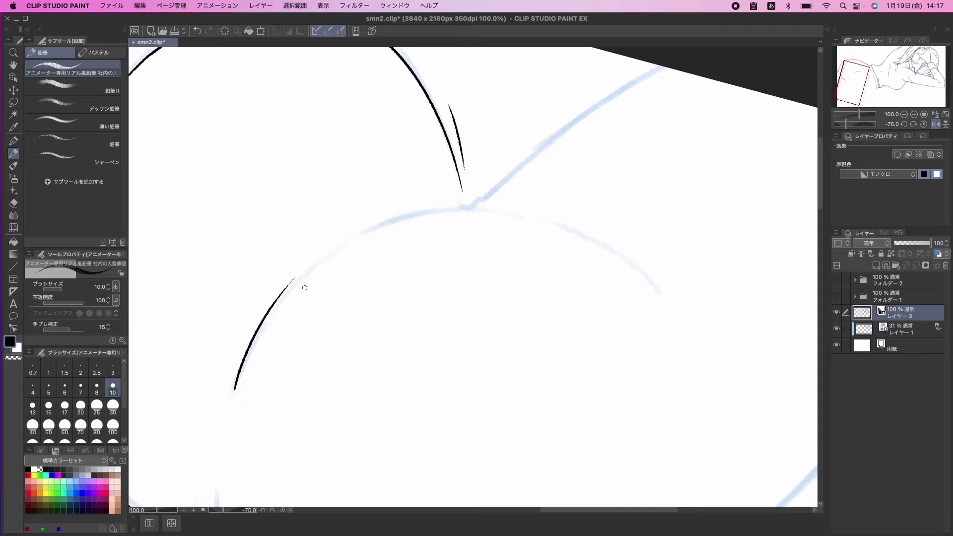
{"action": "key", "text": "minus"}
{"action": "key", "text": "minus"}
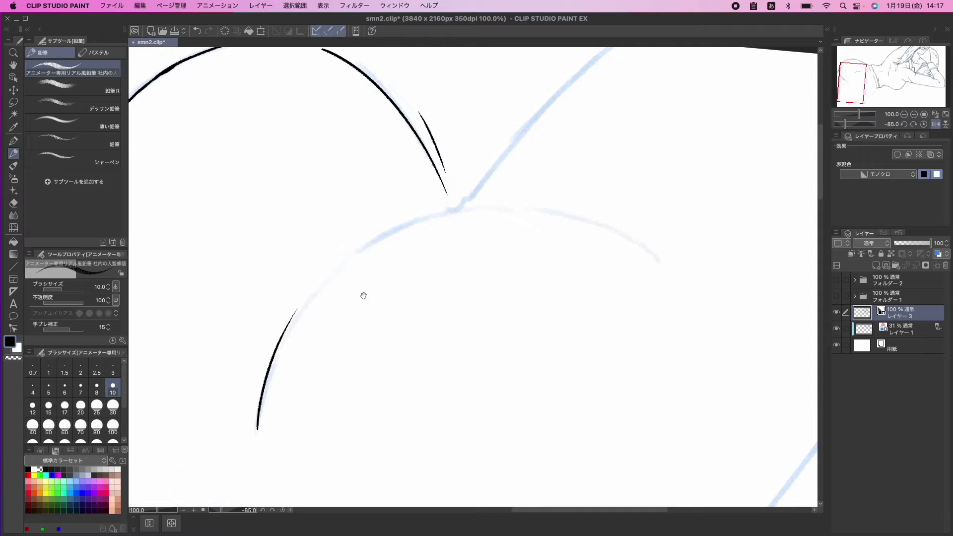
{"action": "key", "text": "super+z"}
{"action": "mouse_move", "coordinate": [256, 398]}
{"action": "left_mouse_down"}
{"action": "mouse_move", "coordinate": [303, 270]}
{"action": "mouse_move", "coordinate": [375, 203]}
{"action": "left_mouse_up"}
Ink the upper part of the dividing curve up to the inner fold and add the small jagged notch there
{"action": "key", "text": "super+z"}
{"action": "mouse_move", "coordinate": [320, 247]}
{"action": "left_mouse_down"}
{"action": "mouse_move", "coordinate": [427, 176]}
{"action": "mouse_move", "coordinate": [449, 172]}
{"action": "left_mouse_up"}
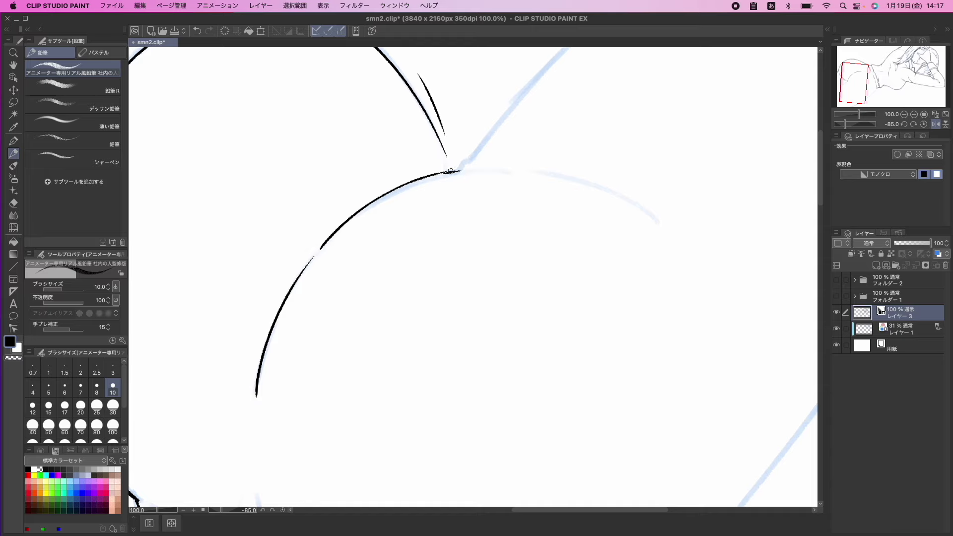
{"action": "key", "text": "minus"}
{"action": "key", "text": "minus"}
{"action": "key", "text": "minus"}
{"action": "key", "text": "minus"}
{"action": "key", "text": "minus"}
{"action": "key", "text": "minus"}
{"action": "mouse_move", "coordinate": [384, 214]}
{"action": "left_mouse_down"}
{"action": "mouse_move", "coordinate": [410, 181]}
{"action": "mouse_move", "coordinate": [408, 218]}
{"action": "mouse_move", "coordinate": [387, 242]}
{"action": "left_mouse_up"}
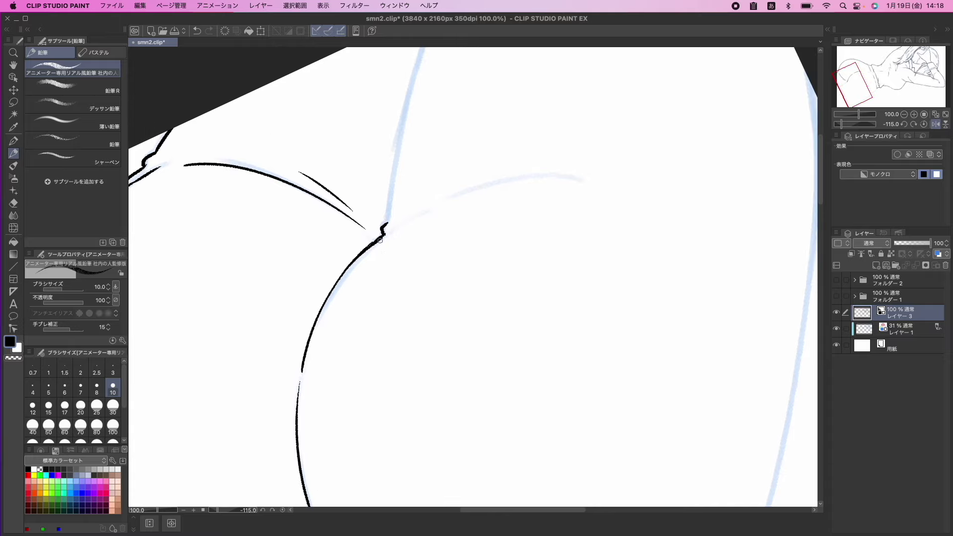
{"action": "key", "text": "asciicircum"}
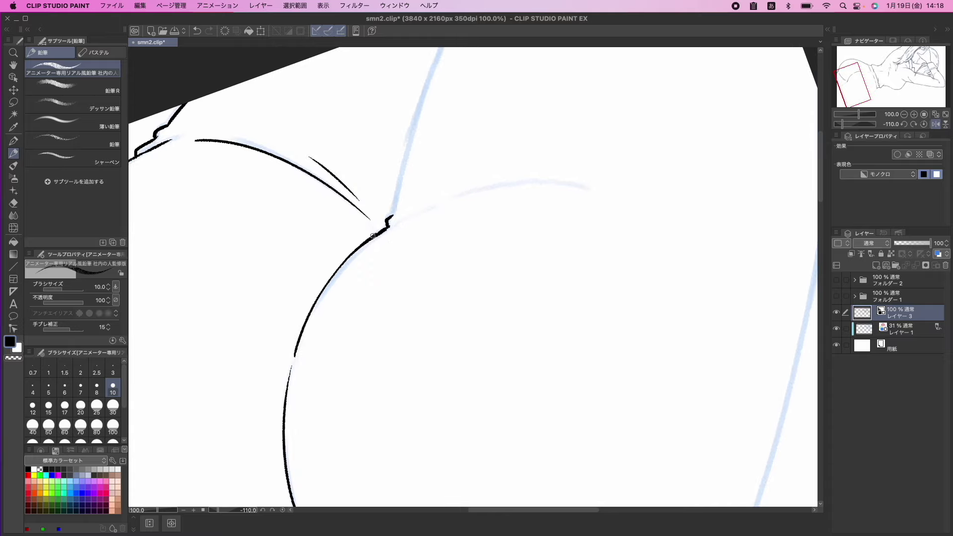
Ink the second buttock's lower crease beyond the notch as overlapping tapered strokes along the faint blue arc
{"action": "key", "text": "asciicircum"}
{"action": "left_click_drag", "start_coordinate": [422, 203], "coordinate": [418, 206]}
{"action": "key", "text": "minus"}
{"action": "key", "text": "minus"}
{"action": "mouse_move", "coordinate": [401, 245]}
{"action": "left_mouse_down"}
{"action": "mouse_move", "coordinate": [378, 257]}
{"action": "mouse_move", "coordinate": [370, 218]}
{"action": "mouse_move", "coordinate": [512, 177]}
{"action": "left_mouse_up"}
{"action": "key", "text": "minus"}
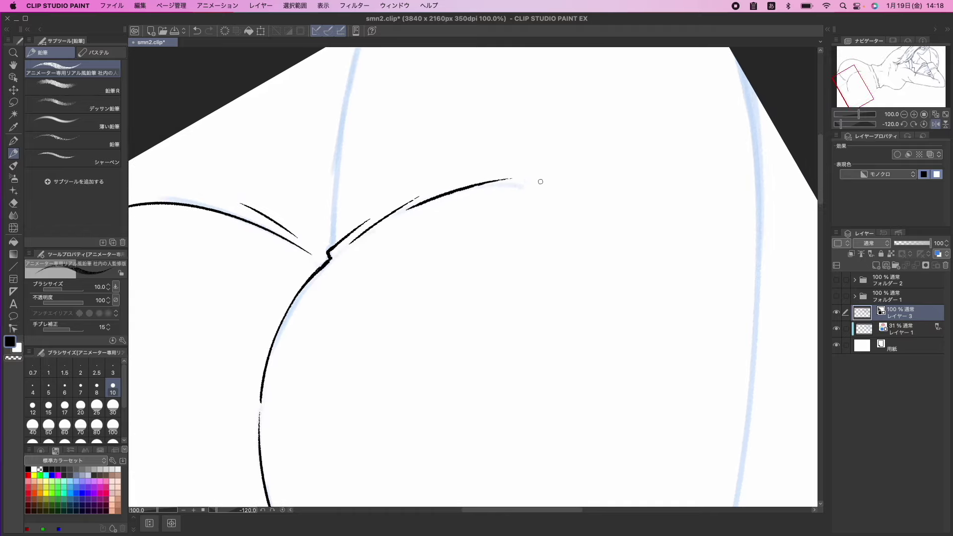
{"action": "key", "text": "minus"}
{"action": "key", "text": "minus"}
{"action": "key", "text": "minus"}
{"action": "key", "text": "minus"}
{"action": "key", "text": "minus"}
{"action": "key", "text": "super+z"}
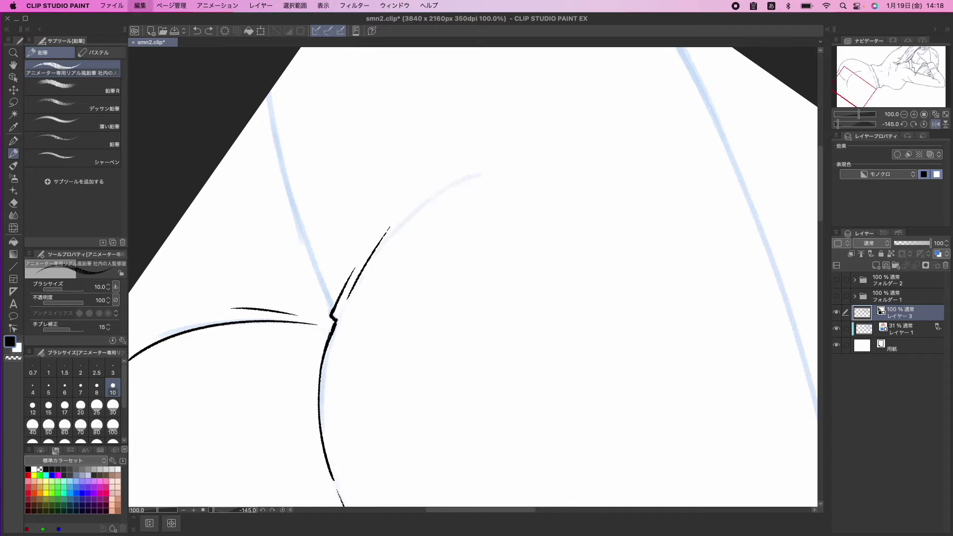
{"action": "left_click_drag", "start_coordinate": [378, 255], "coordinate": [476, 175]}
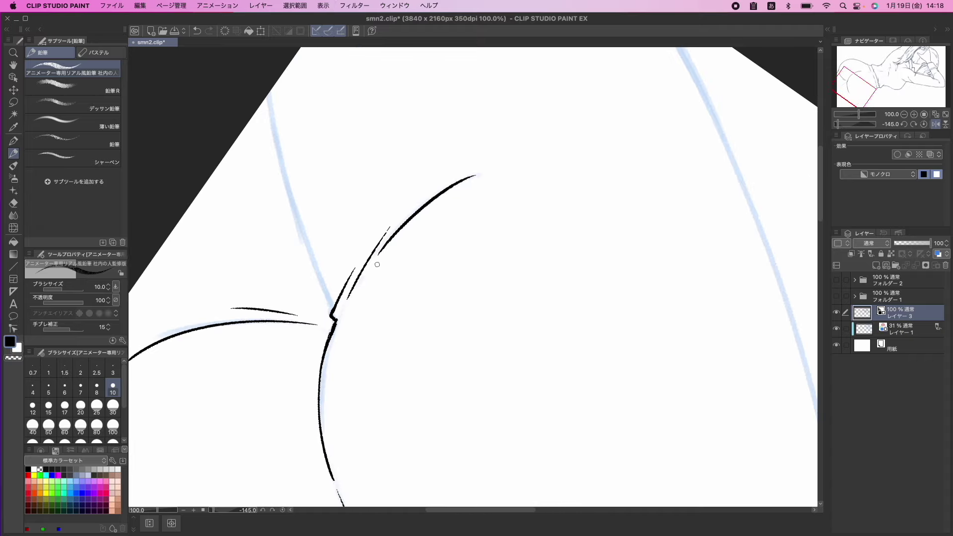
Ink the inner thigh line from the jagged notch outward along the blue sketch
{"action": "key", "text": "asciicircum"}
{"action": "key", "text": "asciicircum"}
{"action": "key", "text": "asciicircum"}
{"action": "key", "text": "asciicircum"}
{"action": "key", "text": "asciicircum"}
{"action": "key", "text": "asciicircum"}
{"action": "key", "text": "asciicircum"}
{"action": "key", "text": "asciicircum"}
{"action": "key", "text": "asciicircum"}
{"action": "key", "text": "asciicircum"}
{"action": "key", "text": "asciicircum"}
{"action": "key", "text": "asciicircum"}
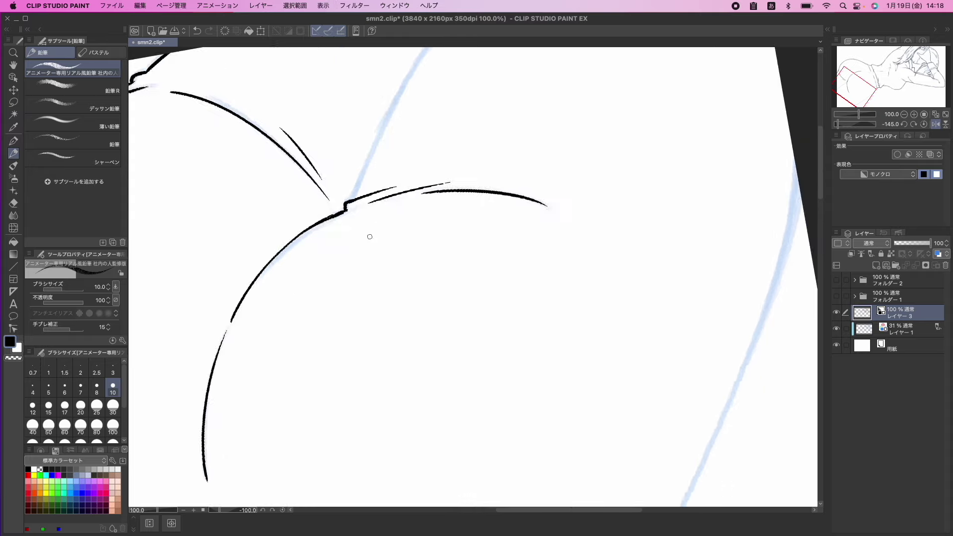
{"action": "left_click_drag", "start_coordinate": [373, 213], "coordinate": [331, 319]}
{"action": "left_click_drag", "start_coordinate": [323, 278], "coordinate": [419, 177]}
{"action": "scroll", "coordinate": [372, 223], "scroll_direction": "up", "scroll_amount": 1}
{"action": "scroll", "coordinate": [372, 222], "scroll_direction": "right", "scroll_amount": 2}
{"action": "key", "text": "super+z"}
{"action": "left_click_drag", "start_coordinate": [300, 294], "coordinate": [457, 132]}
{"action": "scroll", "coordinate": [365, 257], "scroll_direction": "down", "scroll_amount": 4}
{"action": "scroll", "coordinate": [366, 258], "scroll_direction": "left", "scroll_amount": 2}
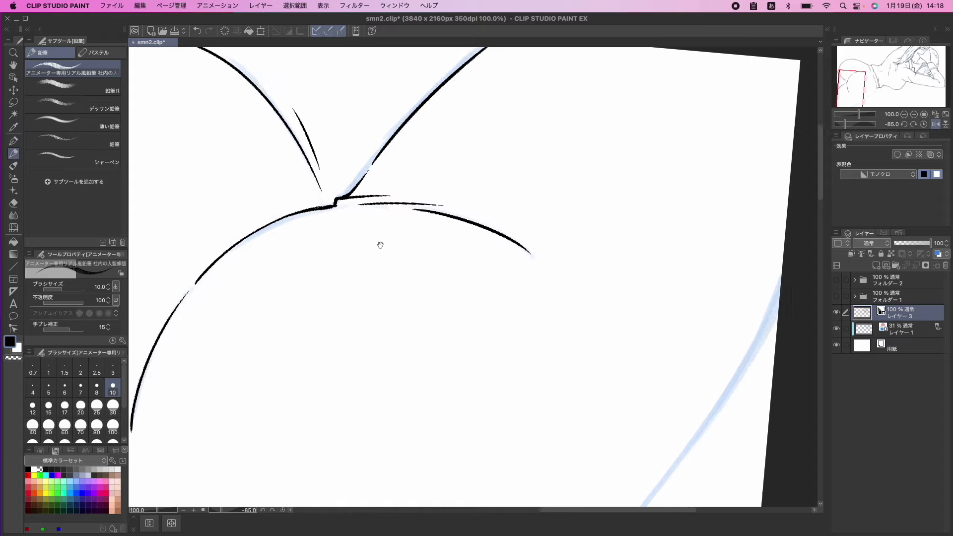
{"action": "scroll", "coordinate": [380, 244], "scroll_direction": "down", "scroll_amount": 4}
{"action": "scroll", "coordinate": [380, 245], "scroll_direction": "left", "scroll_amount": 3}
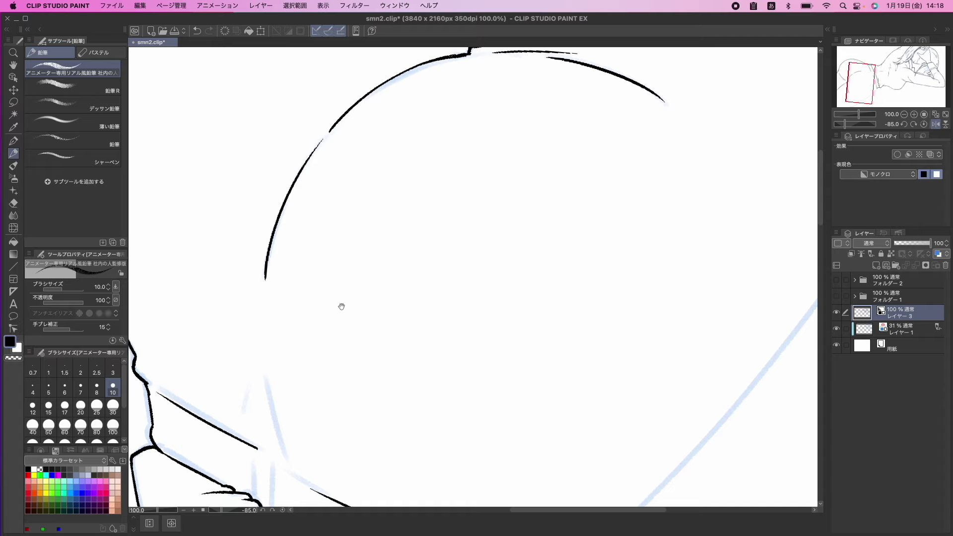
Ink the short tapered dimple strokes on the lower back beside the waistband, following the faint blue sketch
{"action": "key", "text": "minus"}
{"action": "key", "text": "minus"}
{"action": "key", "text": "minus"}
{"action": "key", "text": "asciicircum"}
{"action": "key", "text": "asciicircum"}
{"action": "key", "text": "asciicircum"}
{"action": "key", "text": "asciicircum"}
{"action": "key", "text": "asciicircum"}
{"action": "key", "text": "asciicircum"}
{"action": "key", "text": "asciicircum"}
{"action": "key", "text": "asciicircum"}
{"action": "key", "text": "asciicircum"}
{"action": "key", "text": "asciicircum"}
{"action": "key", "text": "asciicircum"}
{"action": "key", "text": "asciicircum"}
{"action": "mouse_move", "coordinate": [260, 265]}
{"action": "left_mouse_down"}
{"action": "mouse_move", "coordinate": [293, 306]}
{"action": "mouse_move", "coordinate": [298, 233]}
{"action": "left_mouse_up"}
{"action": "key", "text": "asciicircum"}
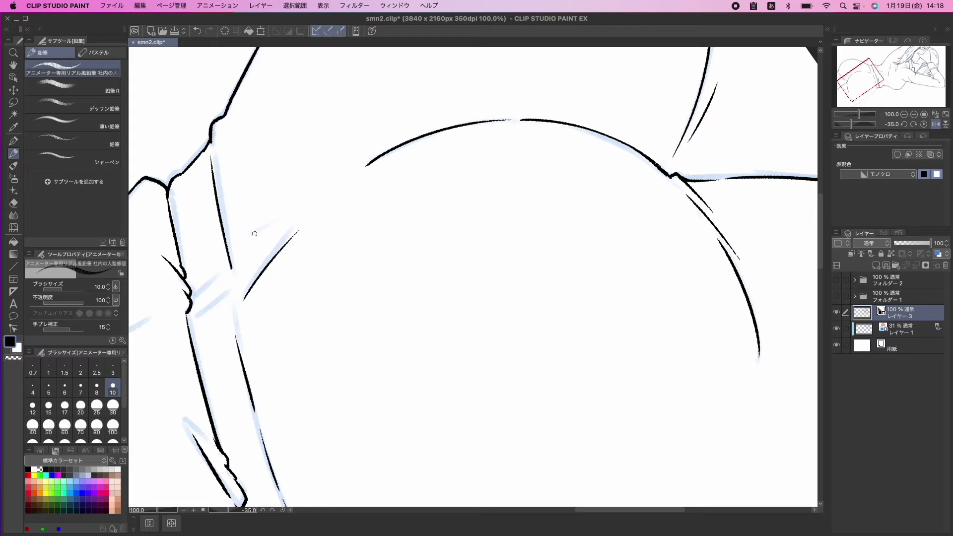
{"action": "scroll", "coordinate": [284, 287], "scroll_direction": "down", "scroll_amount": 5}
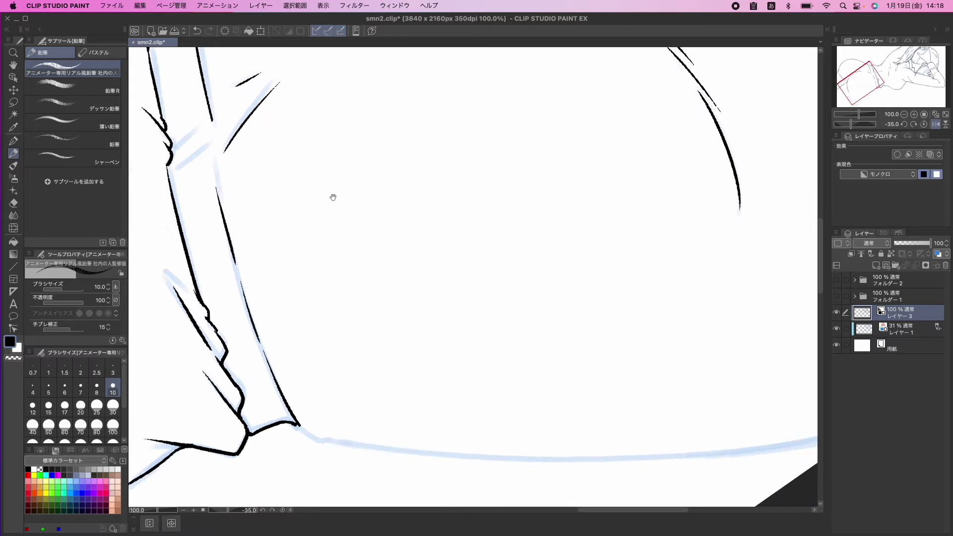
Ink the short curved start of the outer hip outline from the waistband's lower corner
{"action": "left_click_drag", "start_coordinate": [312, 368], "coordinate": [338, 290]}
{"action": "key", "text": "asciicircum"}
{"action": "key", "text": "asciicircum"}
{"action": "key", "text": "asciicircum"}
{"action": "key", "text": "asciicircum"}
{"action": "key", "text": "asciicircum"}
{"action": "key", "text": "asciicircum"}
{"action": "key", "text": "asciicircum"}
{"action": "key", "text": "asciicircum"}
{"action": "key", "text": "asciicircum"}
{"action": "key", "text": "asciicircum"}
{"action": "key", "text": "asciicircum"}
{"action": "key", "text": "asciicircum"}
{"action": "key", "text": "asciicircum"}
{"action": "key", "text": "asciicircum"}
{"action": "key", "text": "asciicircum"}
{"action": "key", "text": "asciicircum"}
{"action": "key", "text": "asciicircum"}
{"action": "key", "text": "asciicircum"}
{"action": "left_click_drag", "start_coordinate": [372, 234], "coordinate": [320, 313]}
{"action": "left_click_drag", "start_coordinate": [345, 211], "coordinate": [334, 245]}
{"action": "key", "text": "minus"}
{"action": "key", "text": "minus"}
{"action": "key", "text": "minus"}
{"action": "key", "text": "minus"}
{"action": "key", "text": "minus"}
{"action": "key", "text": "minus"}
{"action": "key", "text": "minus"}
{"action": "key", "text": "minus"}
{"action": "key", "text": "minus"}
{"action": "key", "text": "minus"}
{"action": "key", "text": "minus"}
{"action": "key", "text": "minus"}
{"action": "key", "text": "minus"}
{"action": "key", "text": "minus"}
{"action": "key", "text": "minus"}
{"action": "key", "text": "minus"}
{"action": "key", "text": "minus"}
{"action": "key", "text": "minus"}
{"action": "key", "text": "minus"}
{"action": "key", "text": "minus"}
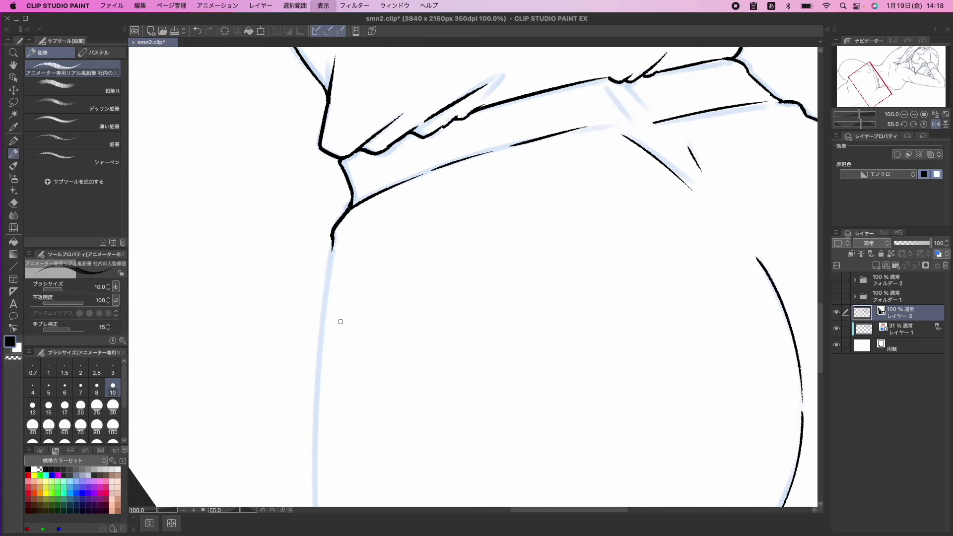
{"action": "mouse_move", "coordinate": [494, 326]}
{"action": "left_mouse_down"}
{"action": "mouse_move", "coordinate": [470, 298]}
{"action": "mouse_move", "coordinate": [436, 304]}
{"action": "mouse_move", "coordinate": [431, 316]}
{"action": "left_mouse_up"}
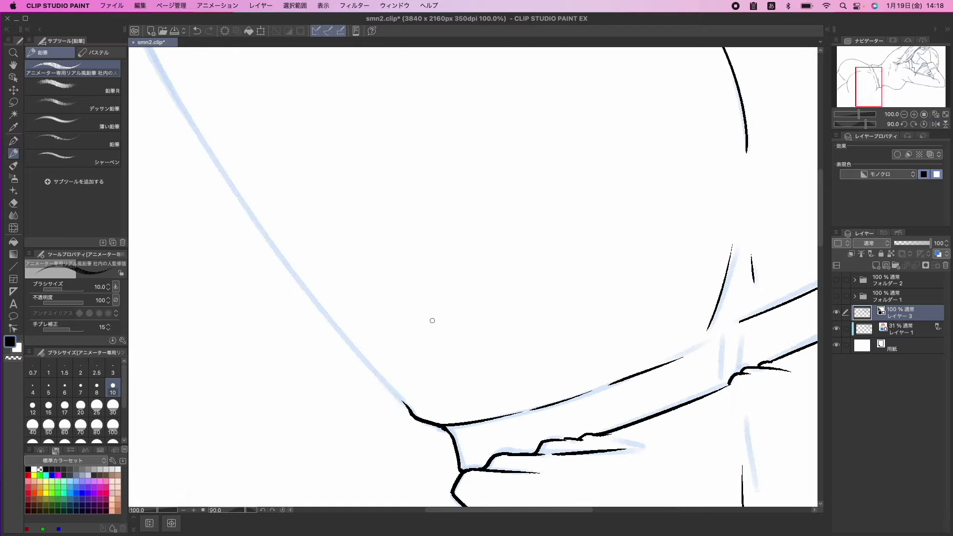
Extend the outer hip outline from the waistband corner with a tapered stroke along the blue arc
{"action": "key", "text": "asciicircum"}
{"action": "key", "text": "asciicircum"}
{"action": "key", "text": "asciicircum"}
{"action": "key", "text": "asciicircum"}
{"action": "key", "text": "asciicircum"}
{"action": "key", "text": "asciicircum"}
{"action": "key", "text": "asciicircum"}
{"action": "key", "text": "asciicircum"}
{"action": "key", "text": "asciicircum"}
{"action": "key", "text": "asciicircum"}
{"action": "key", "text": "asciicircum"}
{"action": "key", "text": "asciicircum"}
{"action": "key", "text": "asciicircum"}
{"action": "key", "text": "asciicircum"}
{"action": "key", "text": "asciicircum"}
{"action": "left_click_drag", "start_coordinate": [387, 217], "coordinate": [370, 307]}
{"action": "key", "text": "asciicircum"}
{"action": "key", "text": "asciicircum"}
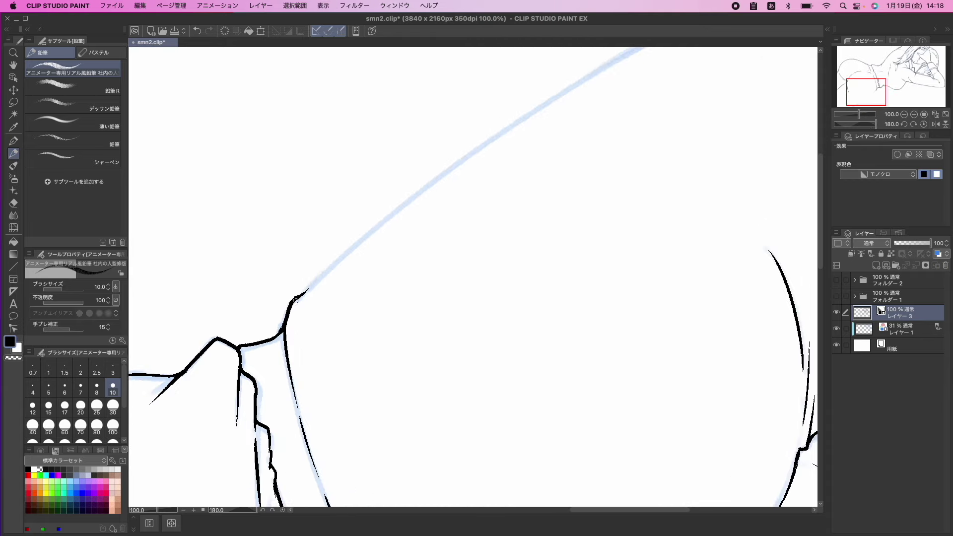
{"action": "left_click_drag", "start_coordinate": [310, 288], "coordinate": [338, 263]}
{"action": "left_click_drag", "start_coordinate": [389, 233], "coordinate": [290, 321]}
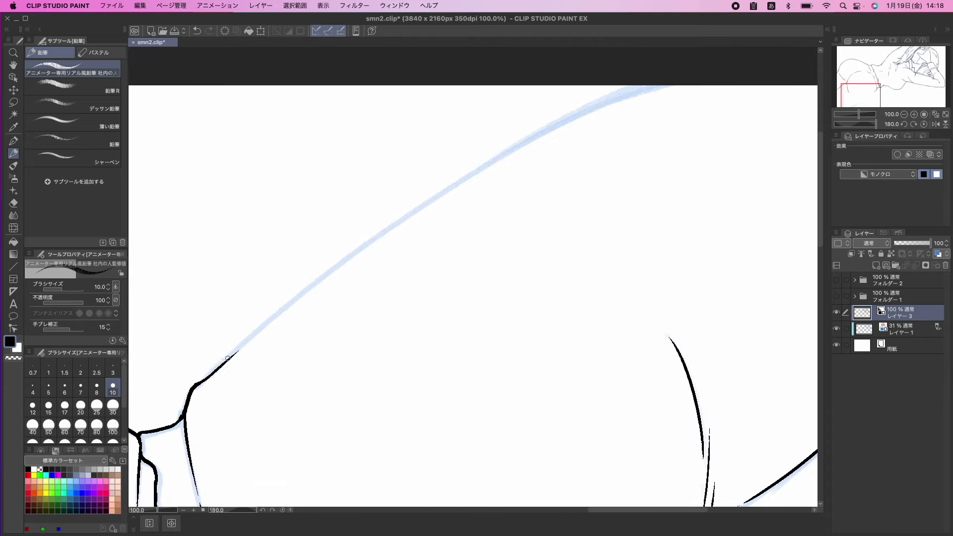
Ink the middle stretch of the outer hip and thigh contour with overlapping tapered strokes, redoing the ones that miss
{"action": "left_click_drag", "start_coordinate": [225, 363], "coordinate": [292, 305]}
{"action": "key", "text": "super+z"}
{"action": "left_click_drag", "start_coordinate": [216, 372], "coordinate": [288, 315]}
{"action": "key", "text": "super+z"}
{"action": "left_click_drag", "start_coordinate": [234, 353], "coordinate": [297, 295]}
{"action": "left_click_drag", "start_coordinate": [391, 306], "coordinate": [310, 317]}
{"action": "key", "text": "minus"}
{"action": "left_click_drag", "start_coordinate": [197, 327], "coordinate": [247, 276]}
{"action": "left_click_drag", "start_coordinate": [187, 335], "coordinate": [243, 282]}
{"action": "key", "text": "super+z"}
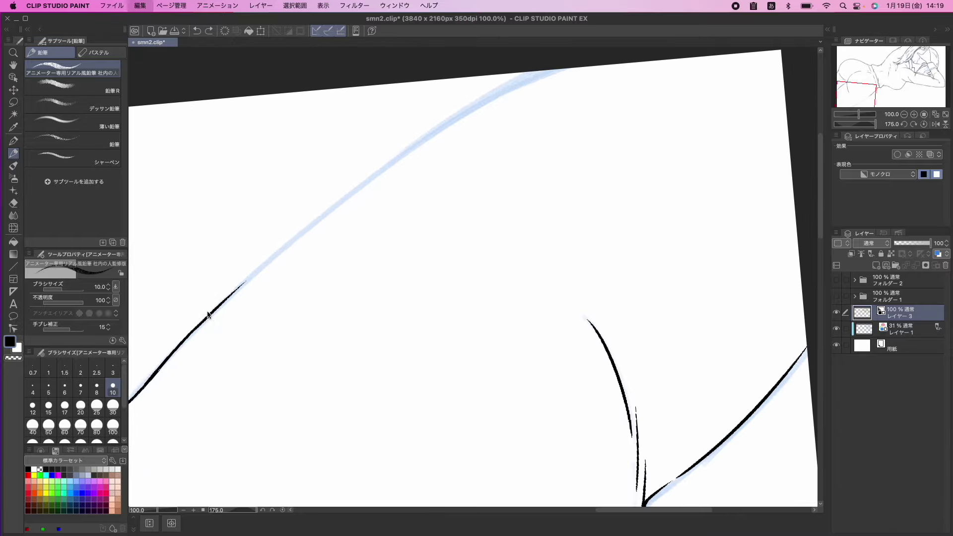
{"action": "left_click_drag", "start_coordinate": [184, 336], "coordinate": [276, 253]}
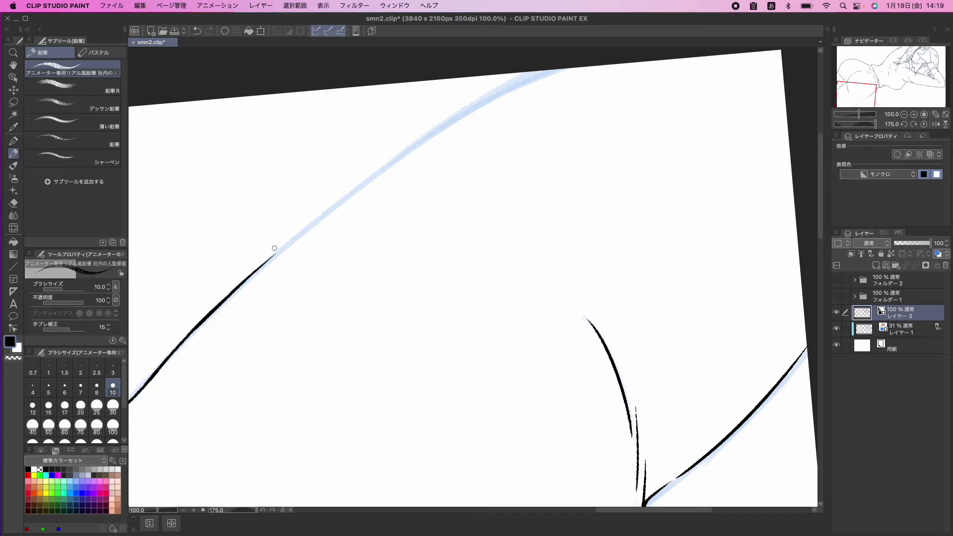
{"action": "left_click_drag", "start_coordinate": [245, 281], "coordinate": [330, 210]}
{"action": "left_click_drag", "start_coordinate": [367, 239], "coordinate": [340, 260]}
Rework the tapered end of the thigh contour with another stroke that carries it further along the blue sketch
{"action": "scroll", "coordinate": [343, 268], "scroll_direction": "up", "scroll_amount": 4}
{"action": "scroll", "coordinate": [342, 268], "scroll_direction": "right", "scroll_amount": 3}
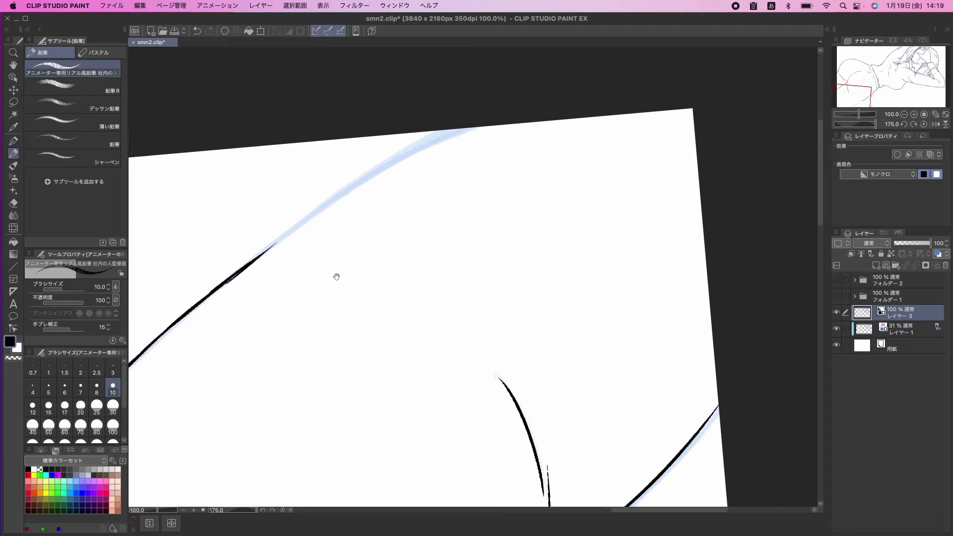
{"action": "left_click_drag", "start_coordinate": [346, 271], "coordinate": [359, 238]}
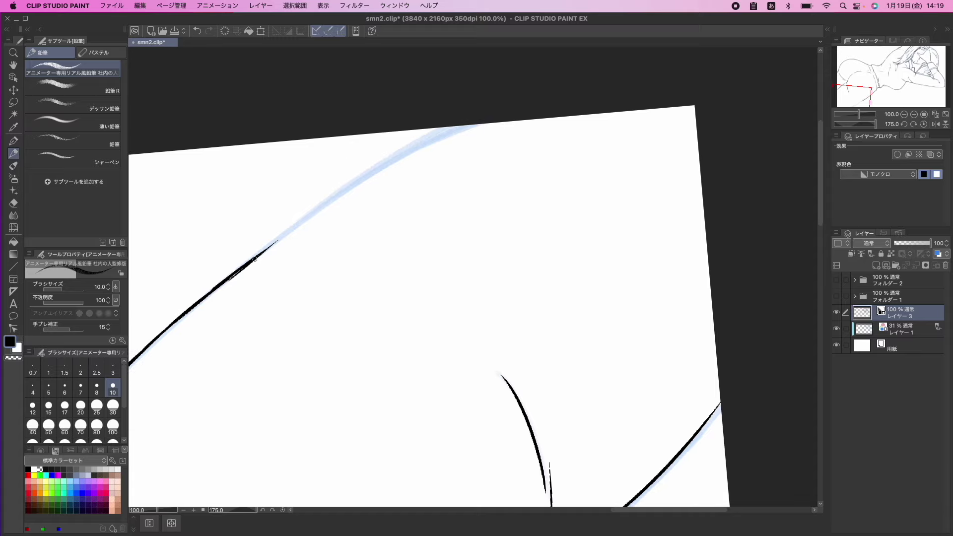
{"action": "left_click_drag", "start_coordinate": [231, 276], "coordinate": [277, 237]}
{"action": "key", "text": "super+z"}
{"action": "left_click_drag", "start_coordinate": [240, 266], "coordinate": [303, 217]}
{"action": "key", "text": "super+z"}
{"action": "mouse_move", "coordinate": [240, 267]}
{"action": "left_mouse_down"}
{"action": "mouse_move", "coordinate": [339, 193]}
{"action": "mouse_move", "coordinate": [294, 240]}
{"action": "left_mouse_up"}
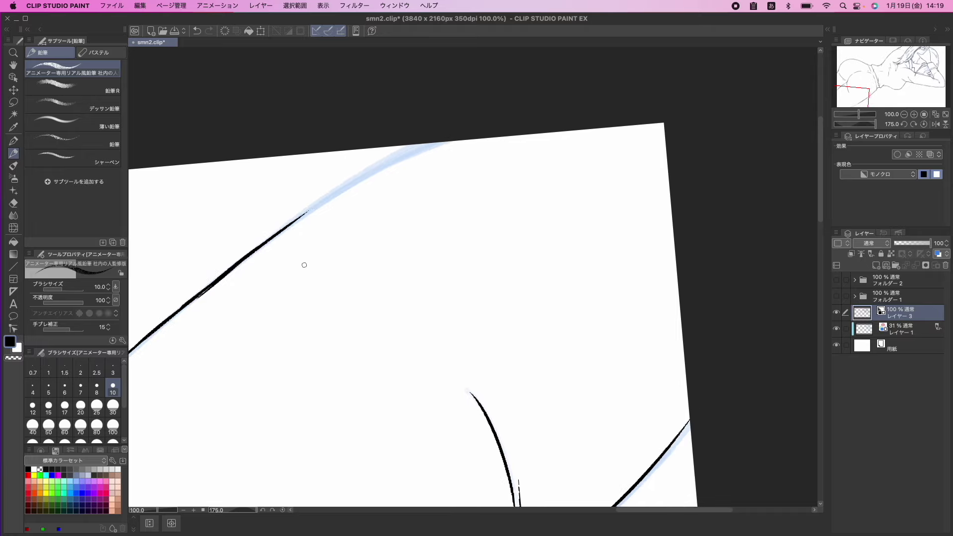
Ink the last section of the thigh contour to the canvas edge and thicken it with a second stroke
{"action": "key", "text": "minus"}
{"action": "key", "text": "minus"}
{"action": "left_click_drag", "start_coordinate": [288, 252], "coordinate": [409, 152]}
{"action": "key", "text": "super+z"}
{"action": "left_click_drag", "start_coordinate": [280, 258], "coordinate": [408, 152]}
{"action": "mouse_move", "coordinate": [346, 282]}
{"action": "left_mouse_down"}
{"action": "mouse_move", "coordinate": [338, 263]}
{"action": "mouse_move", "coordinate": [330, 274]}
{"action": "mouse_move", "coordinate": [313, 257]}
{"action": "left_mouse_up"}
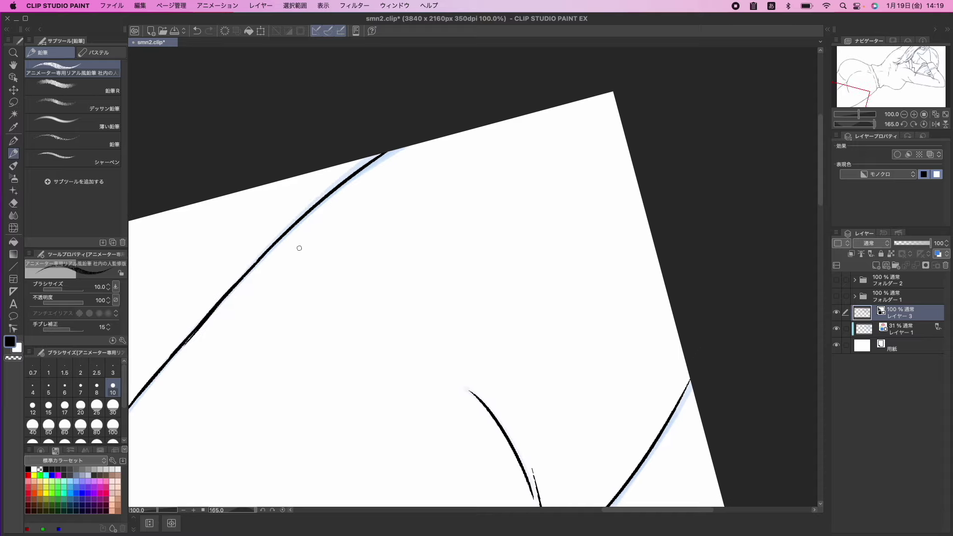
{"action": "left_click_drag", "start_coordinate": [291, 227], "coordinate": [397, 148]}
Review the inked thighs, hips, waist, back and head at 66.7% zoom from several canvas angles
{"action": "left_click_drag", "start_coordinate": [331, 286], "coordinate": [369, 262]}
{"action": "key", "text": "minus"}
{"action": "key", "text": "minus"}
{"action": "key", "text": "minus"}
{"action": "key", "text": "minus"}
{"action": "key", "text": "minus"}
{"action": "key", "text": "minus"}
{"action": "key", "text": "minus"}
{"action": "key", "text": "minus"}
{"action": "key", "text": "minus"}
{"action": "key", "text": "minus"}
{"action": "key", "text": "minus"}
{"action": "key", "text": "minus"}
{"action": "key", "text": "minus"}
{"action": "key", "text": "minus"}
{"action": "key", "text": "minus"}
{"action": "key", "text": "minus"}
{"action": "key", "text": "minus"}
{"action": "key", "text": "minus"}
{"action": "key", "text": "minus"}
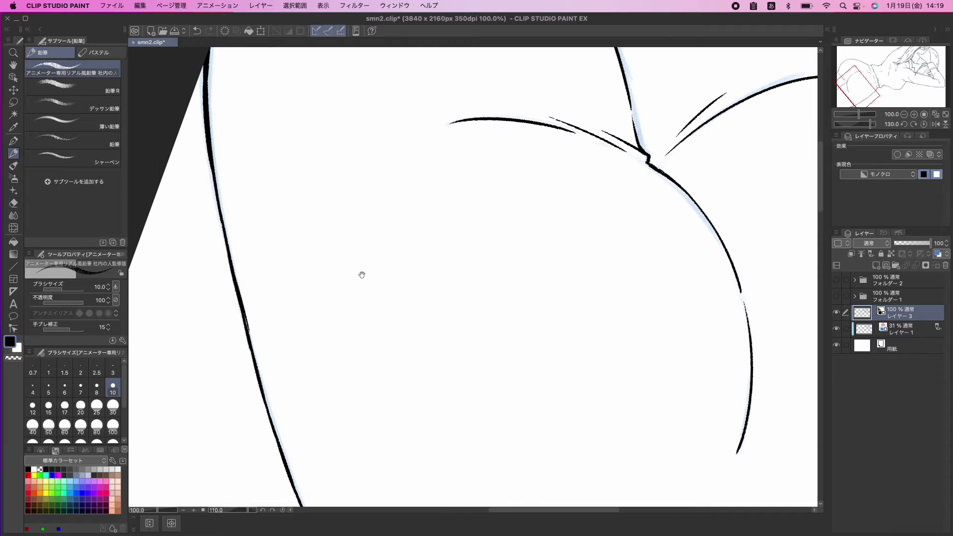
{"action": "key", "text": "super+minus"}
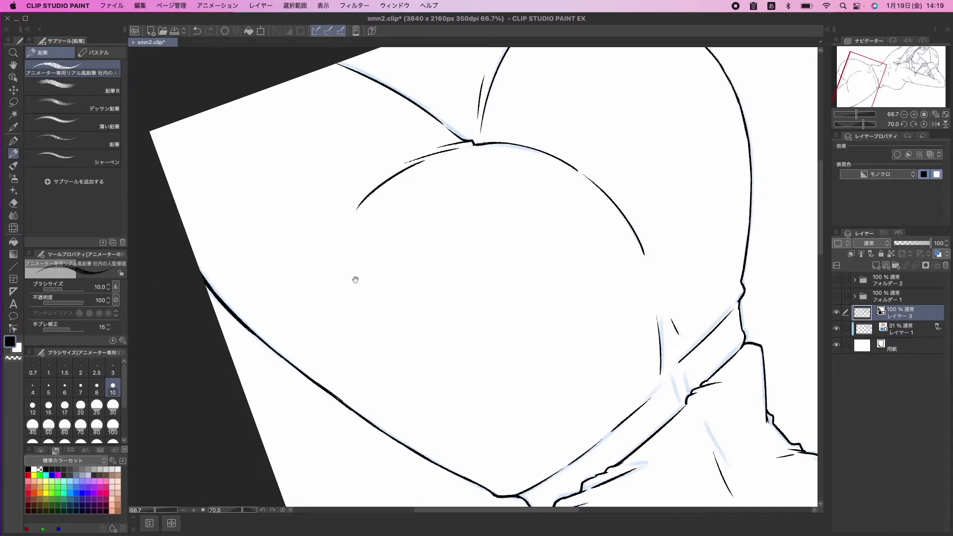
{"action": "key", "text": "minus"}
{"action": "key", "text": "minus"}
{"action": "key", "text": "minus"}
{"action": "key", "text": "minus"}
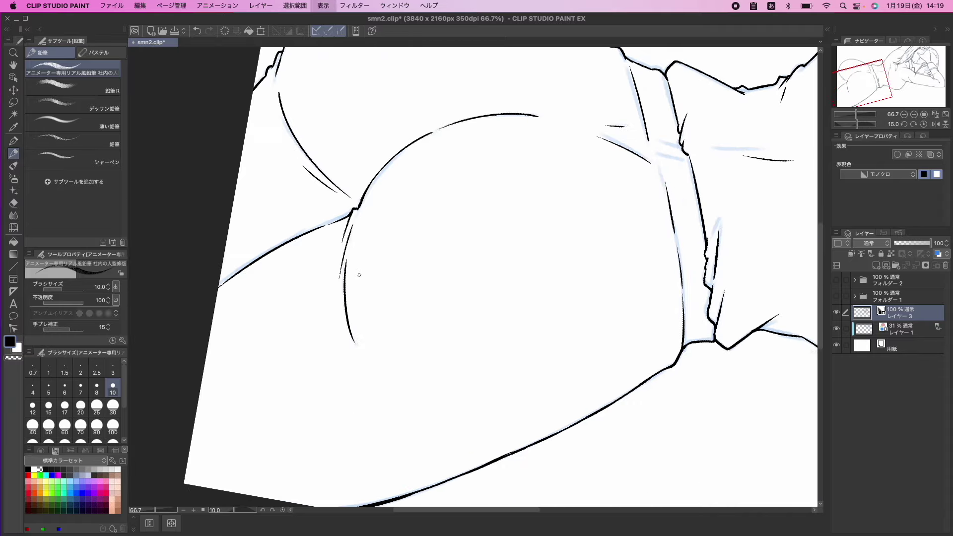
{"action": "key", "text": "minus"}
{"action": "key", "text": "minus"}
{"action": "key", "text": "minus"}
{"action": "key", "text": "minus"}
{"action": "key", "text": "minus"}
{"action": "left_click_drag", "start_coordinate": [516, 168], "coordinate": [393, 336]}
{"action": "key", "text": "minus"}
{"action": "key", "text": "minus"}
{"action": "key", "text": "minus"}
{"action": "key", "text": "minus"}
{"action": "mouse_move", "coordinate": [411, 288]}
{"action": "left_mouse_down"}
{"action": "mouse_move", "coordinate": [380, 327]}
{"action": "mouse_move", "coordinate": [401, 306]}
{"action": "left_mouse_up"}
{"action": "mouse_move", "coordinate": [428, 270]}
{"action": "left_mouse_down"}
{"action": "mouse_move", "coordinate": [407, 289]}
{"action": "mouse_move", "coordinate": [392, 330]}
{"action": "left_mouse_up"}
{"action": "key", "text": "minus"}
{"action": "key", "text": "minus"}
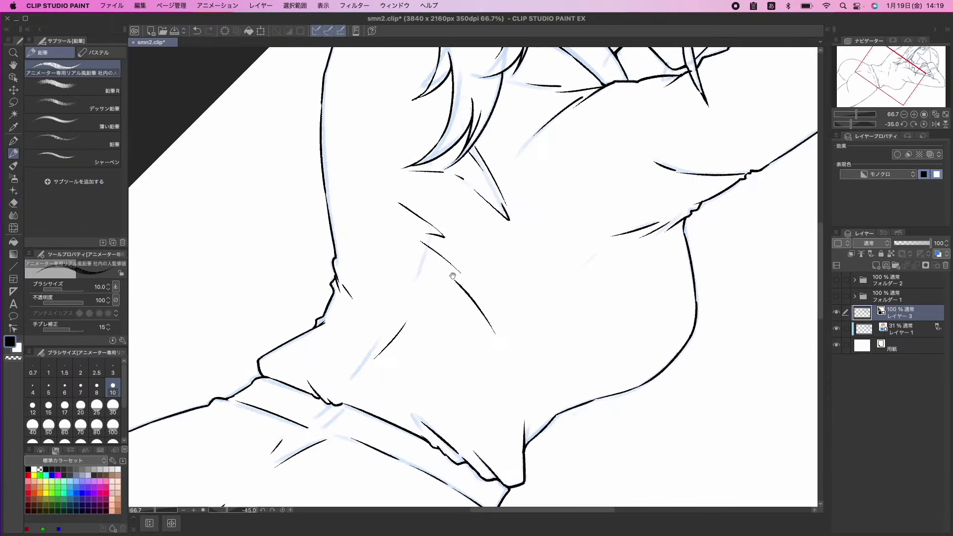
{"action": "key", "text": "minus"}
{"action": "key", "text": "minus"}
{"action": "left_click_drag", "start_coordinate": [452, 275], "coordinate": [402, 328]}
{"action": "left_click_drag", "start_coordinate": [452, 276], "coordinate": [421, 312]}
{"action": "left_click_drag", "start_coordinate": [432, 261], "coordinate": [393, 353]}
{"action": "left_click_drag", "start_coordinate": [427, 291], "coordinate": [376, 374]}
{"action": "mouse_move", "coordinate": [449, 252]}
{"action": "left_mouse_down"}
{"action": "mouse_move", "coordinate": [449, 303]}
{"action": "mouse_move", "coordinate": [561, 308]}
{"action": "mouse_move", "coordinate": [495, 321]}
{"action": "left_mouse_up"}
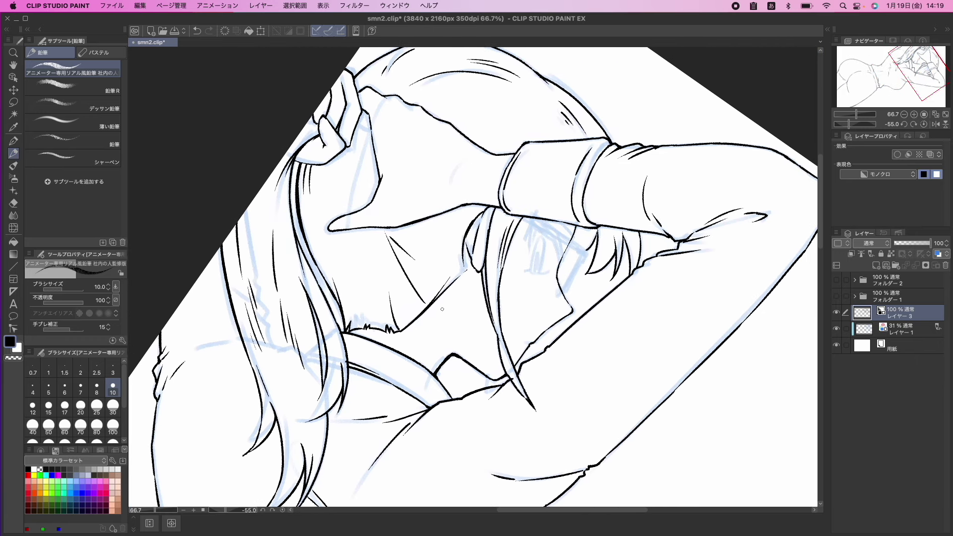
Set the brush size to 8 and, on the mirrored canvas, ink the front section of the glasses' temple arm, redoing the first stroke
{"action": "key", "text": "h"}
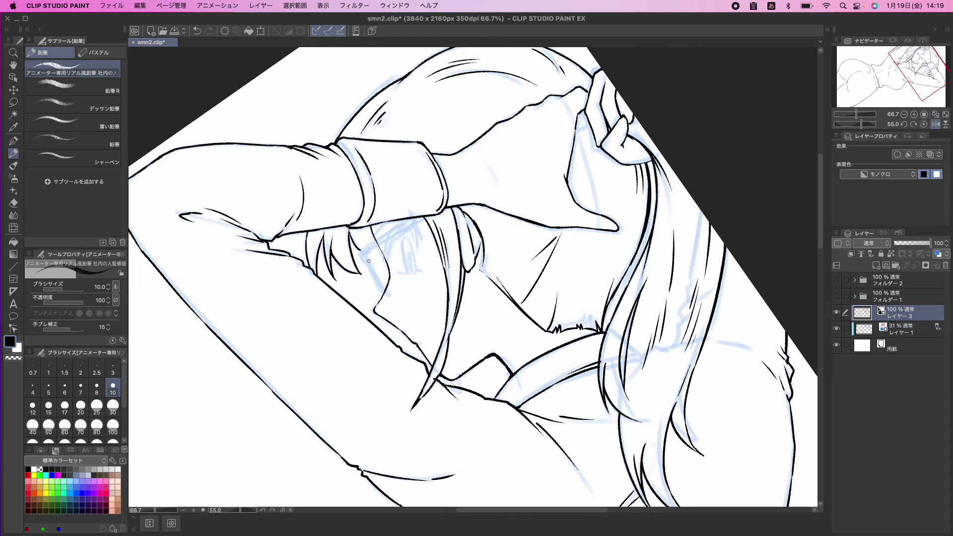
{"action": "scroll", "coordinate": [366, 268], "scroll_direction": "up", "scroll_amount": 3}
{"action": "scroll", "coordinate": [365, 272], "scroll_direction": "up", "scroll_amount": 1}
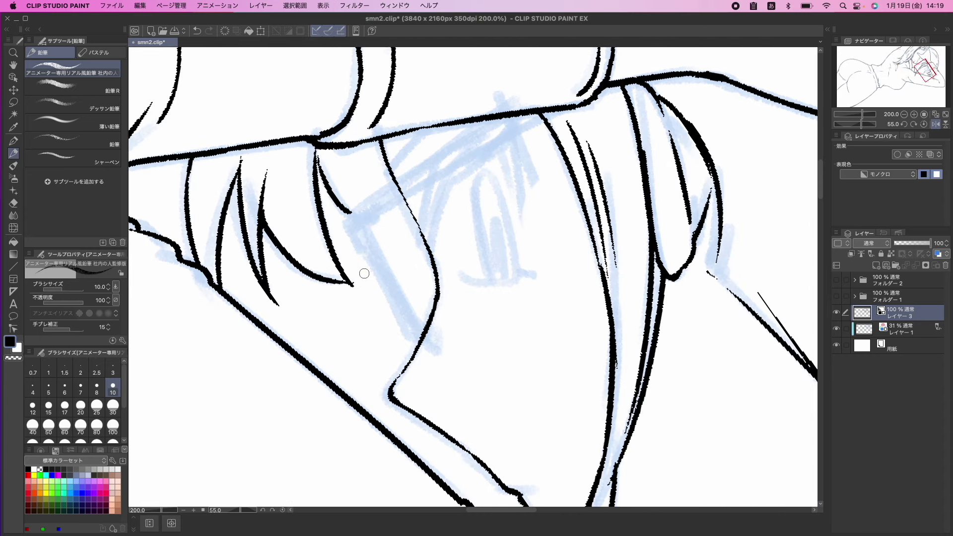
{"action": "mouse_move", "coordinate": [371, 275]}
{"action": "left_mouse_down"}
{"action": "mouse_move", "coordinate": [364, 294]}
{"action": "mouse_move", "coordinate": [323, 306]}
{"action": "left_mouse_up"}
{"action": "left_click_drag", "start_coordinate": [307, 269], "coordinate": [311, 282]}
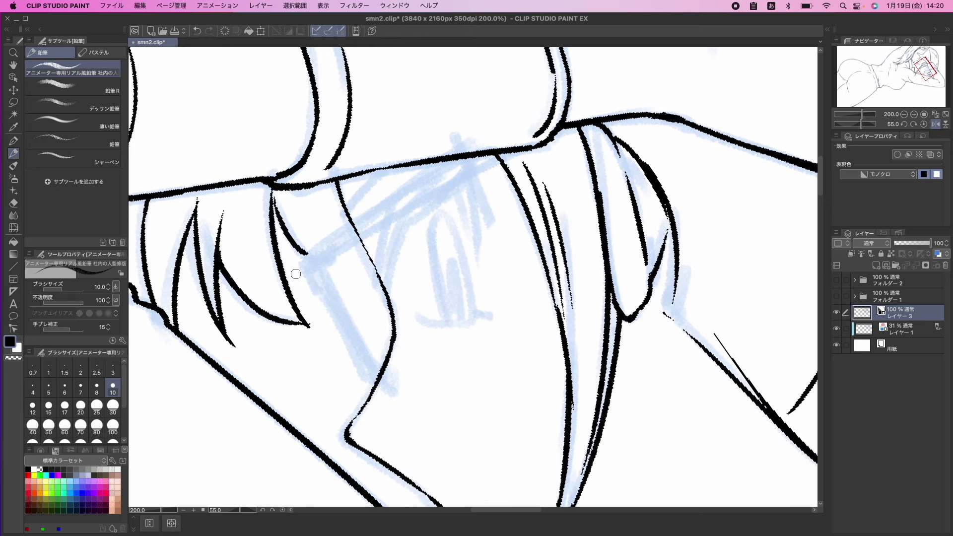
{"action": "left_click_drag", "start_coordinate": [303, 263], "coordinate": [263, 273]}
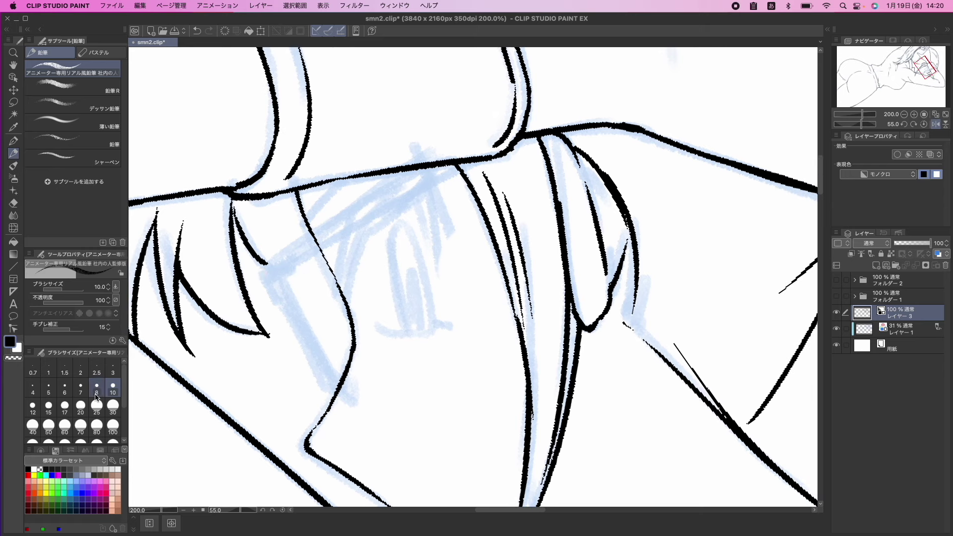
{"action": "left_click", "coordinate": [97, 387]}
{"action": "mouse_move", "coordinate": [298, 299]}
{"action": "left_mouse_down"}
{"action": "mouse_move", "coordinate": [289, 301]}
{"action": "mouse_move", "coordinate": [285, 281]}
{"action": "left_mouse_up"}
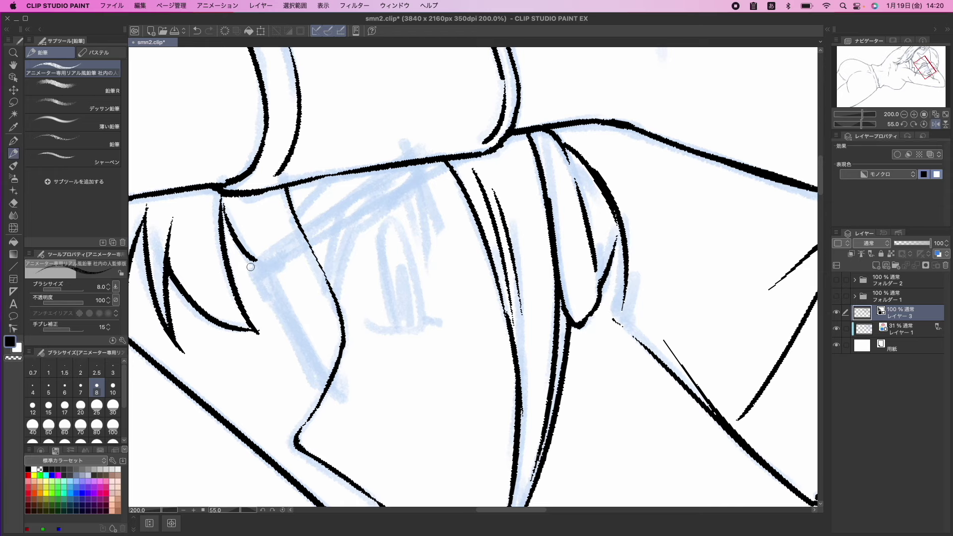
{"action": "left_click_drag", "start_coordinate": [251, 269], "coordinate": [324, 217]}
{"action": "key", "text": "super+z"}
{"action": "left_click_drag", "start_coordinate": [249, 267], "coordinate": [311, 229]}
Extend the glasses' temple arm line along the blue sketch up to the hair strand below the forearm, redoing the stroke that misses
{"action": "key", "text": "asciicircum"}
{"action": "key", "text": "minus"}
{"action": "key", "text": "minus"}
{"action": "left_click_drag", "start_coordinate": [302, 259], "coordinate": [274, 260]}
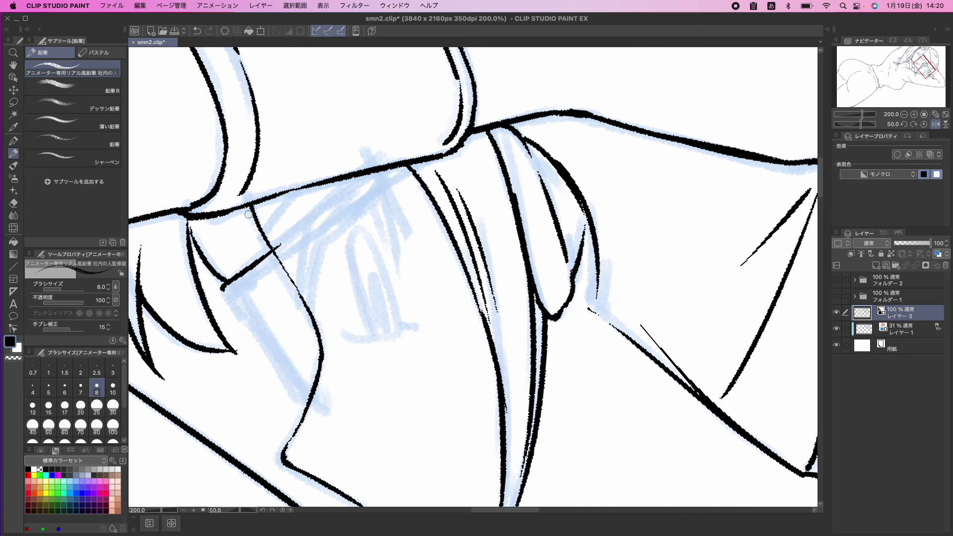
{"action": "left_click_drag", "start_coordinate": [258, 258], "coordinate": [402, 167]}
{"action": "key", "text": "super+z"}
{"action": "left_click_drag", "start_coordinate": [282, 242], "coordinate": [396, 171]}
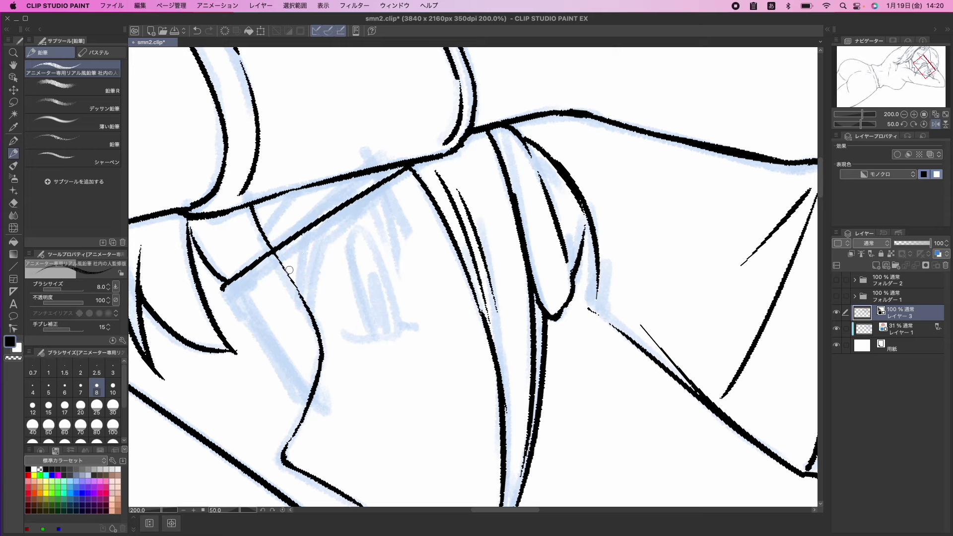
{"action": "left_click_drag", "start_coordinate": [223, 289], "coordinate": [235, 308]}
{"action": "key", "text": "super+z"}
{"action": "key", "text": "super+z"}
{"action": "key", "text": "minus"}
{"action": "key", "text": "minus"}
{"action": "key", "text": "minus"}
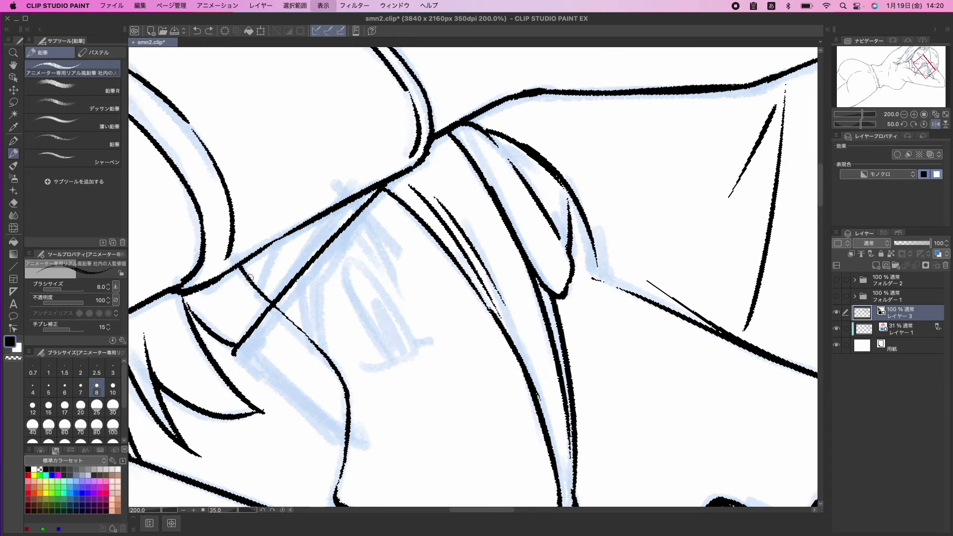
Ink the small hinge piece at the front corner of the glasses with short strokes, redoing the one that misses
{"action": "key", "text": "asciicircum"}
{"action": "key", "text": "asciicircum"}
{"action": "key", "text": "asciicircum"}
{"action": "key", "text": "asciicircum"}
{"action": "key", "text": "asciicircum"}
{"action": "key", "text": "asciicircum"}
{"action": "key", "text": "asciicircum"}
{"action": "left_click_drag", "start_coordinate": [241, 248], "coordinate": [242, 252]}
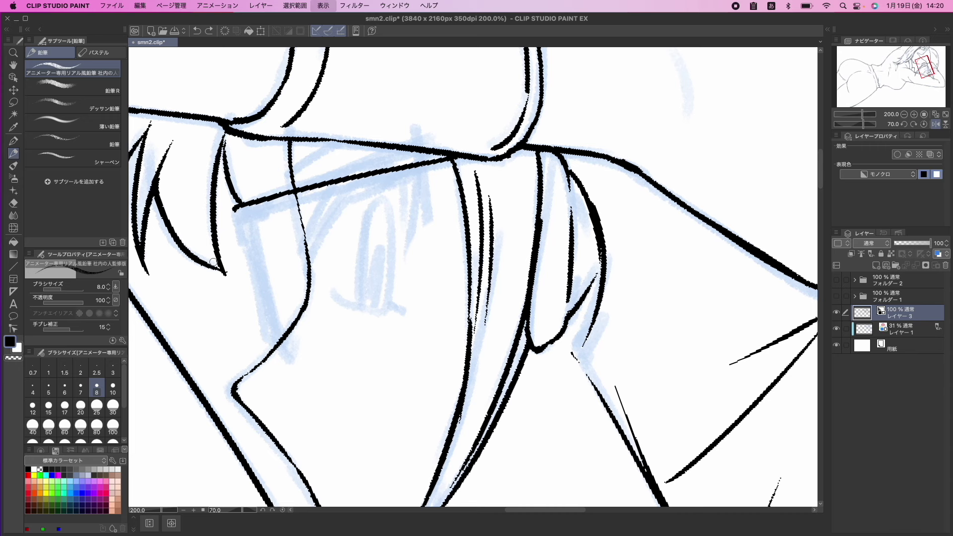
{"action": "key", "text": "asciicircum"}
{"action": "left_click_drag", "start_coordinate": [243, 189], "coordinate": [244, 216]}
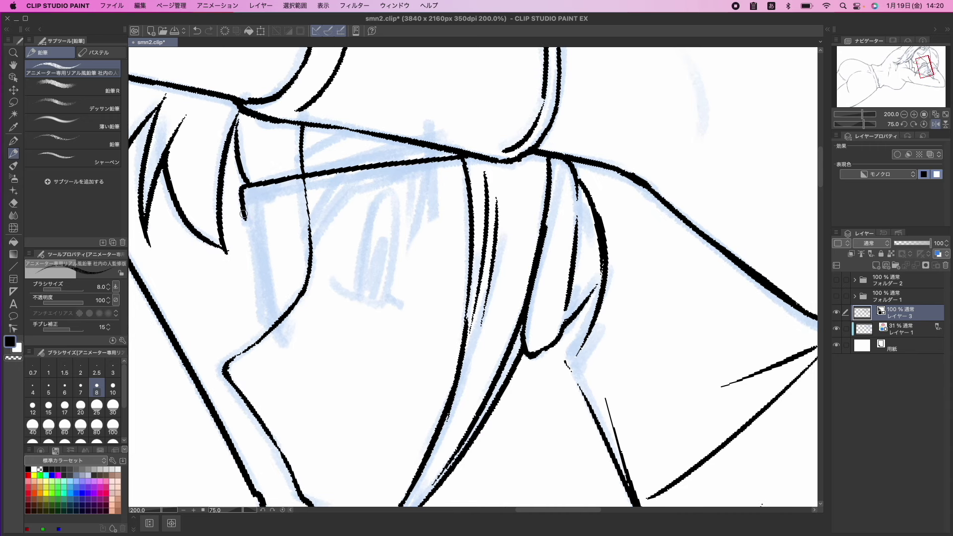
{"action": "key", "text": "ctrl+z"}
{"action": "mouse_move", "coordinate": [241, 187]}
{"action": "left_mouse_down"}
{"action": "mouse_move", "coordinate": [235, 219]}
{"action": "mouse_move", "coordinate": [243, 208]}
{"action": "mouse_move", "coordinate": [252, 265]}
{"action": "mouse_move", "coordinate": [240, 222]}
{"action": "mouse_move", "coordinate": [262, 176]}
{"action": "mouse_move", "coordinate": [255, 222]}
{"action": "left_mouse_up"}
{"action": "key", "text": "asciicircum"}
{"action": "key", "text": "asciicircum"}
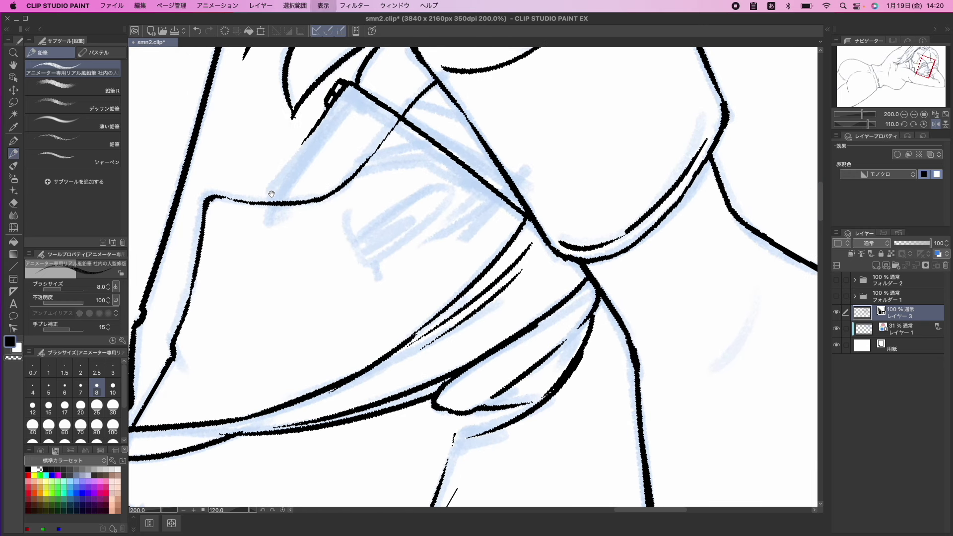
Ink the glasses' front rim as two parallel lines from the hinge down to the face contour, redoing the inner line
{"action": "left_click_drag", "start_coordinate": [278, 175], "coordinate": [258, 223]}
{"action": "left_click_drag", "start_coordinate": [305, 161], "coordinate": [262, 235]}
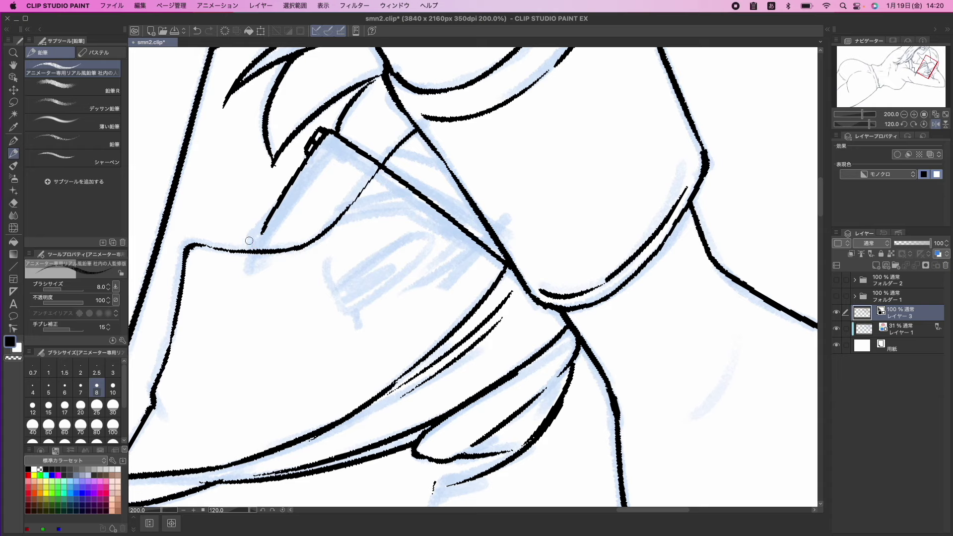
{"action": "mouse_move", "coordinate": [256, 248]}
{"action": "left_mouse_down"}
{"action": "mouse_move", "coordinate": [275, 218]}
{"action": "mouse_move", "coordinate": [265, 250]}
{"action": "mouse_move", "coordinate": [314, 159]}
{"action": "left_mouse_up"}
{"action": "key", "text": "super+z"}
{"action": "mouse_move", "coordinate": [264, 247]}
{"action": "left_mouse_down"}
{"action": "mouse_move", "coordinate": [263, 231]}
{"action": "mouse_move", "coordinate": [315, 156]}
{"action": "left_mouse_up"}
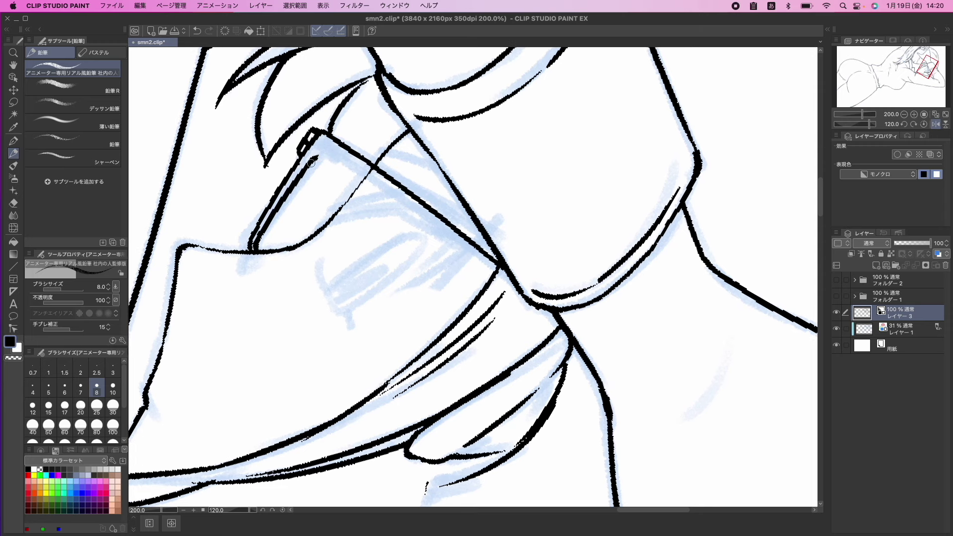
Turn the canvas back to 50° and check the inked glasses frame against the face contour and blue sketch
{"action": "key", "text": "asciicircum"}
{"action": "key", "text": "minus"}
{"action": "key", "text": "minus"}
{"action": "key", "text": "minus"}
{"action": "key", "text": "minus"}
{"action": "key", "text": "minus"}
{"action": "key", "text": "minus"}
{"action": "key", "text": "minus"}
{"action": "key", "text": "minus"}
{"action": "key", "text": "minus"}
{"action": "key", "text": "minus"}
{"action": "key", "text": "minus"}
{"action": "key", "text": "minus"}
{"action": "mouse_move", "coordinate": [366, 287]}
{"action": "left_mouse_down"}
{"action": "mouse_move", "coordinate": [393, 245]}
{"action": "mouse_move", "coordinate": [378, 315]}
{"action": "mouse_move", "coordinate": [356, 255]}
{"action": "mouse_move", "coordinate": [280, 256]}
{"action": "mouse_move", "coordinate": [295, 261]}
{"action": "left_mouse_up"}
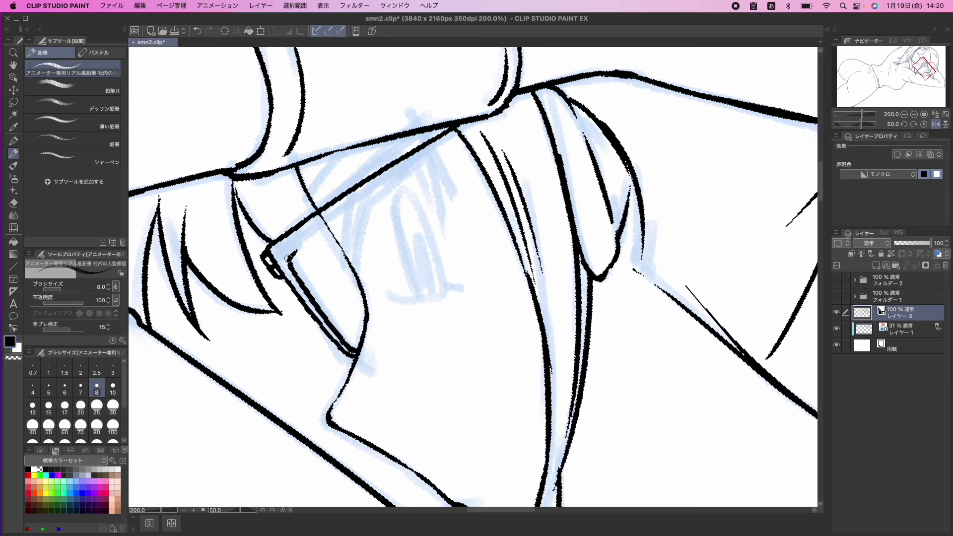